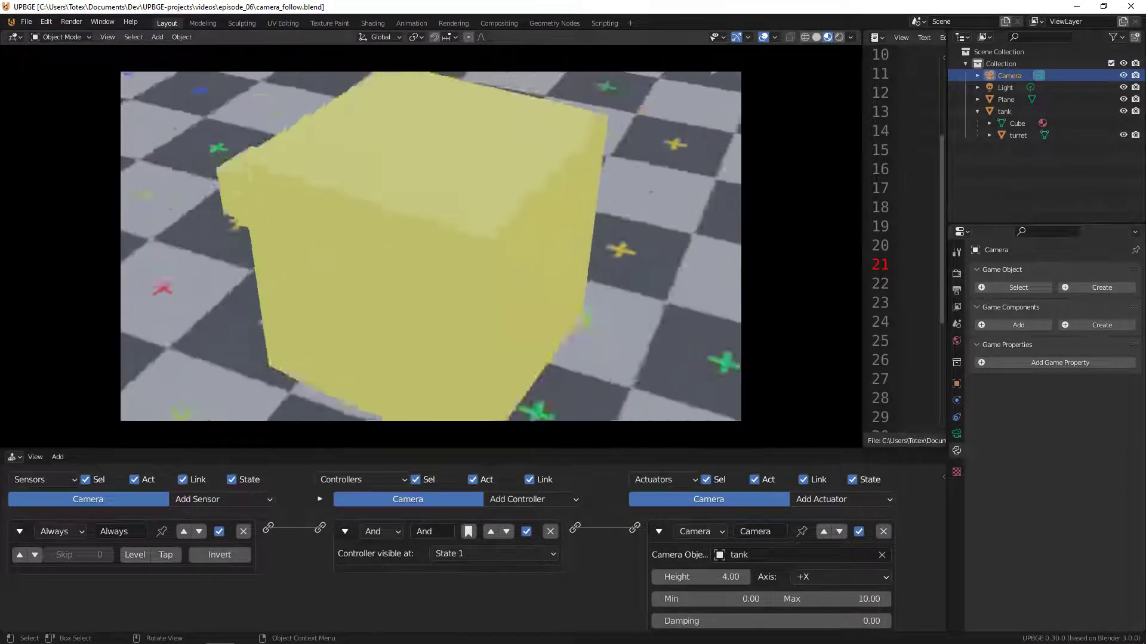
Stop the running game and, in the right orthographic view of the tank, add an Arrows empty at the 3D cursor.
{"action": "key", "text": "Escape"}
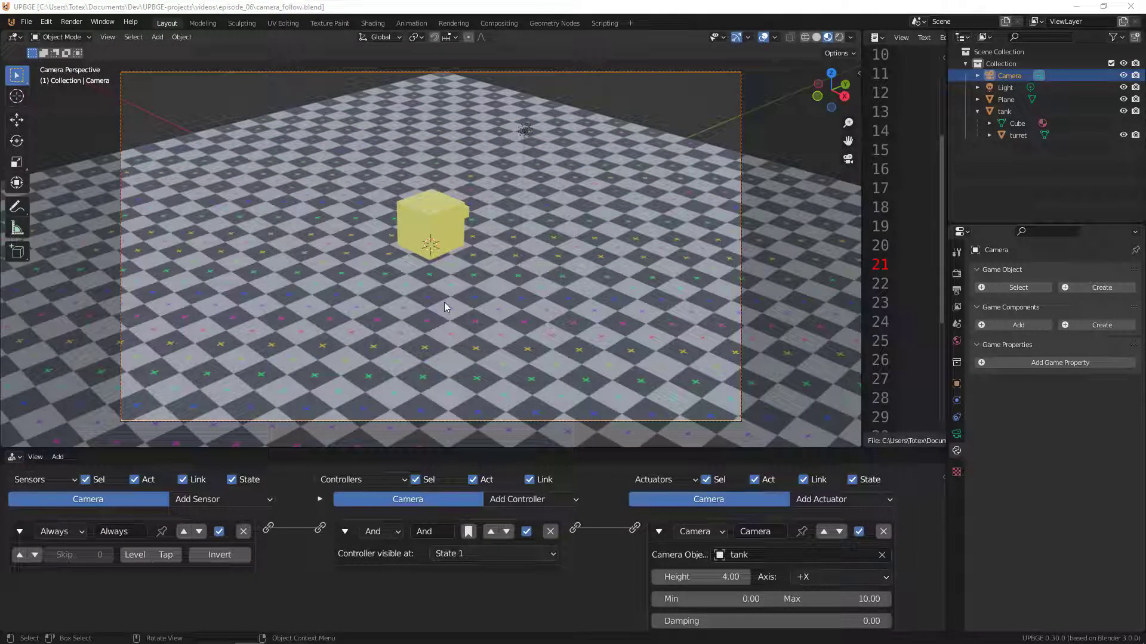
{"action": "left_click", "coordinate": [452, 235]}
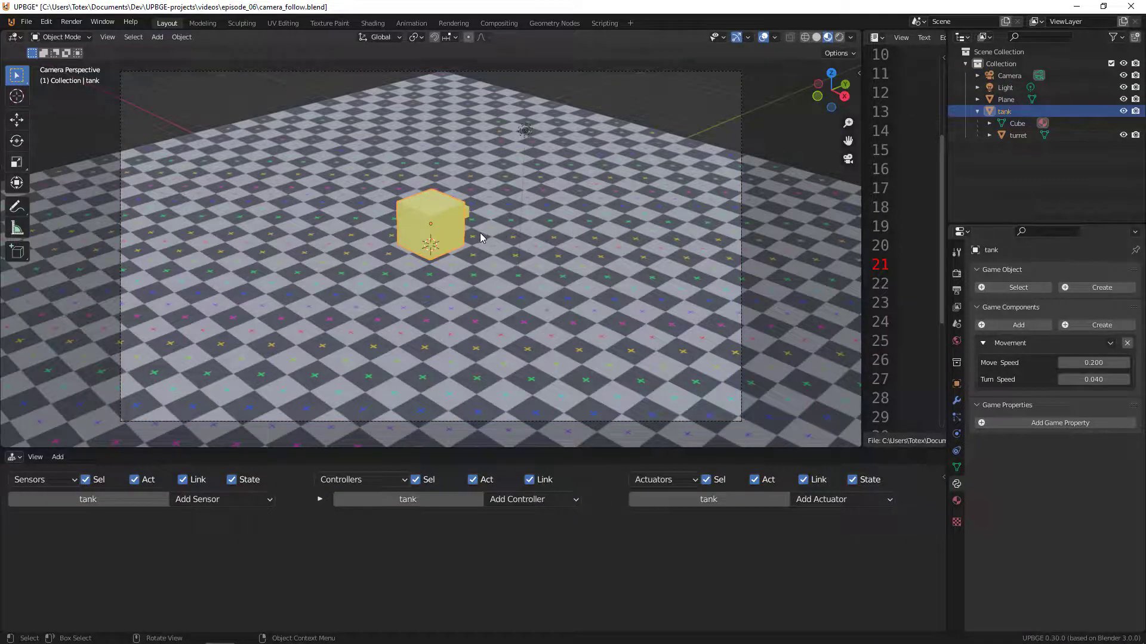
{"action": "key", "text": "KP_3"}
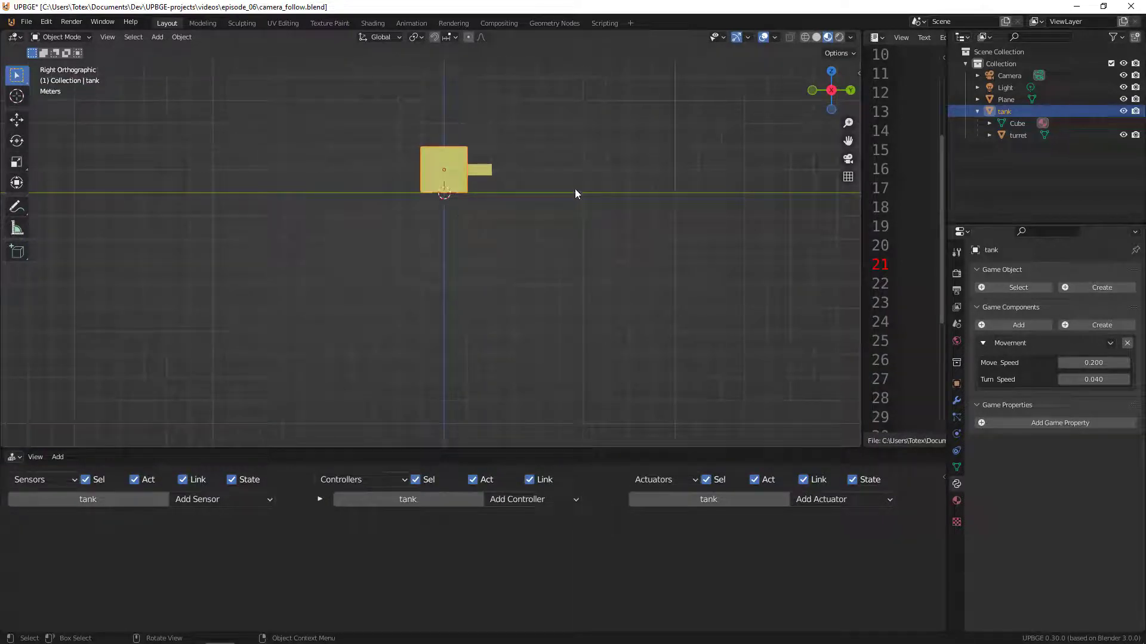
{"action": "middle_click_drag", "start_coordinate": [493, 179], "coordinate": [468, 258], "text": "shift"}
{"action": "scroll", "coordinate": [451, 252], "scroll_direction": "up", "scroll_amount": 4}
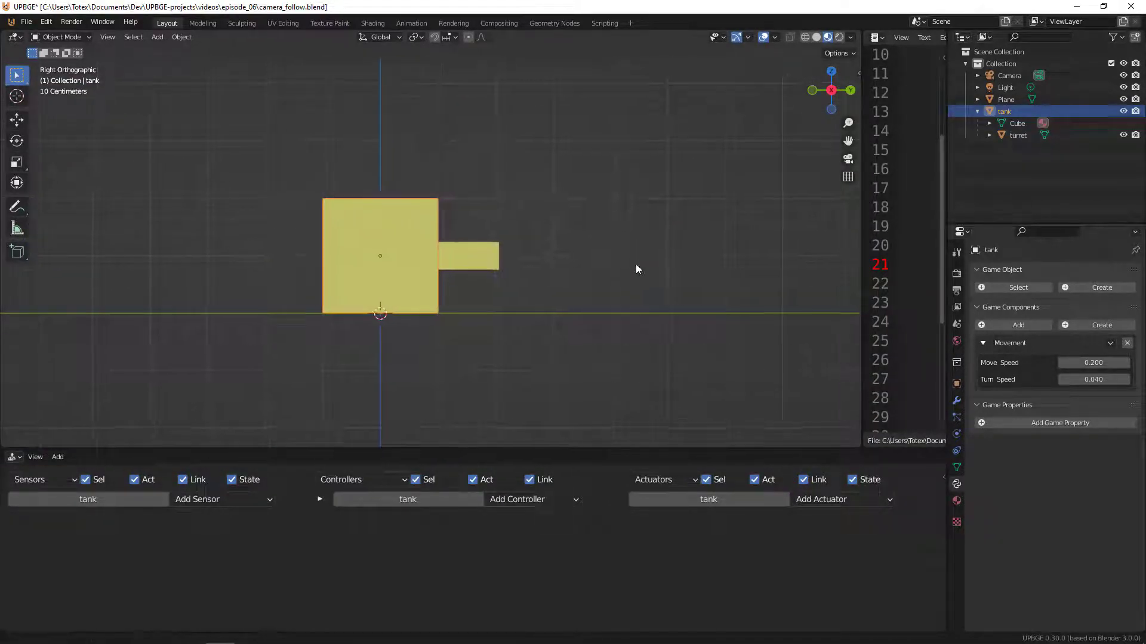
{"action": "middle_click_drag", "start_coordinate": [636, 269], "coordinate": [620, 283], "text": "shift"}
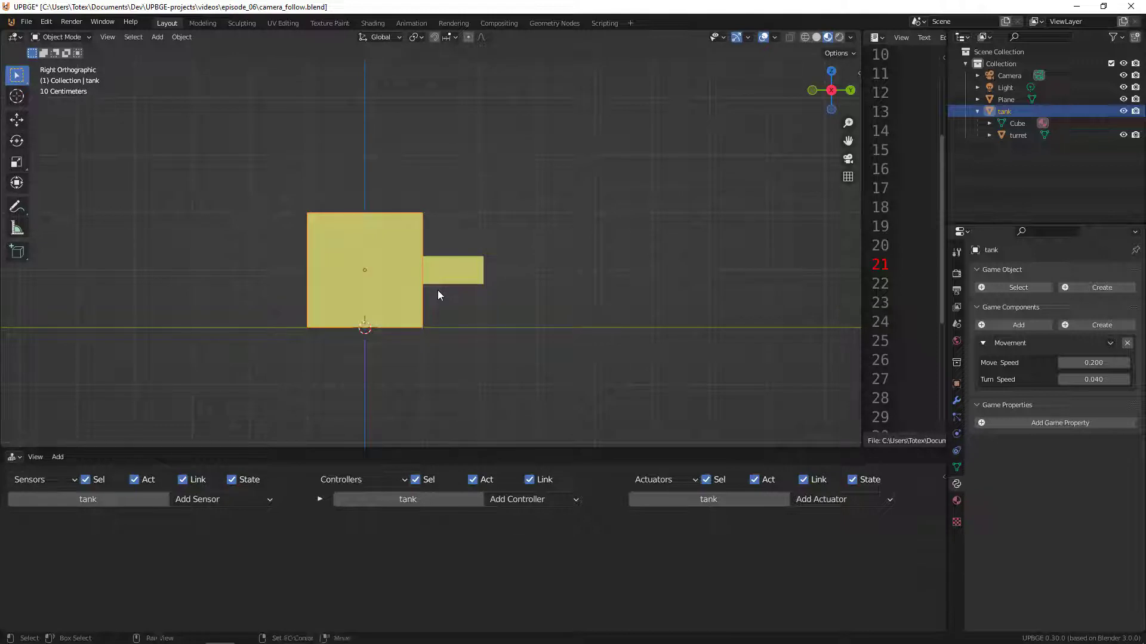
{"action": "key", "text": "shift+a"}
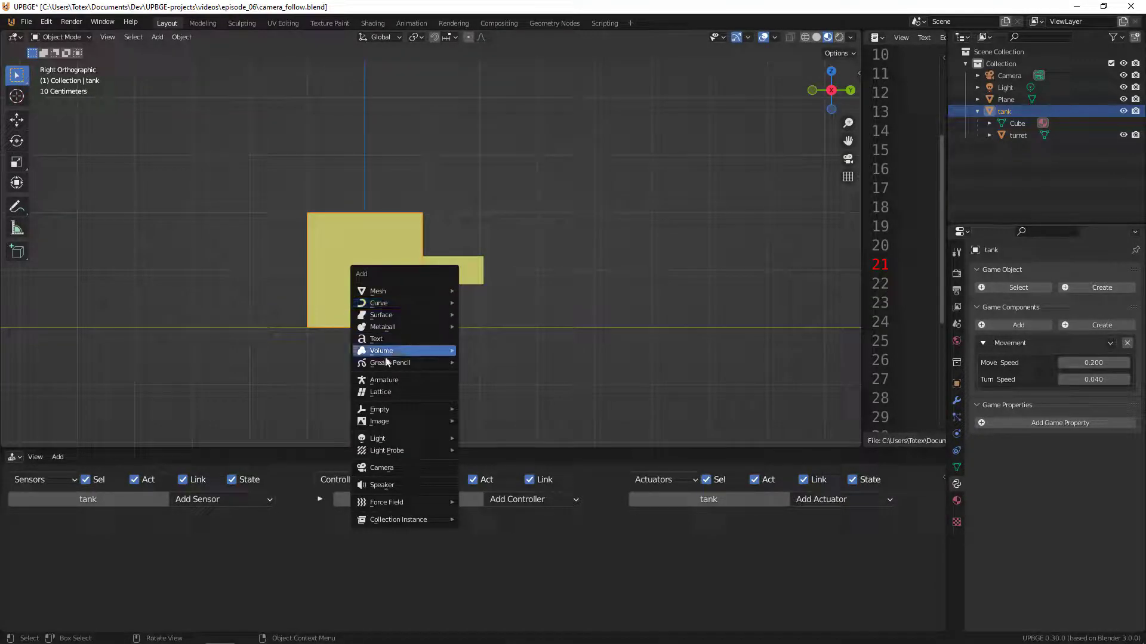
{"action": "mouse_move", "coordinate": [392, 410]}
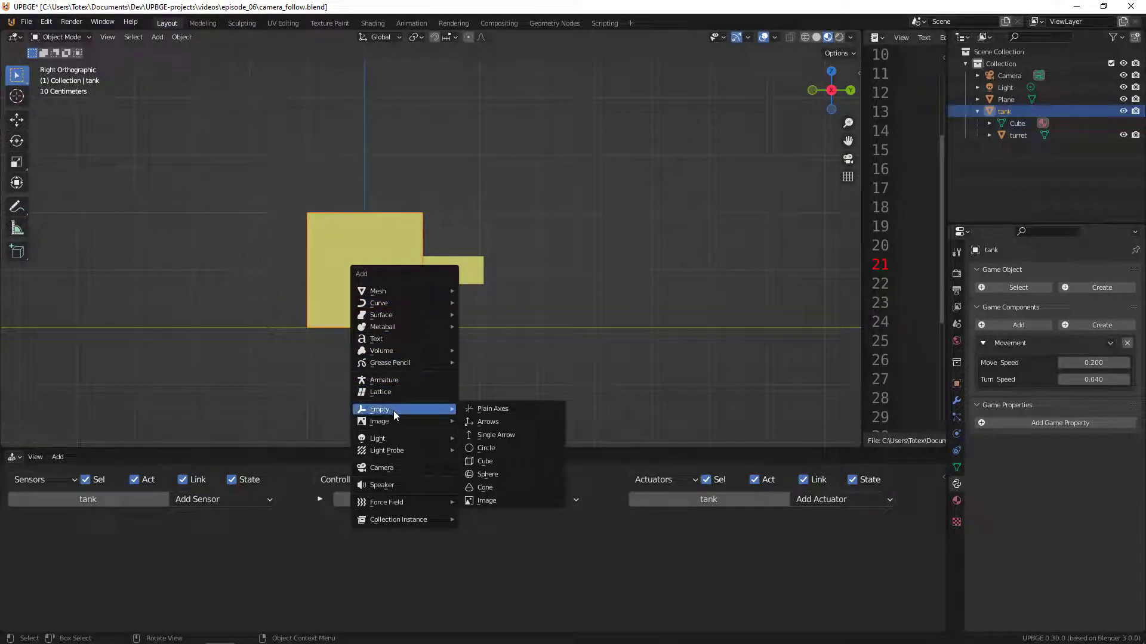
{"action": "left_click", "coordinate": [492, 423]}
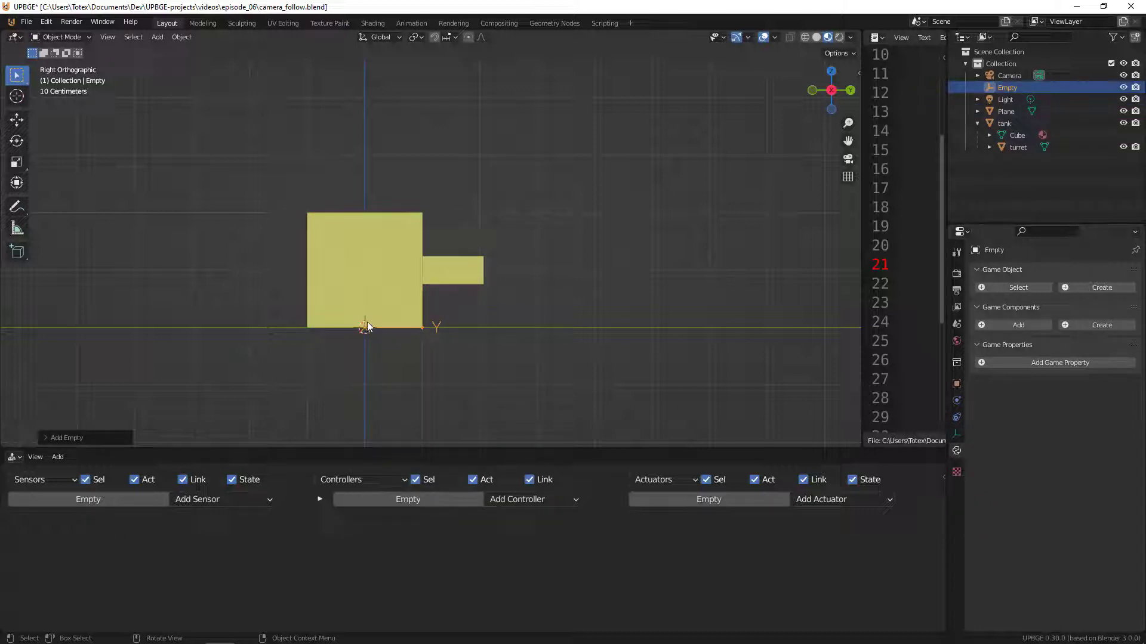
Move the empty up along Z to the tank's centre height, and about 2.3 m along Y just beyond the turret's tip.
{"action": "scroll", "coordinate": [338, 345], "scroll_direction": "up", "scroll_amount": 2}
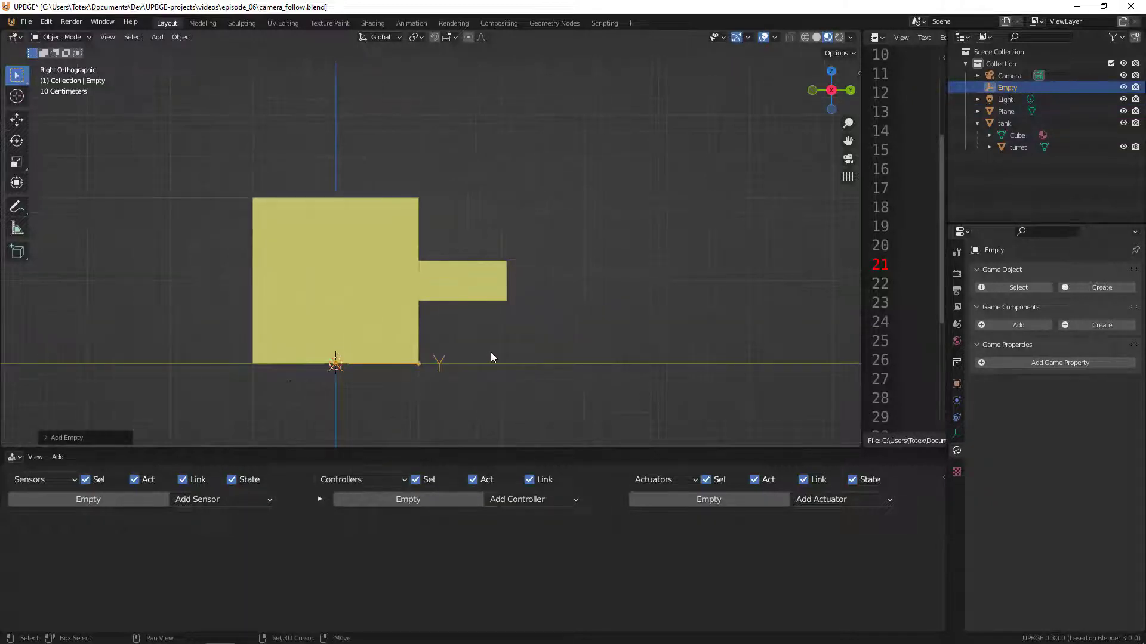
{"action": "middle_click_drag", "start_coordinate": [406, 351], "coordinate": [456, 360], "text": "shift"}
{"action": "key", "text": "g"}
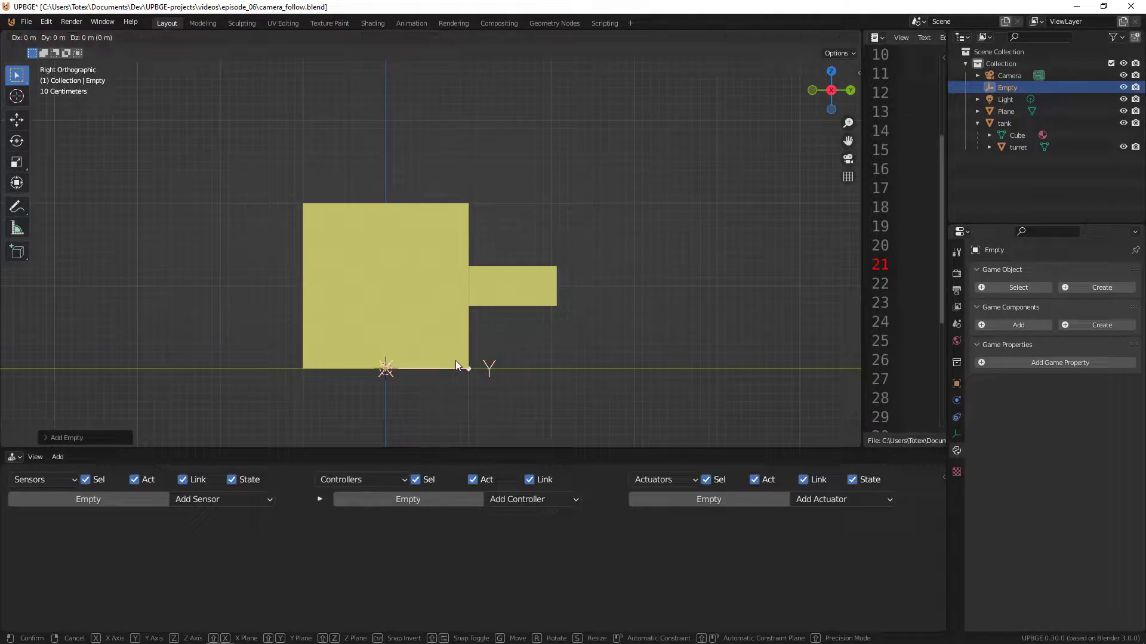
{"action": "key", "text": "z"}
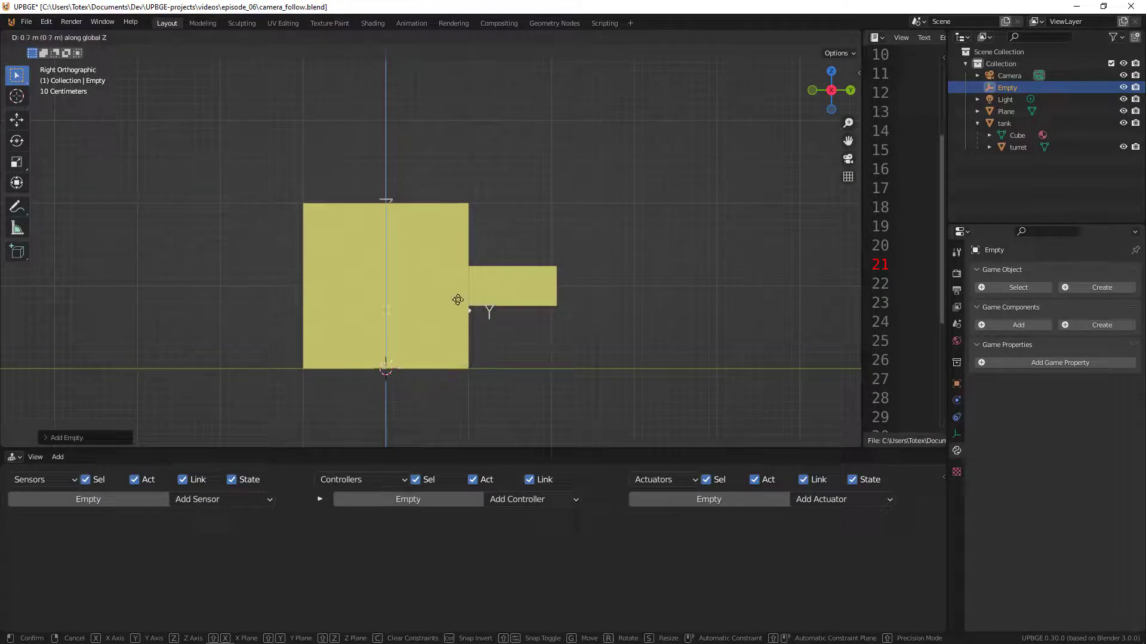
{"action": "left_click", "coordinate": [457, 279]}
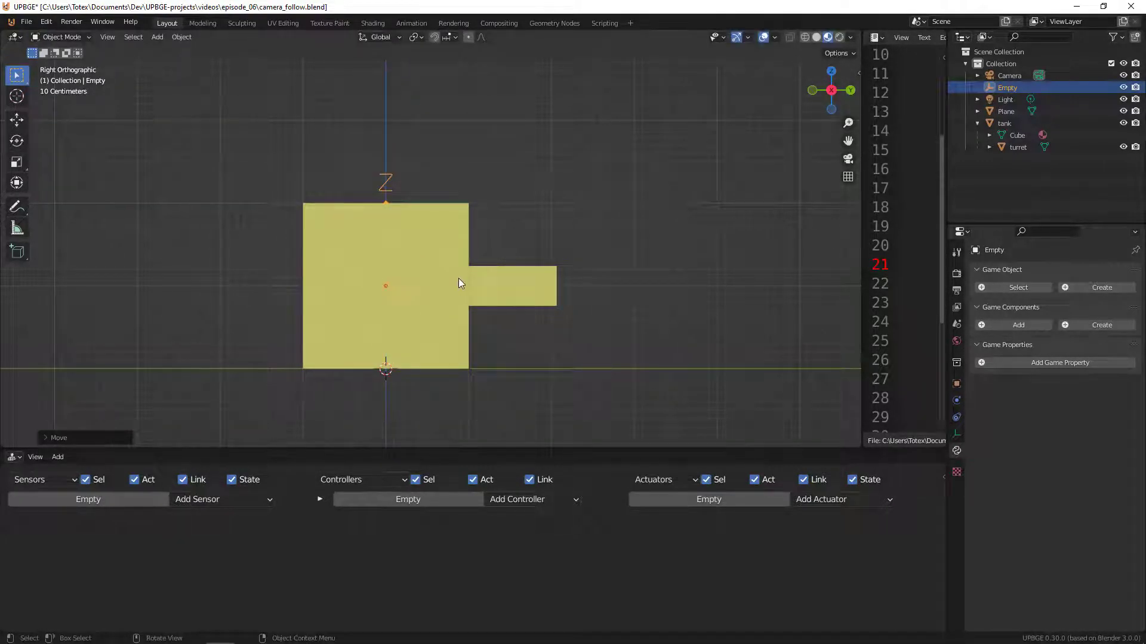
{"action": "key", "text": "g"}
{"action": "key", "text": "y"}
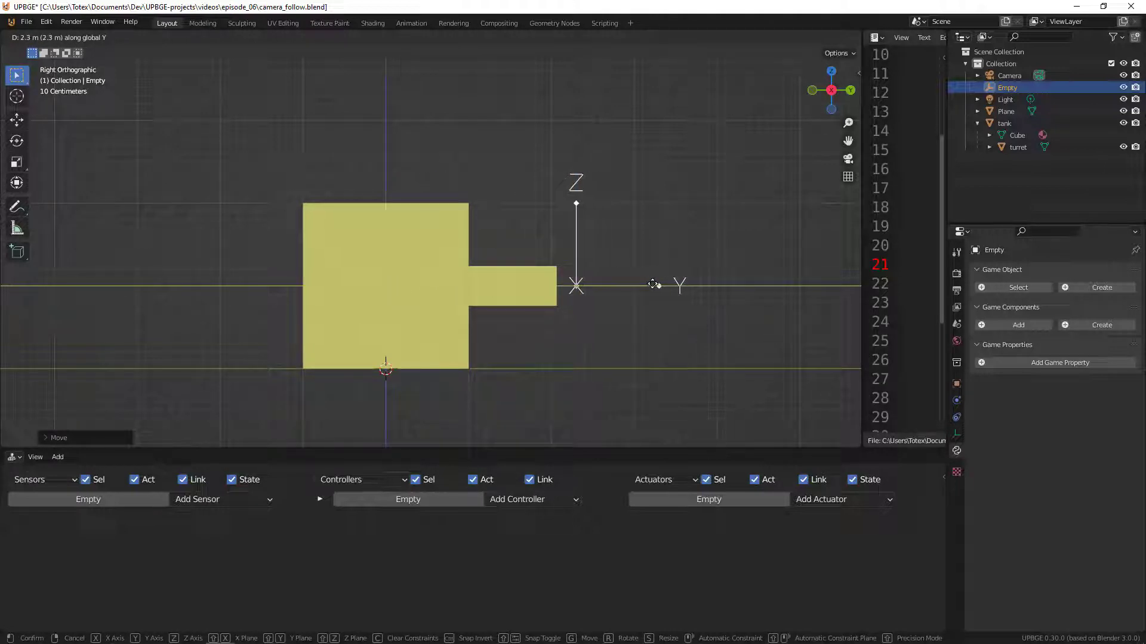
{"action": "left_click", "coordinate": [659, 285]}
Parent the empty to the tank using Object (Keep Transform).
{"action": "middle_click_drag", "start_coordinate": [568, 274], "coordinate": [595, 316]}
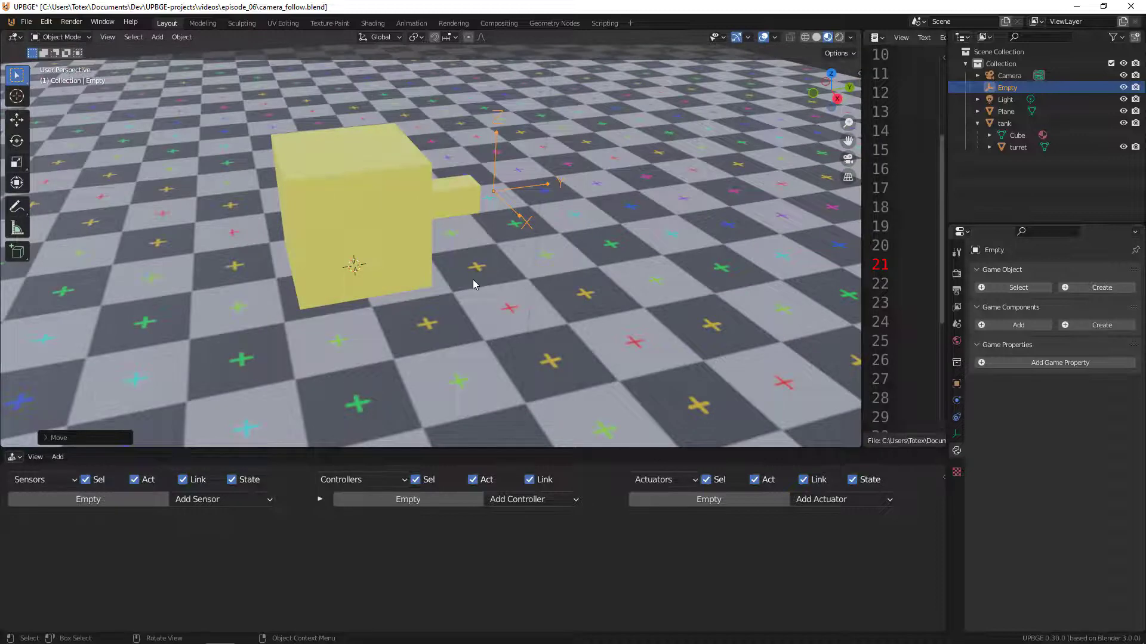
{"action": "middle_click_drag", "start_coordinate": [475, 284], "coordinate": [511, 327]}
{"action": "scroll", "coordinate": [449, 230], "scroll_direction": "up", "scroll_amount": 3}
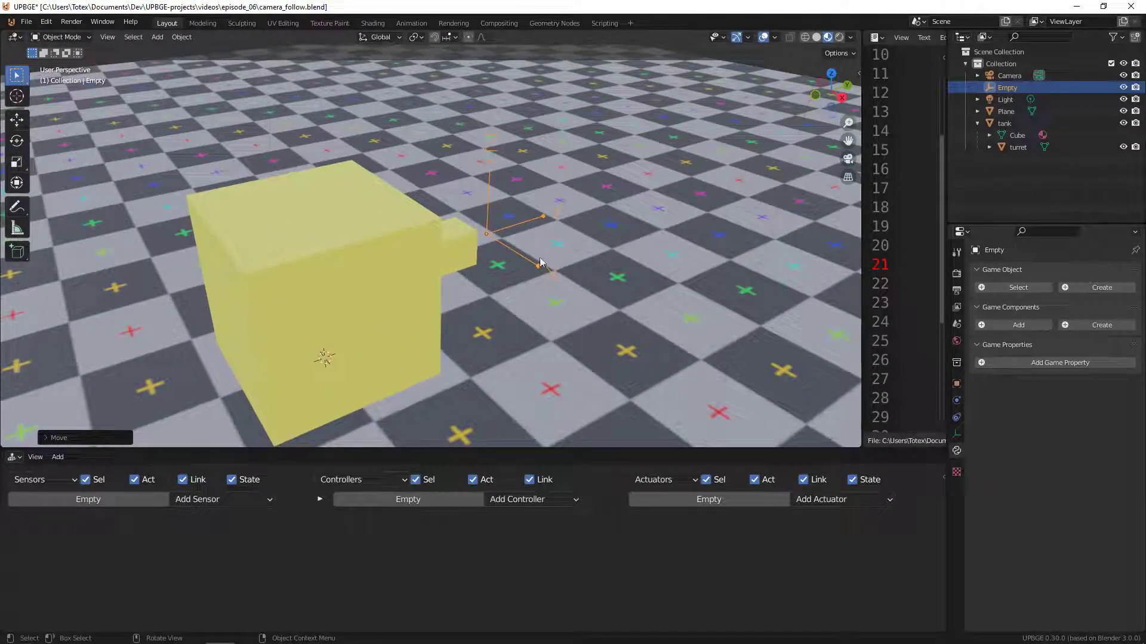
{"action": "left_click", "coordinate": [372, 264]}
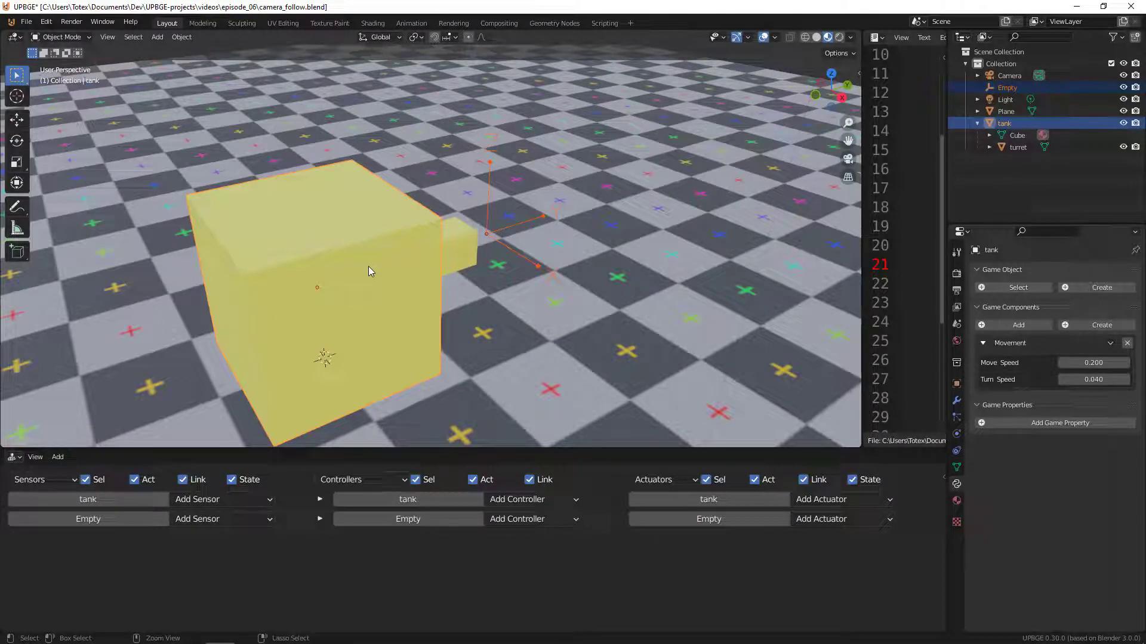
{"action": "key", "text": "ctrl+p"}
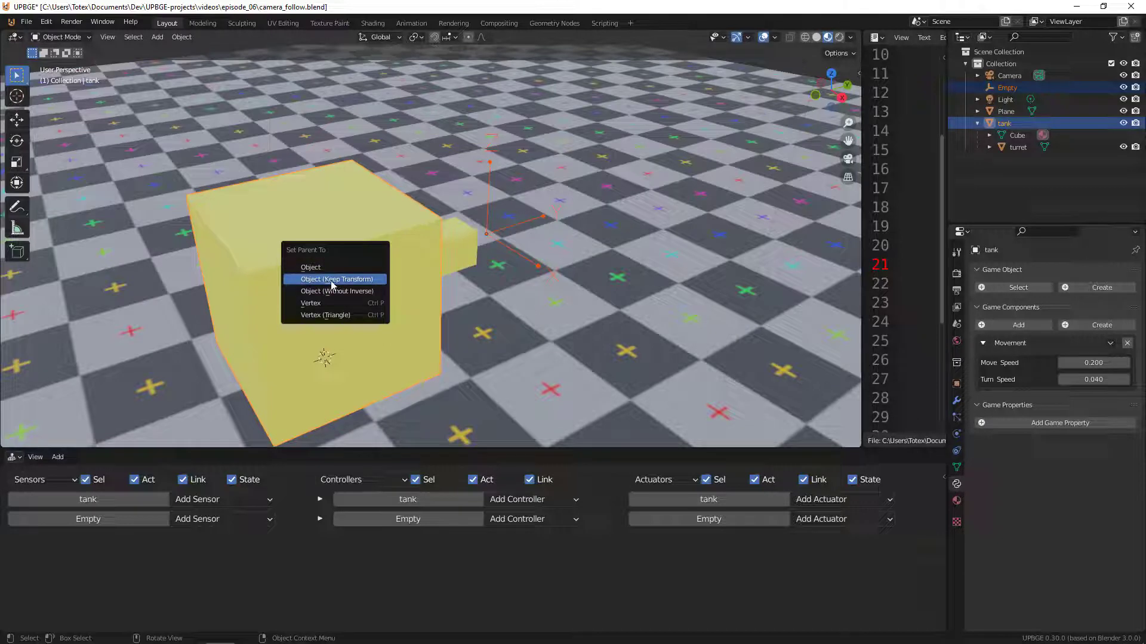
{"action": "left_click", "coordinate": [331, 280]}
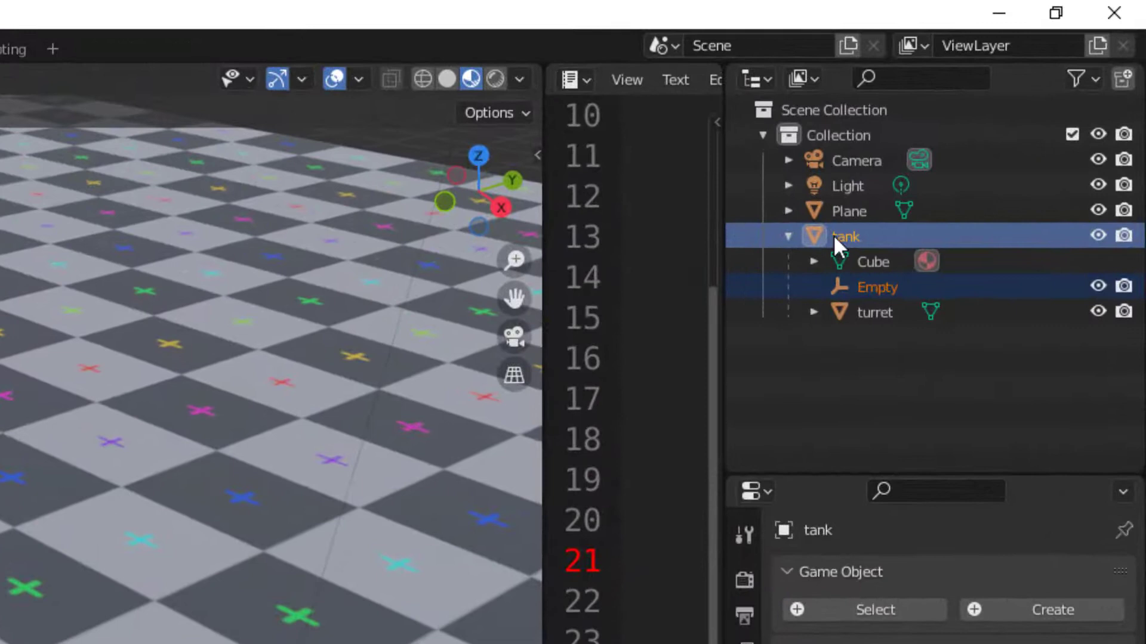
Rename the empty under the tank as spawn.
{"action": "left_click", "coordinate": [855, 217]}
{"action": "left_click", "coordinate": [877, 287]}
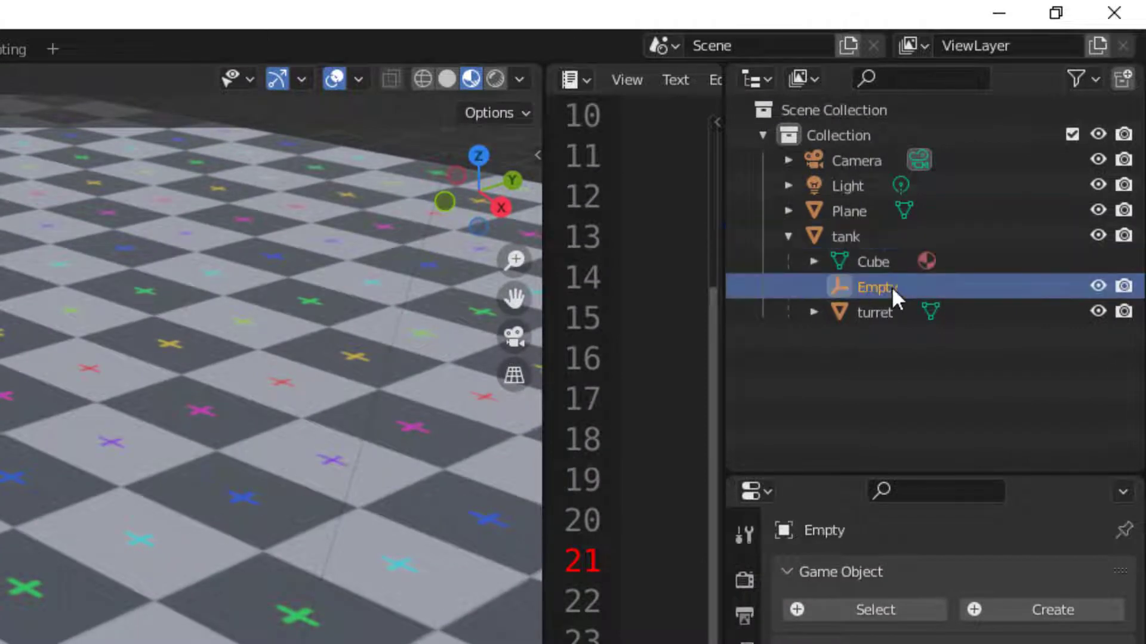
{"action": "double_click", "coordinate": [892, 287]}
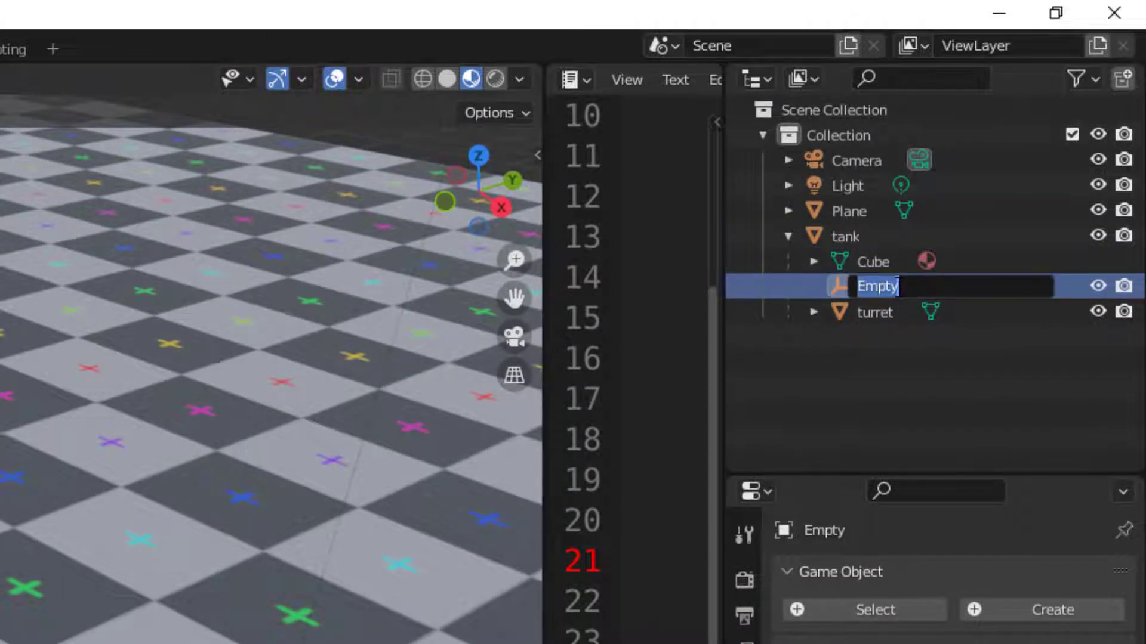
{"action": "type", "text": "spawn"}
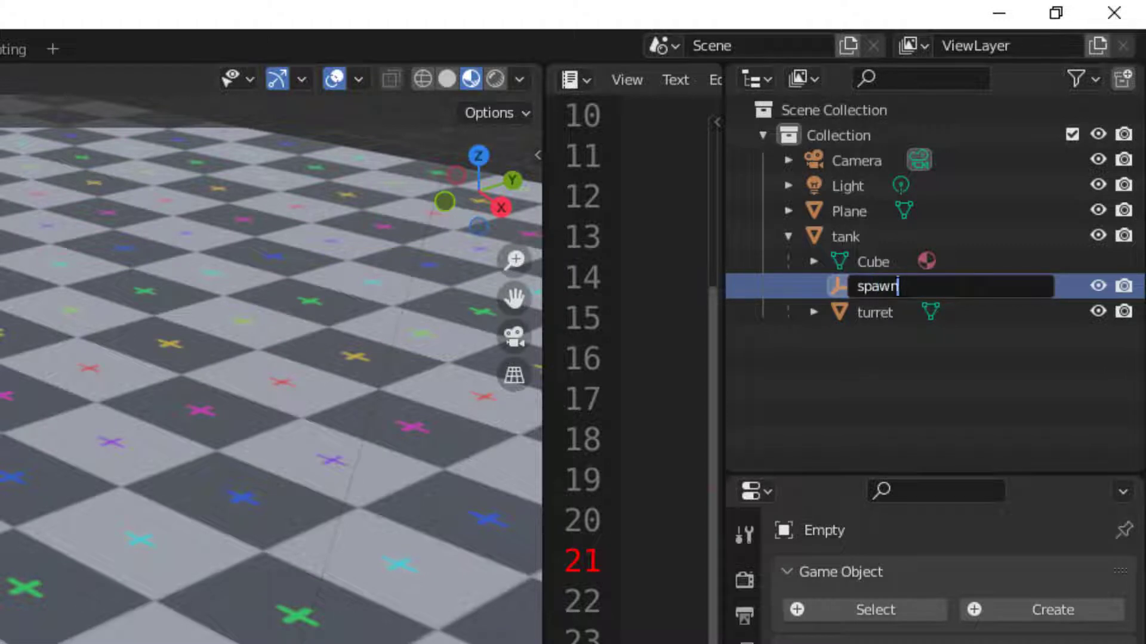
{"action": "key", "text": "Return"}
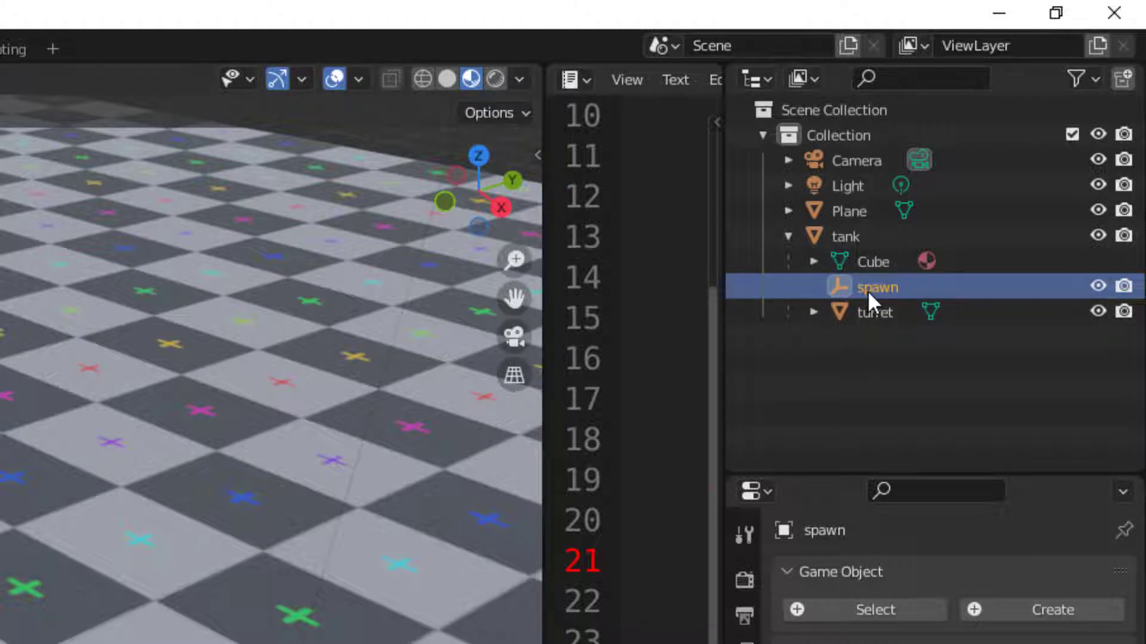
Try moving the tank to check that the spawn empty and the turret follow it, and cancel the move.
{"action": "left_click", "coordinate": [835, 238]}
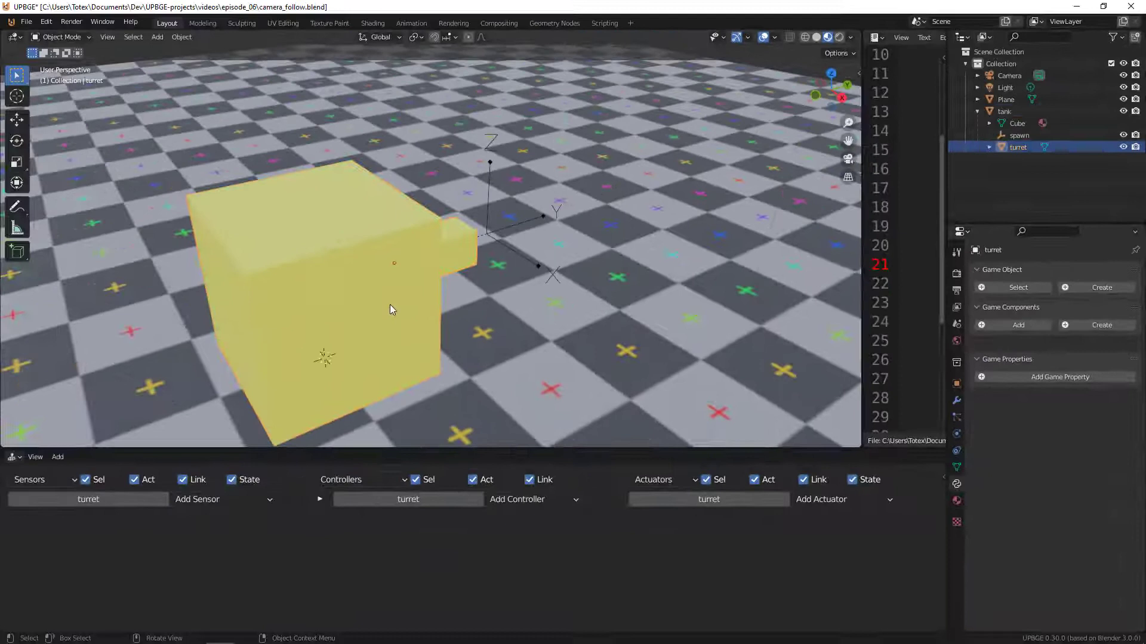
{"action": "left_click", "coordinate": [283, 307]}
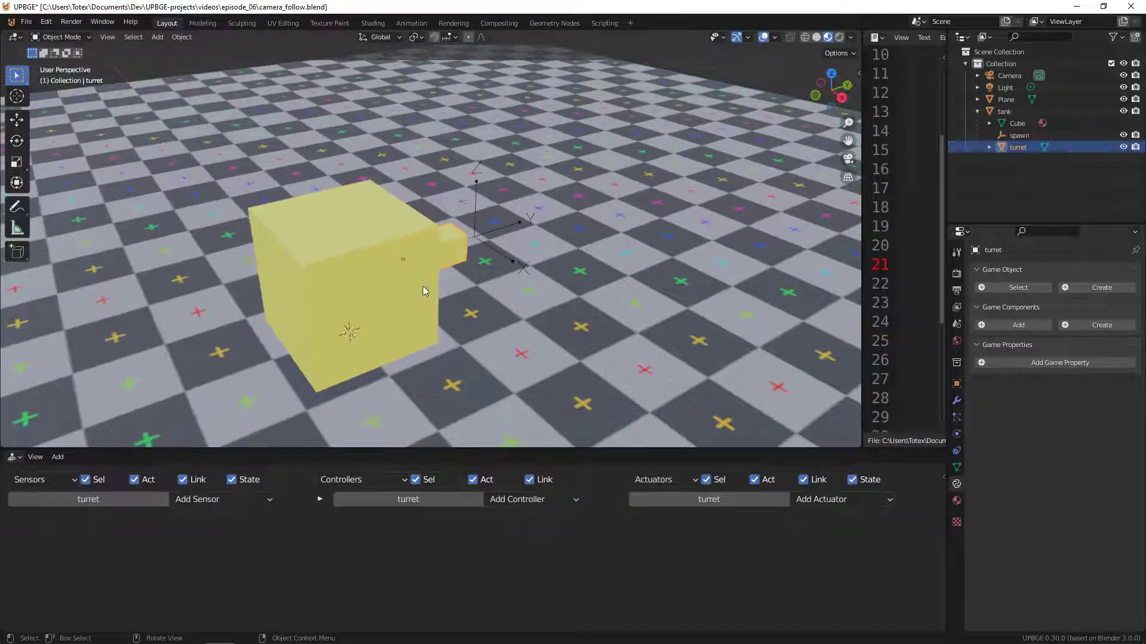
{"action": "left_click", "coordinate": [302, 269]}
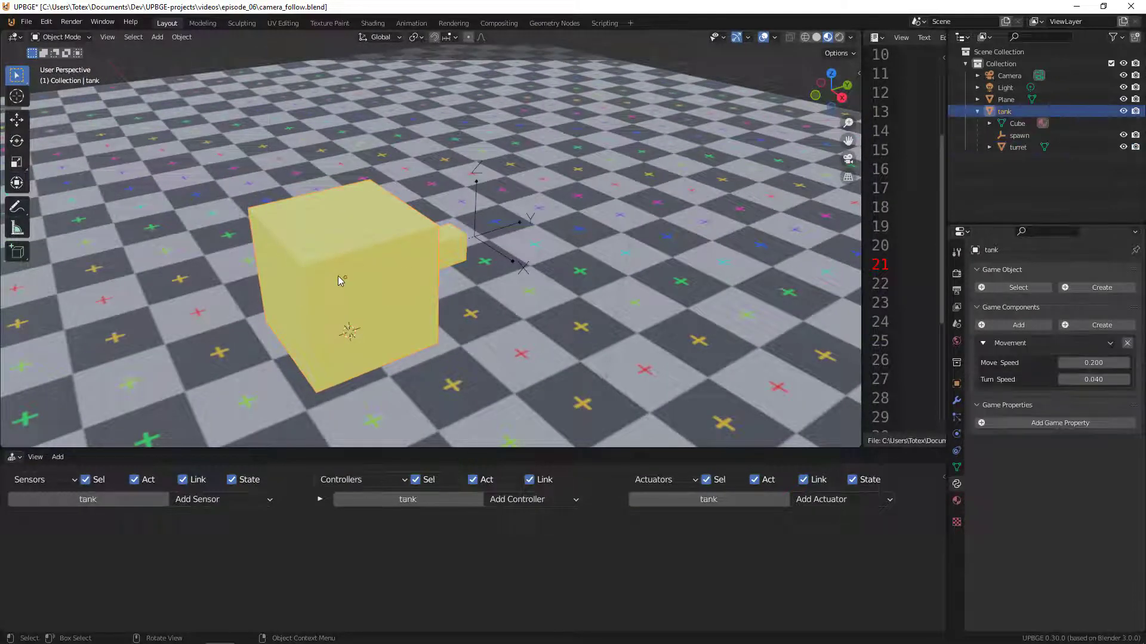
{"action": "key", "text": "g"}
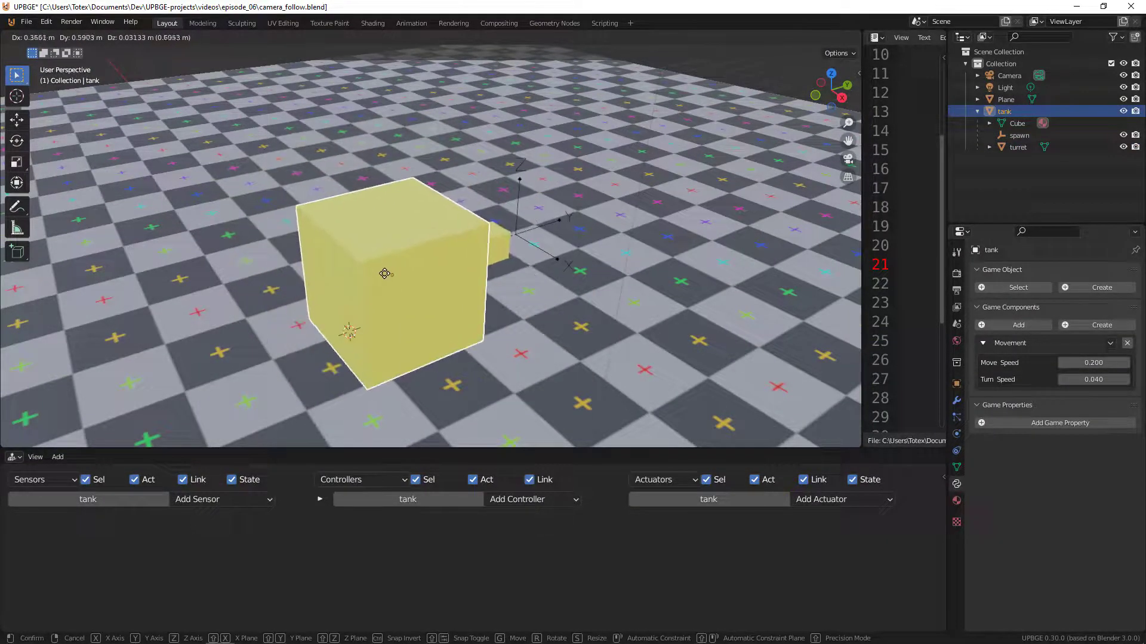
{"action": "right_click", "coordinate": [384, 273]}
Try rotating the tank about the global Z axis to check that the spawn empty turns with it.
{"action": "middle_click_drag", "start_coordinate": [446, 334], "coordinate": [488, 289]}
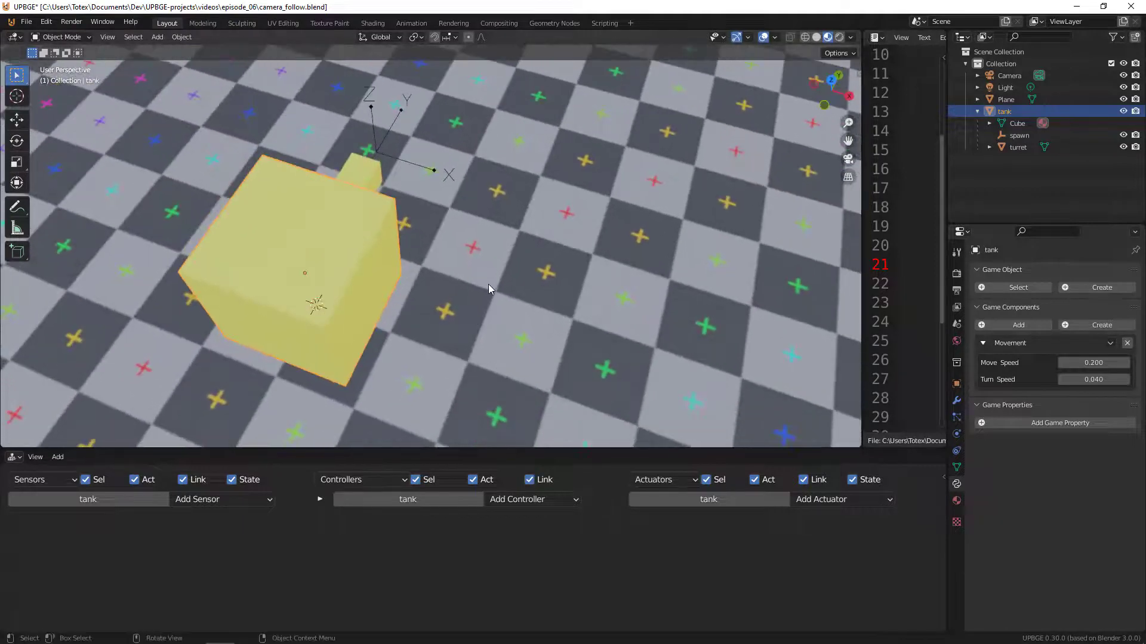
{"action": "key", "text": "r"}
{"action": "key", "text": "z"}
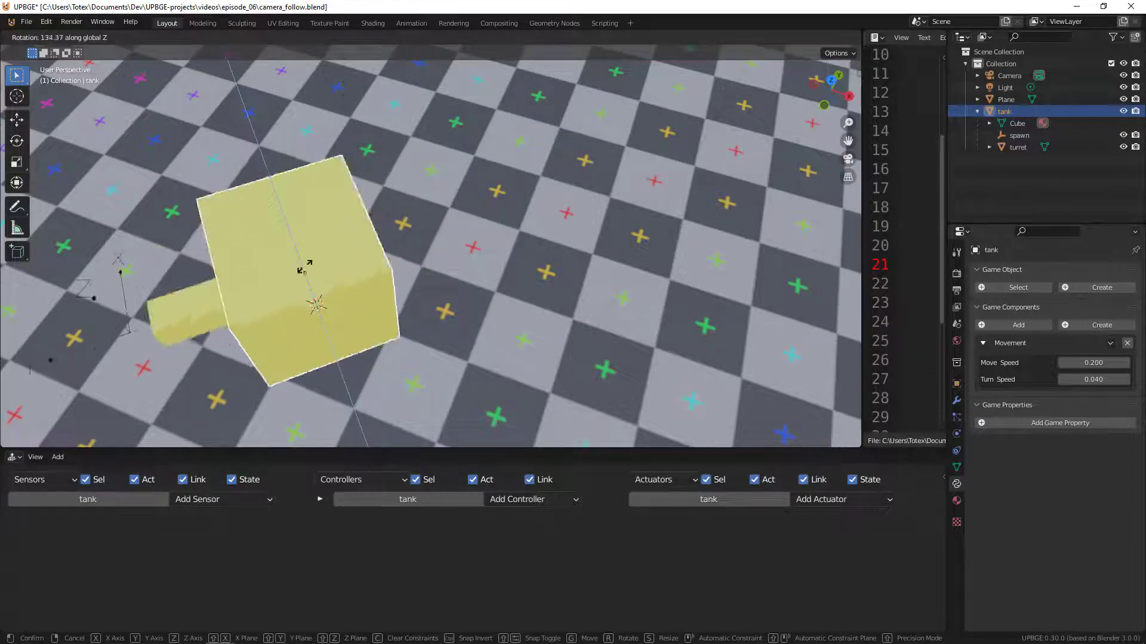
{"action": "left_click", "coordinate": [455, 303]}
{"action": "middle_click_drag", "start_coordinate": [454, 302], "coordinate": [458, 252]}
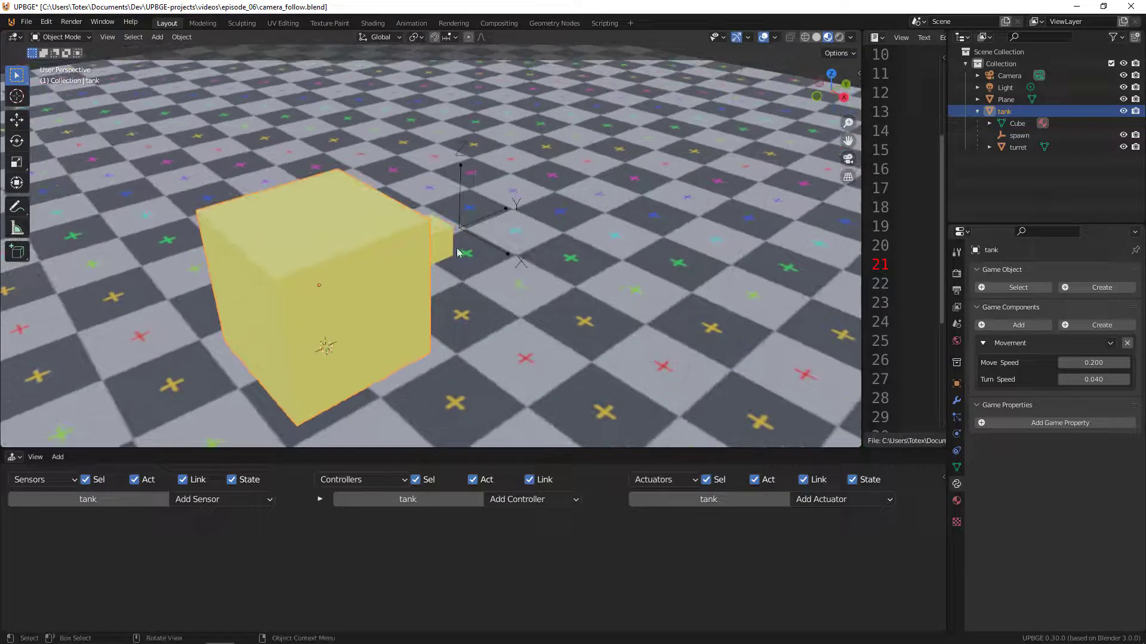
{"action": "middle_click_drag", "start_coordinate": [521, 288], "coordinate": [593, 301]}
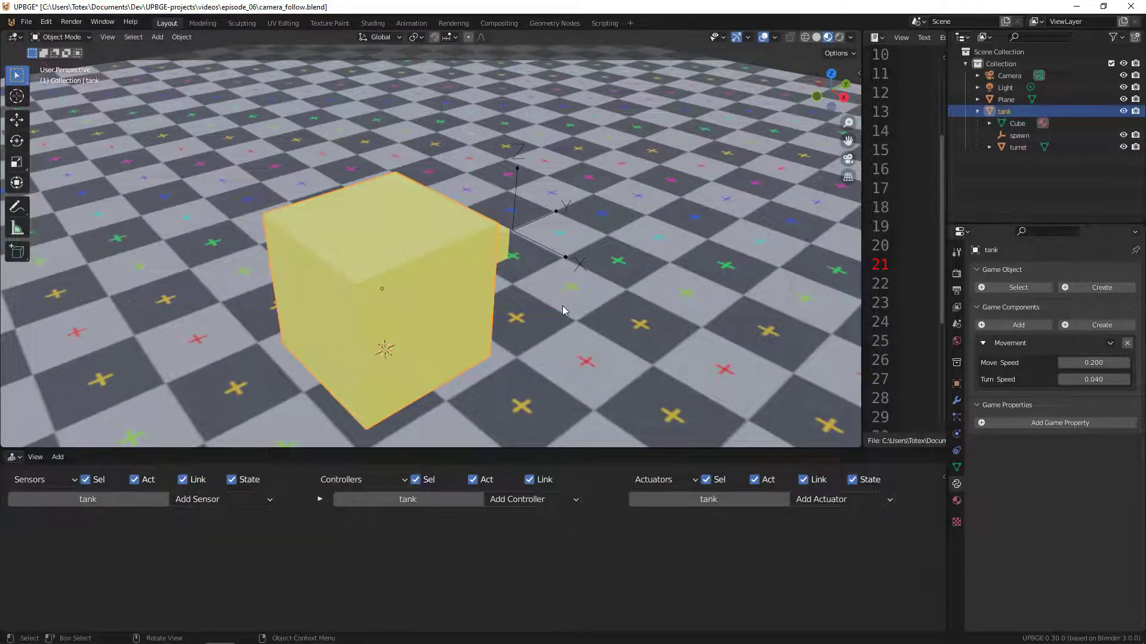
Add an Ico Sphere mesh at the 3D cursor beneath the tank.
{"action": "scroll", "coordinate": [555, 306], "scroll_direction": "down", "scroll_amount": 4}
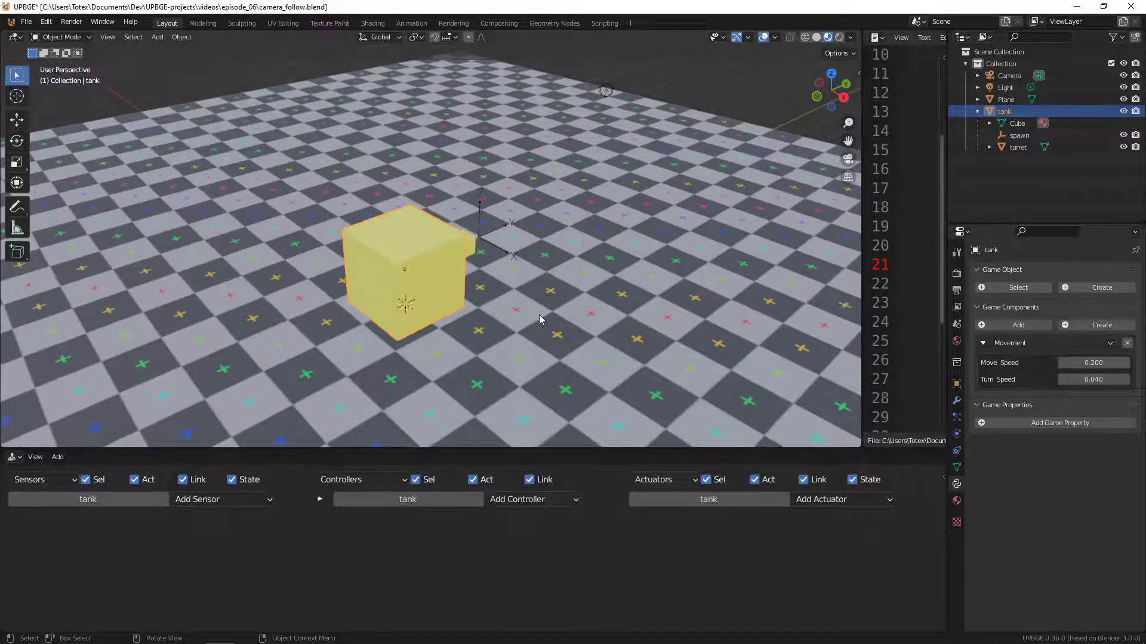
{"action": "key", "text": "shift+a"}
{"action": "mouse_move", "coordinate": [541, 316]}
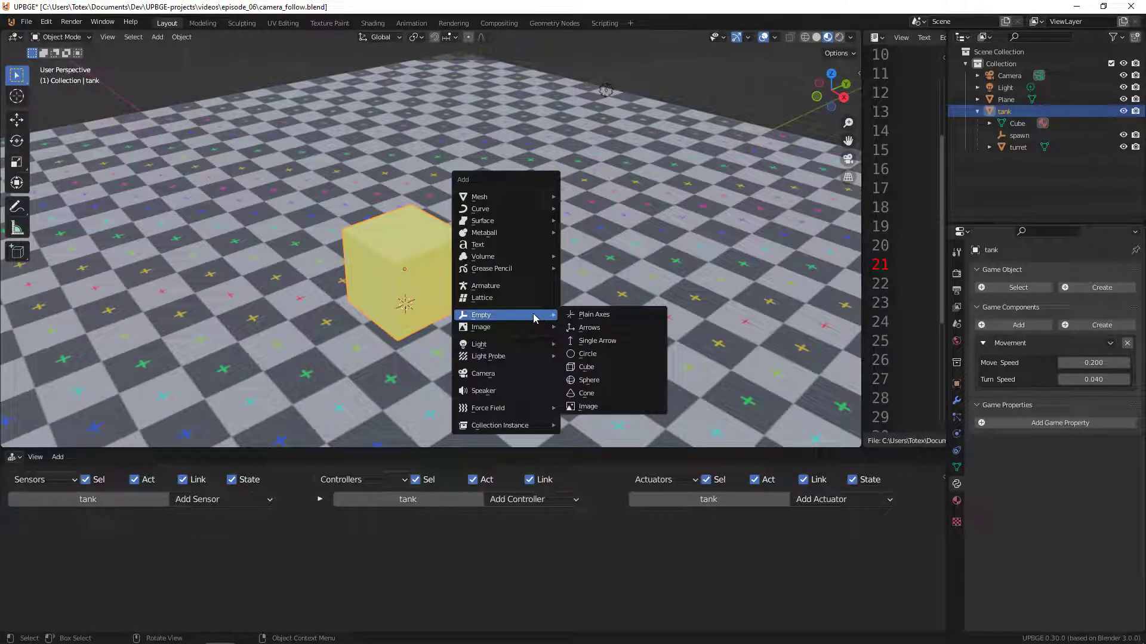
{"action": "mouse_move", "coordinate": [507, 200]}
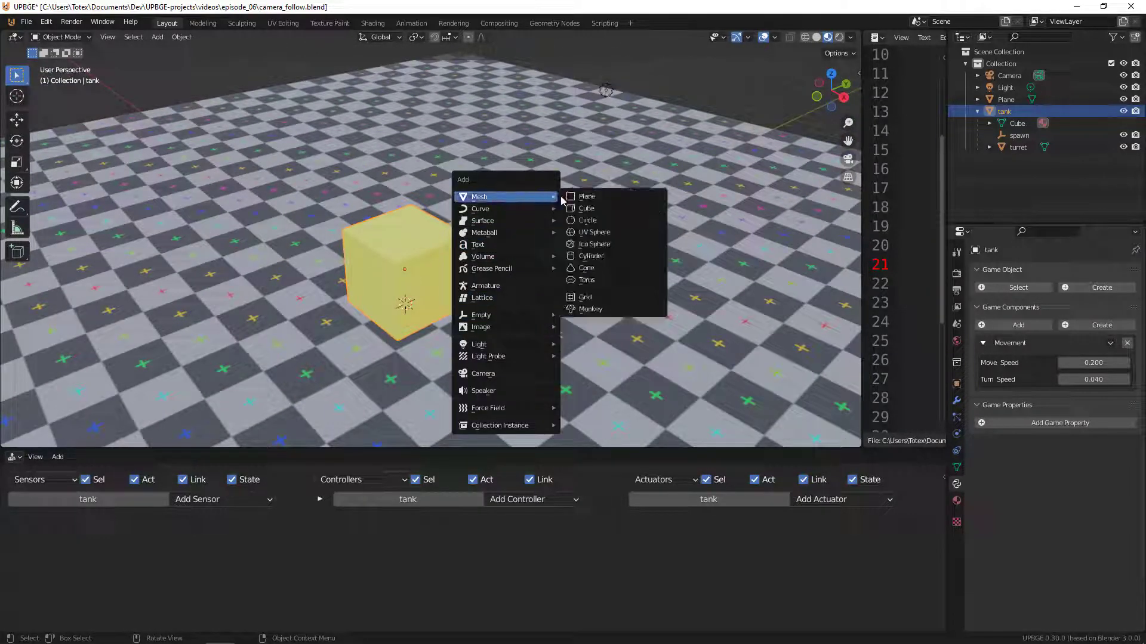
{"action": "left_click", "coordinate": [594, 244]}
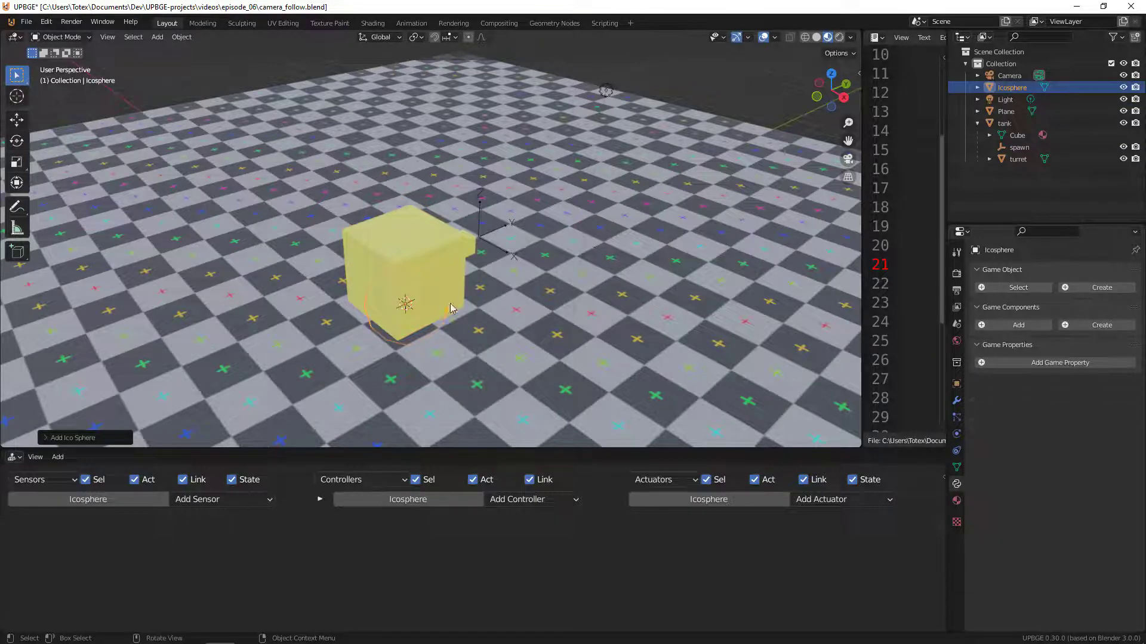
{"action": "middle_click_drag", "start_coordinate": [409, 323], "coordinate": [177, 438]}
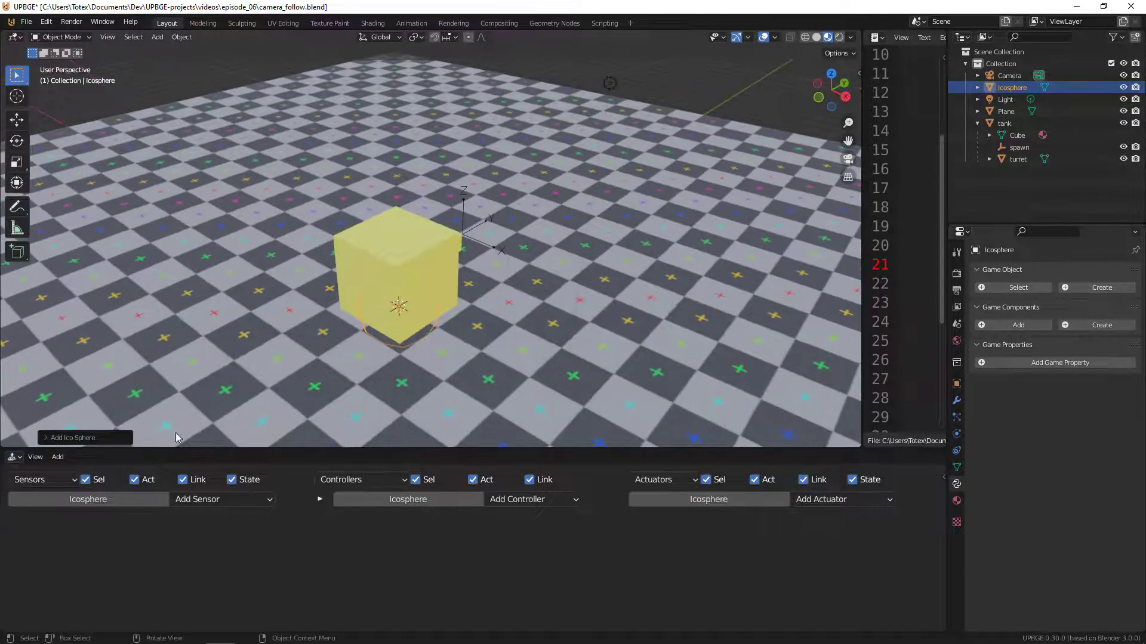
Set the new ico sphere's radius to 0.2 m.
{"action": "left_click", "coordinate": [73, 439]}
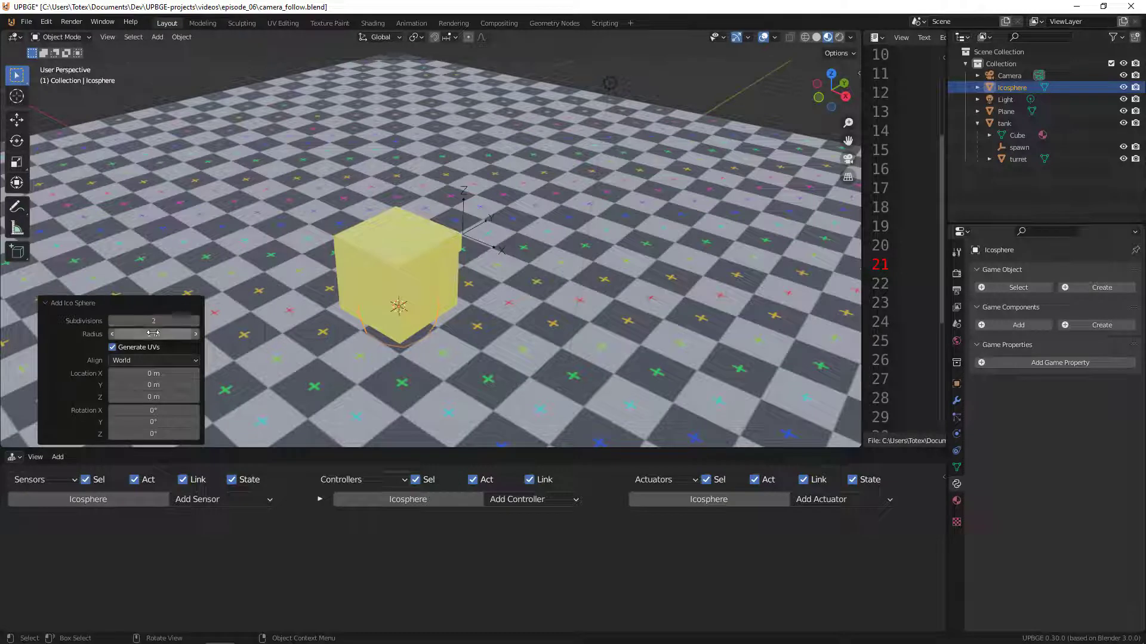
{"action": "left_click", "coordinate": [134, 334]}
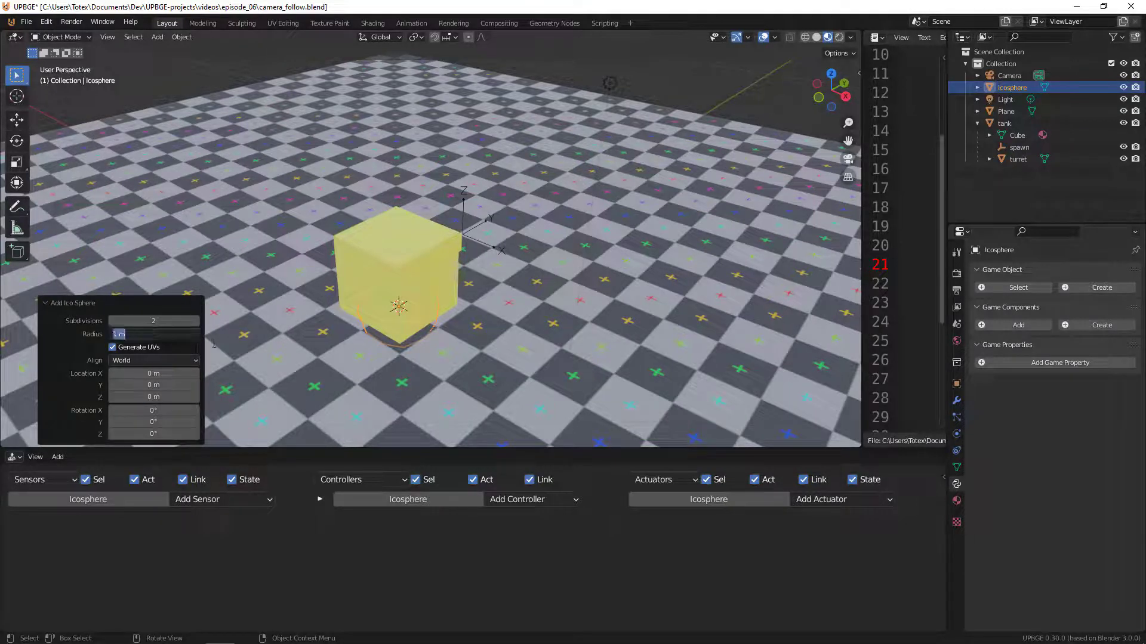
{"action": "type", "text": "0.2"}
{"action": "key", "text": "Return"}
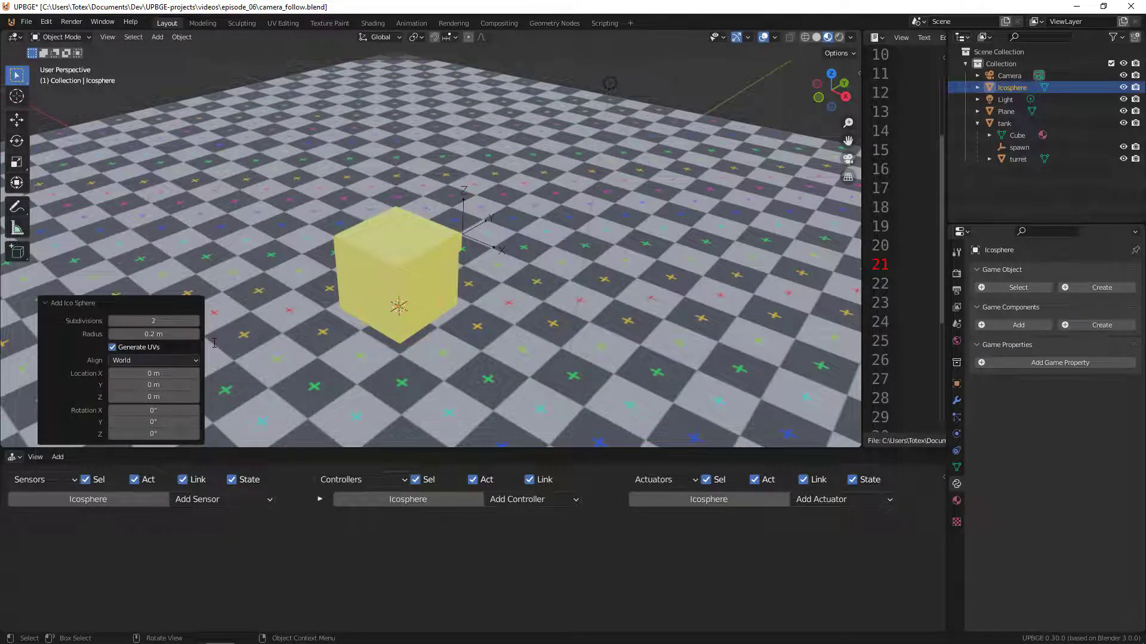
Switch the 3D viewport to wireframe shading to expose the small ico sphere inside the tank.
{"action": "left_click", "coordinate": [805, 38]}
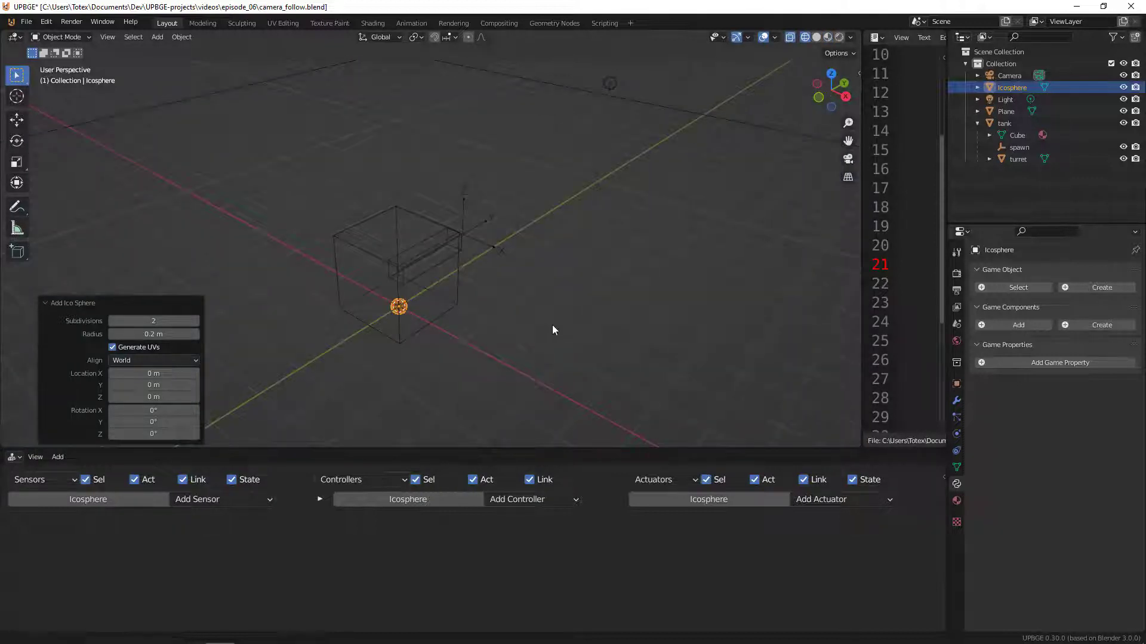
{"action": "scroll", "coordinate": [481, 288], "scroll_direction": "up", "scroll_amount": 3}
{"action": "middle_click_drag", "start_coordinate": [706, 389], "coordinate": [494, 275]}
{"action": "middle_click_drag", "start_coordinate": [500, 360], "coordinate": [562, 380]}
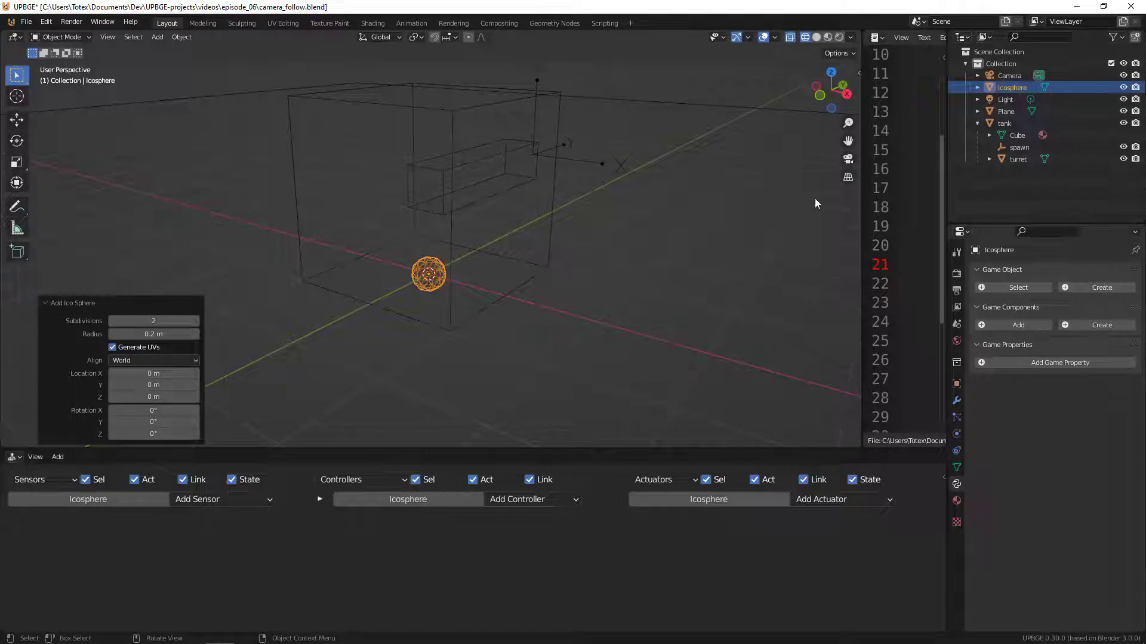
Rename the ico sphere object as bullet and collapse the tank's hierarchy in the outliner.
{"action": "double_click", "coordinate": [1012, 87]}
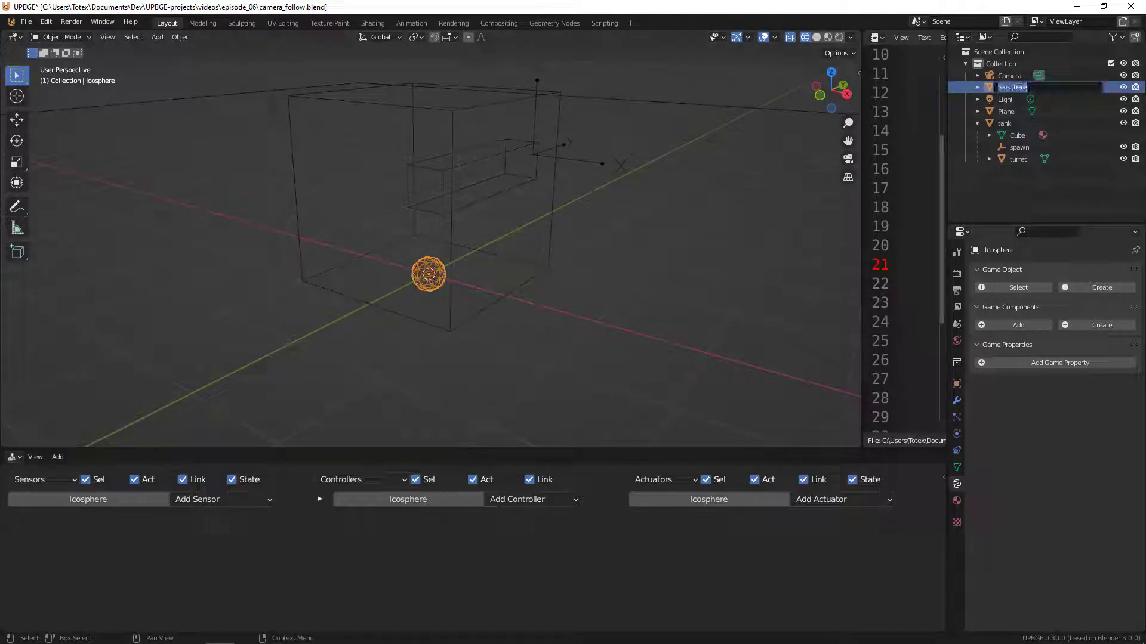
{"action": "type", "text": "bullet"}
{"action": "key", "text": "Return"}
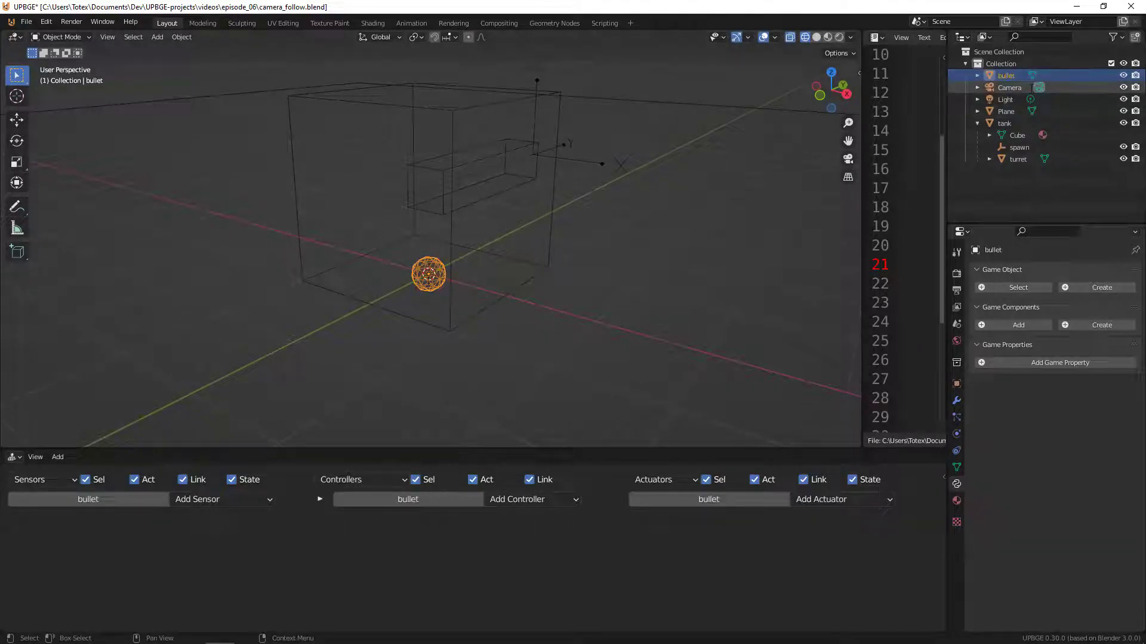
{"action": "left_click", "coordinate": [977, 123]}
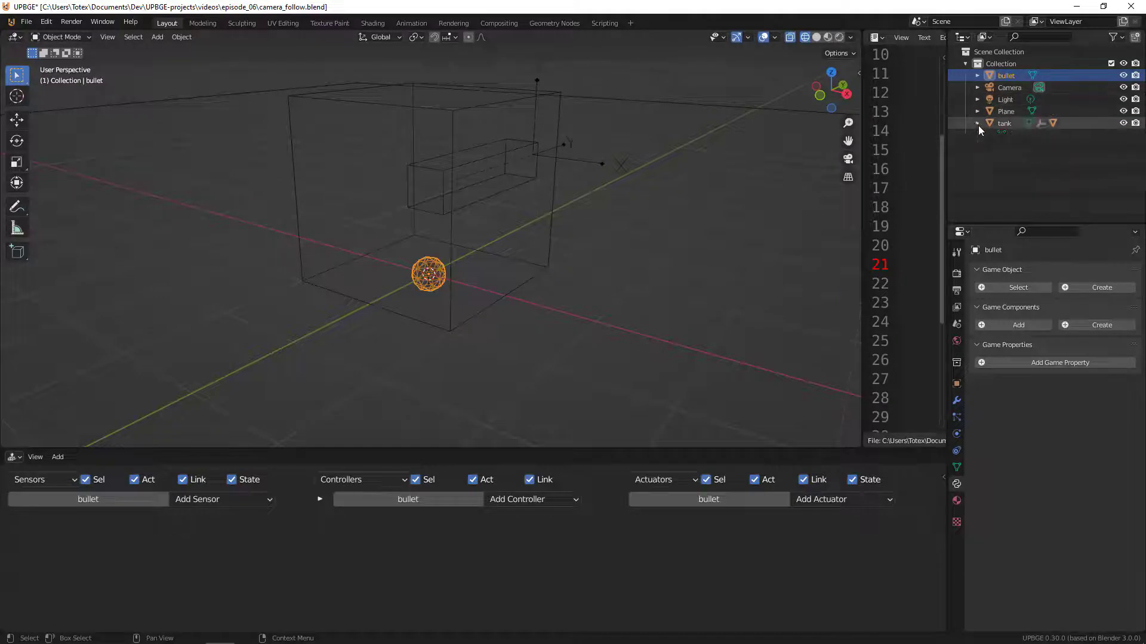
{"action": "middle_click_drag", "start_coordinate": [617, 252], "coordinate": [605, 280]}
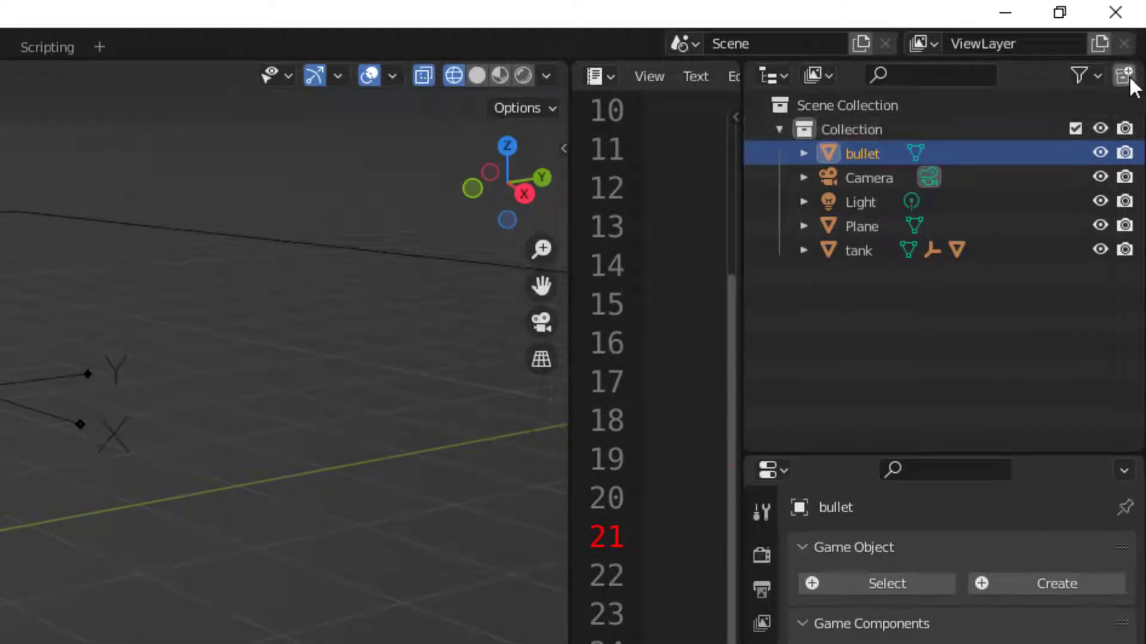
Create a new collection in the scene and name it Bullets.
{"action": "left_click", "coordinate": [1125, 74]}
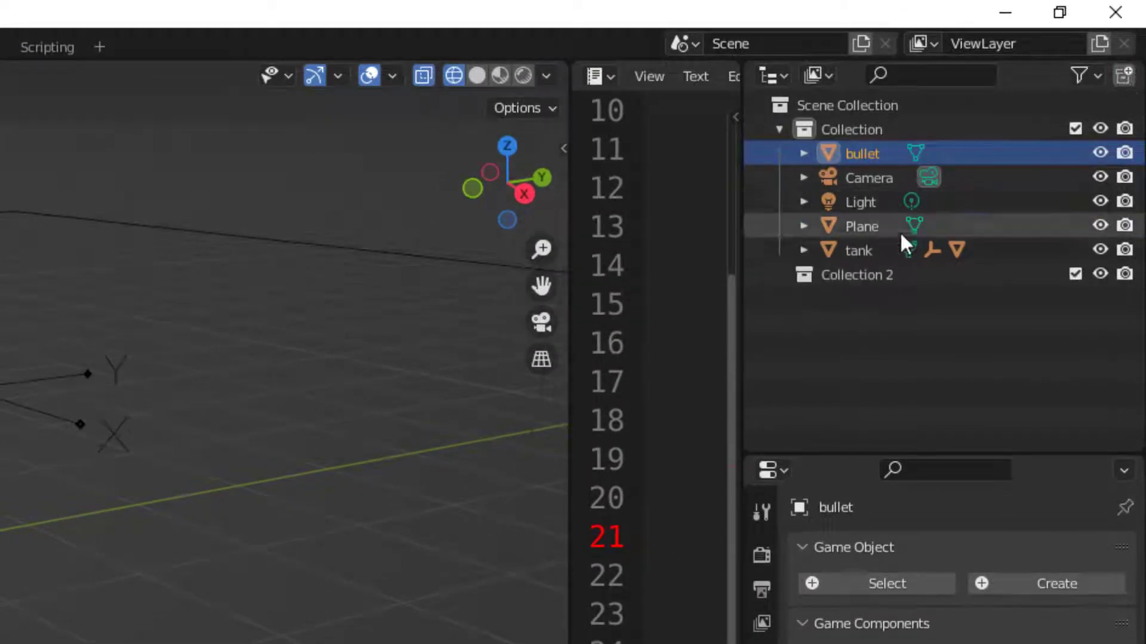
{"action": "double_click", "coordinate": [852, 271]}
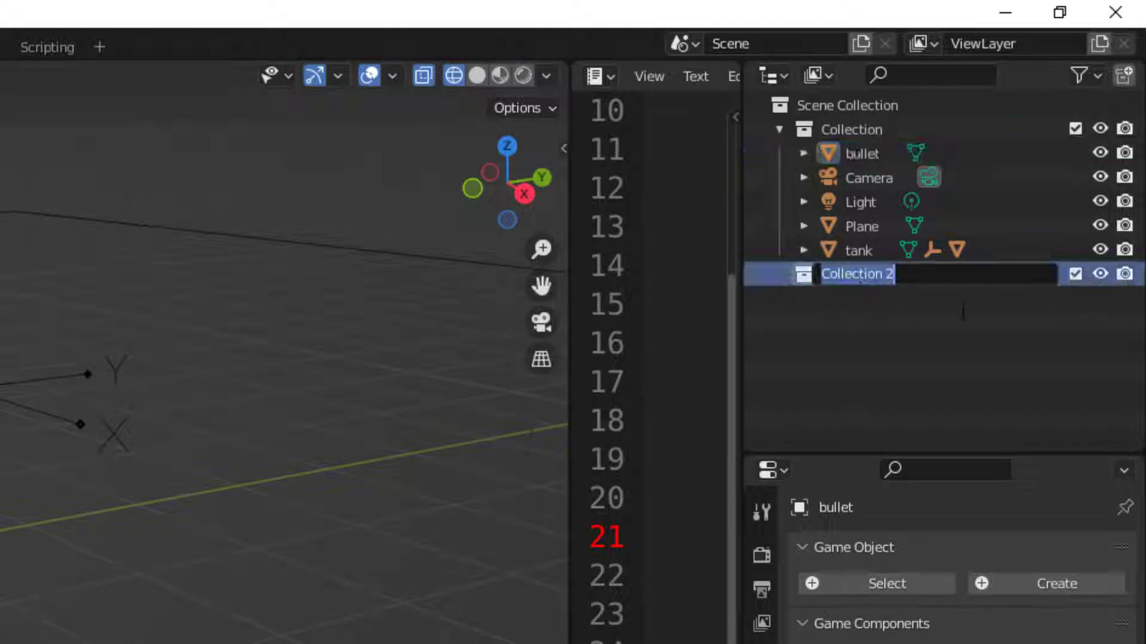
{"action": "type", "text": "Bull"}
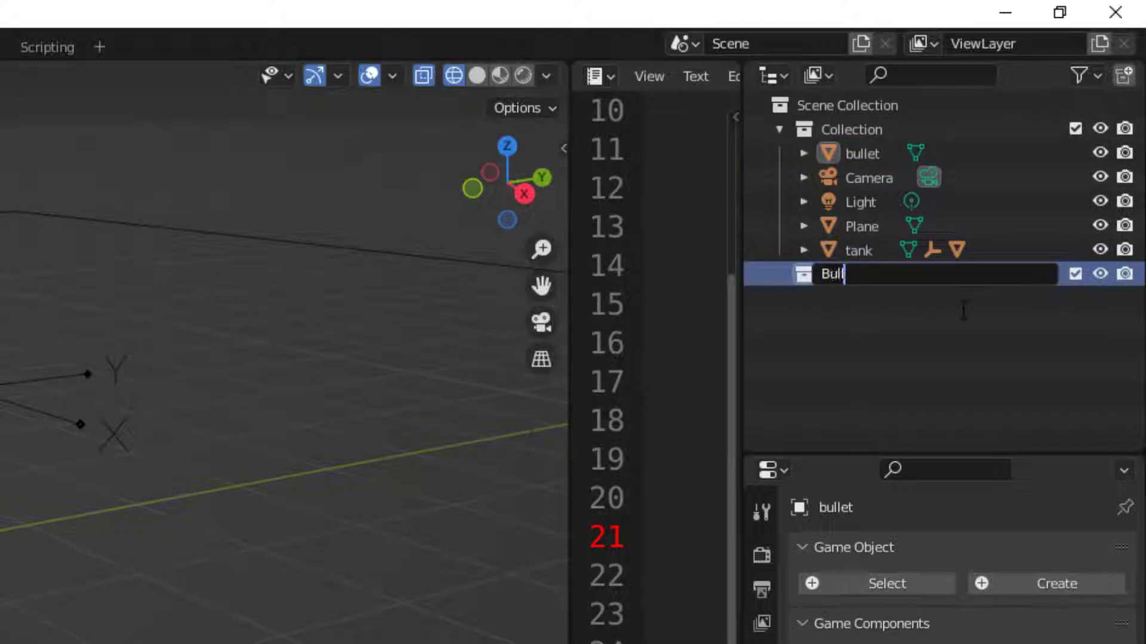
{"action": "type", "text": "ets"}
{"action": "key", "text": "Return"}
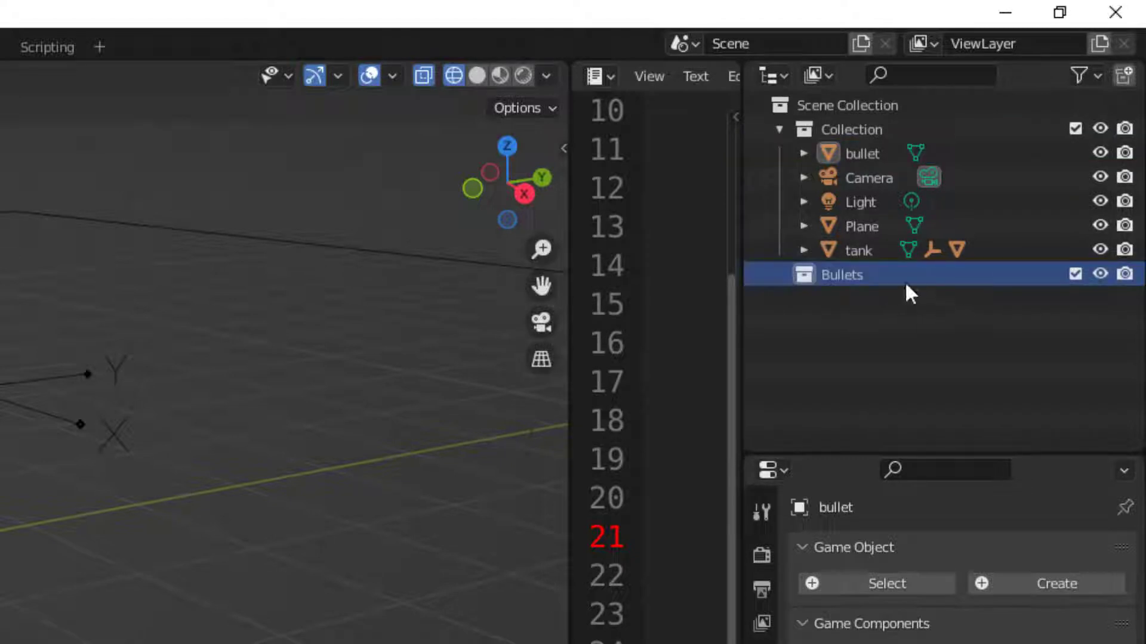
Move the bullet object into the Bullets collection and collapse the original Collection in the outliner.
{"action": "left_click", "coordinate": [843, 153]}
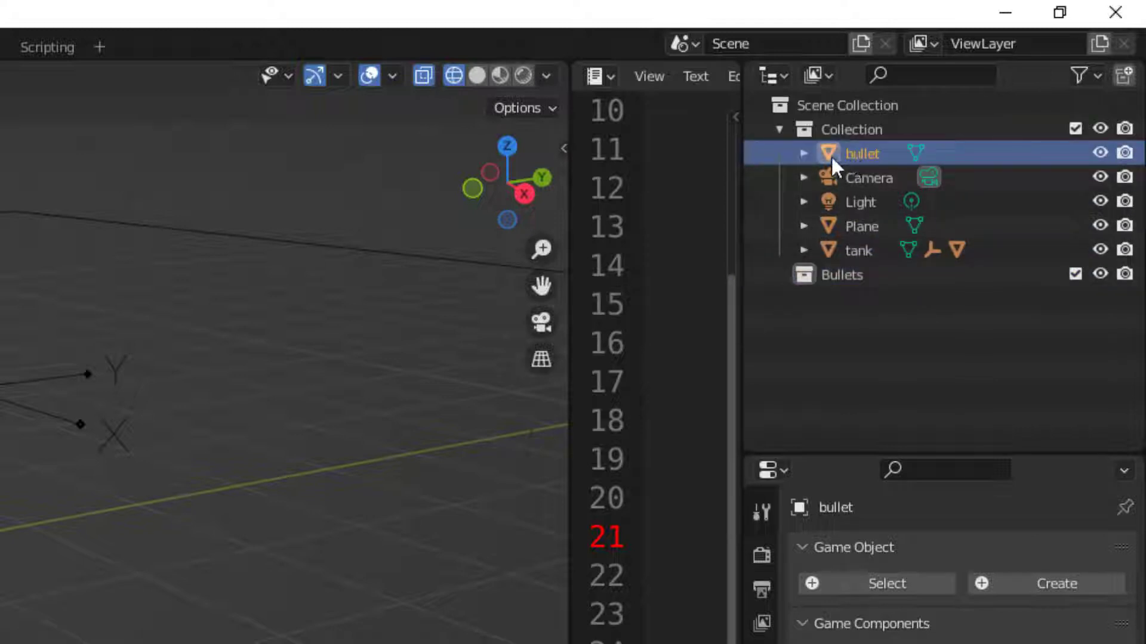
{"action": "left_click_drag", "start_coordinate": [833, 152], "coordinate": [839, 280]}
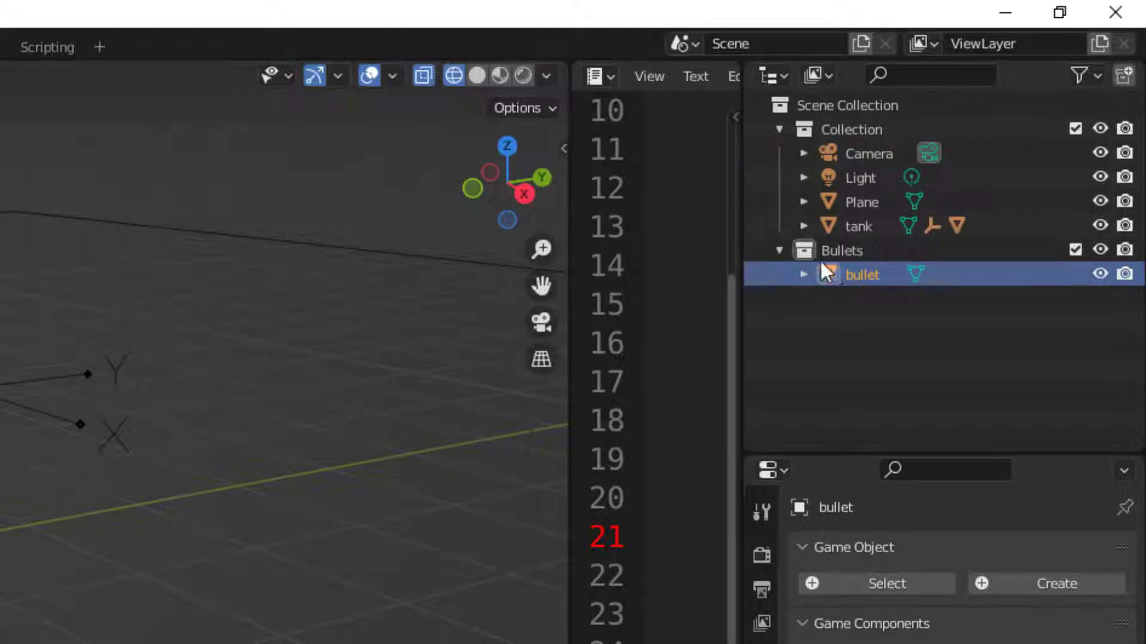
{"action": "left_click", "coordinate": [779, 130]}
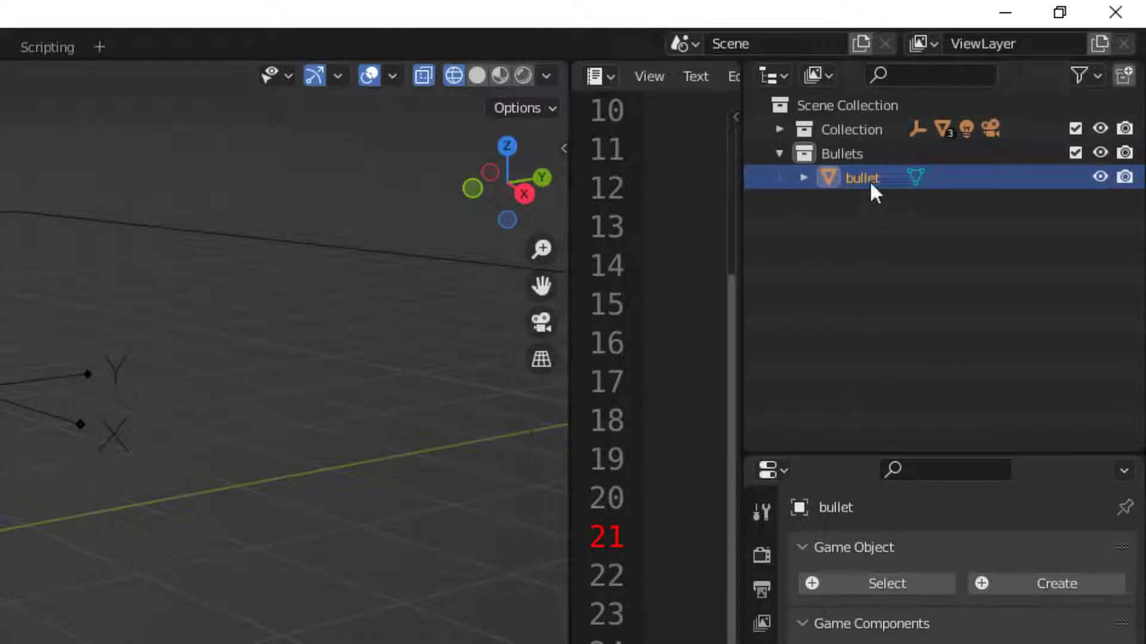
{"action": "left_click", "coordinate": [832, 153]}
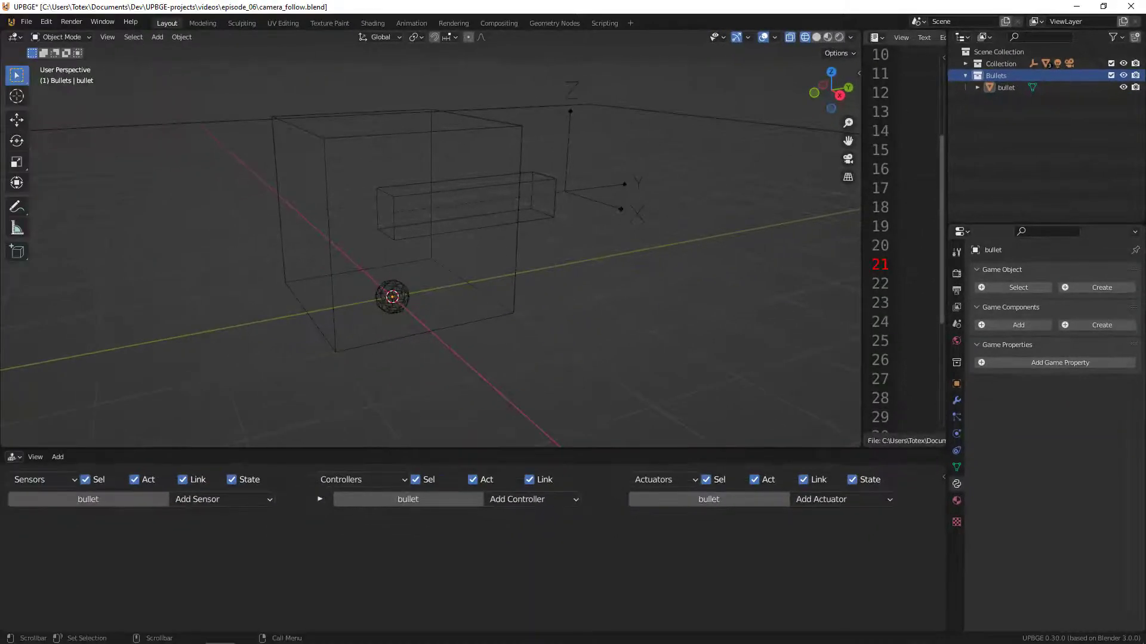
Select the spawn empty in front of the turret and enlarge the logic bricks editor.
{"action": "middle_click_drag", "start_coordinate": [569, 275], "coordinate": [463, 290]}
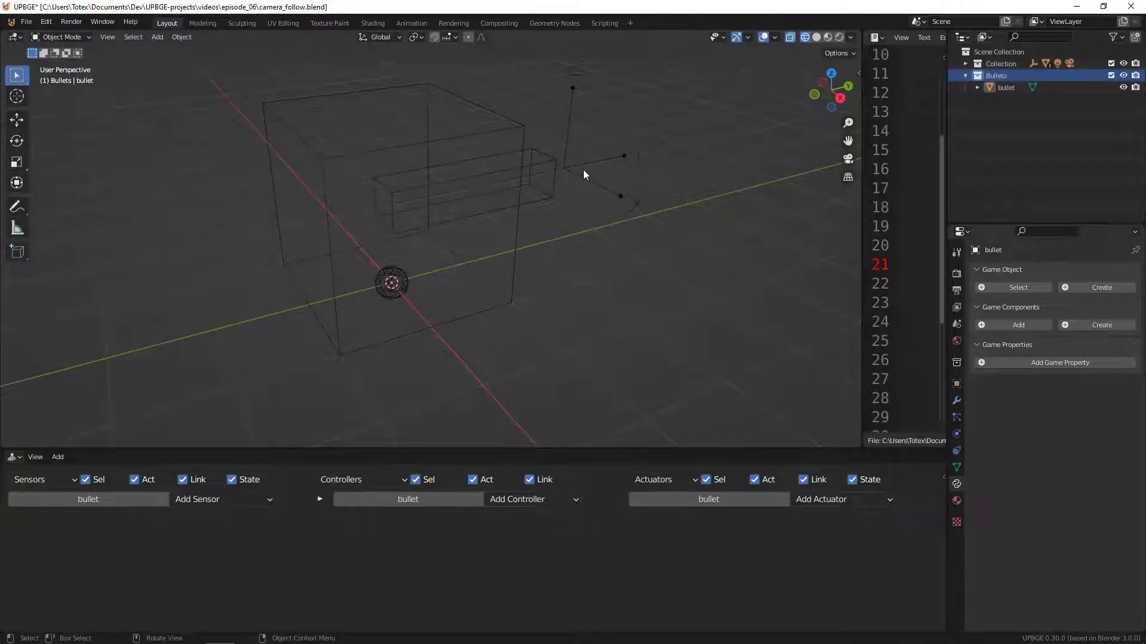
{"action": "left_click", "coordinate": [571, 120]}
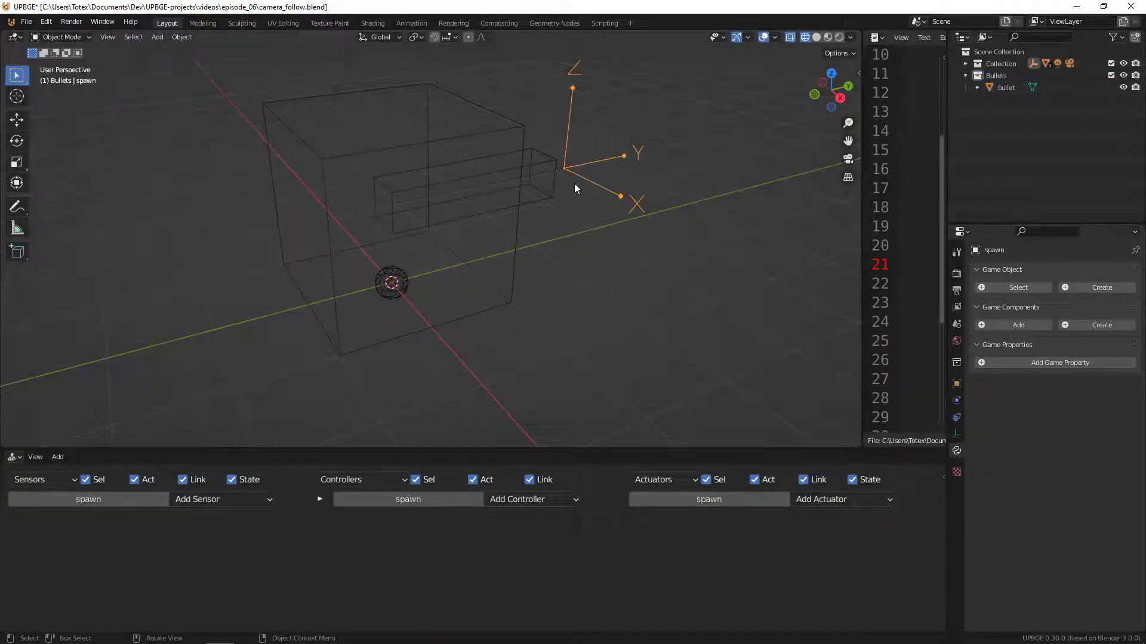
{"action": "mouse_move", "coordinate": [690, 179]}
{"action": "middle_mouse_down"}
{"action": "mouse_move", "coordinate": [639, 187]}
{"action": "mouse_move", "coordinate": [690, 181]}
{"action": "middle_mouse_up"}
{"action": "middle_click_drag", "start_coordinate": [535, 338], "coordinate": [589, 297]}
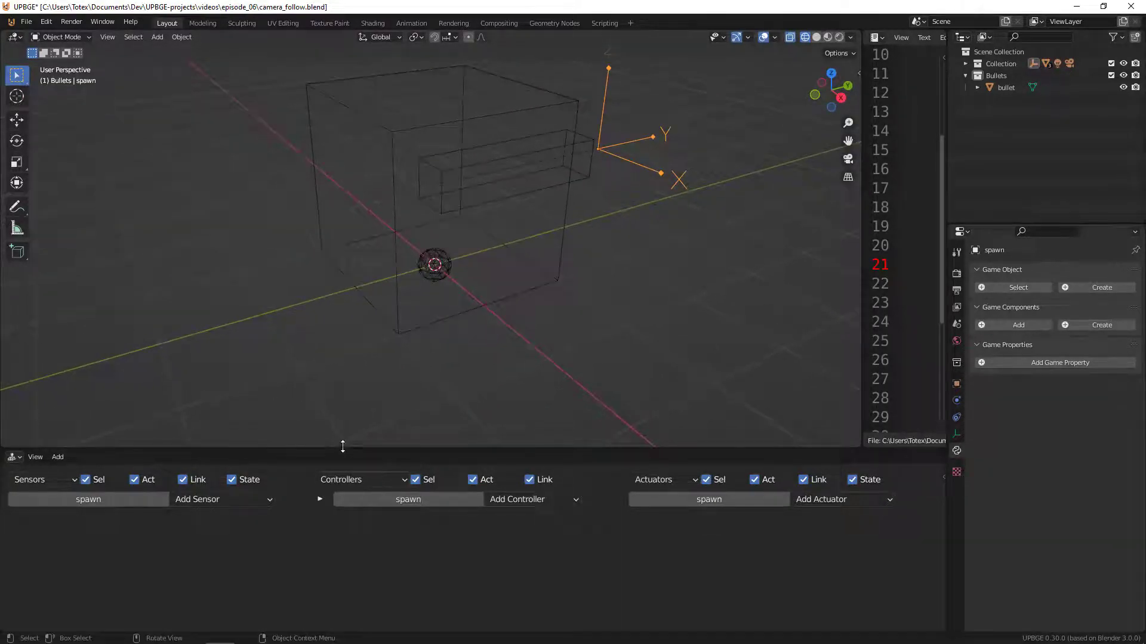
{"action": "left_click_drag", "start_coordinate": [343, 446], "coordinate": [341, 357]}
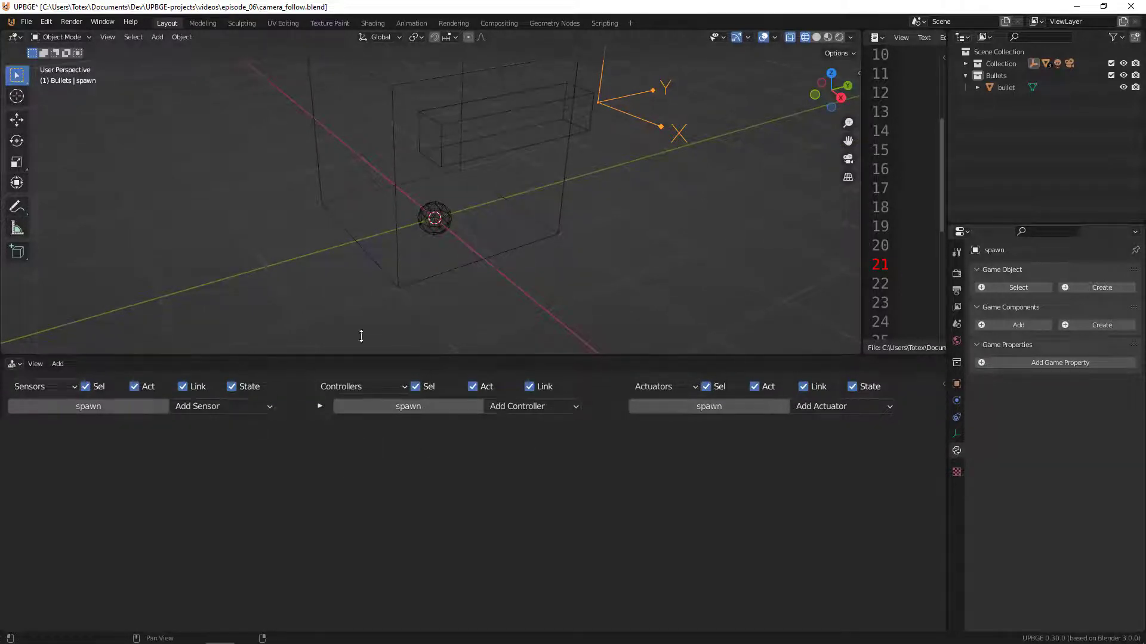
{"action": "middle_click_drag", "start_coordinate": [557, 244], "coordinate": [591, 109]}
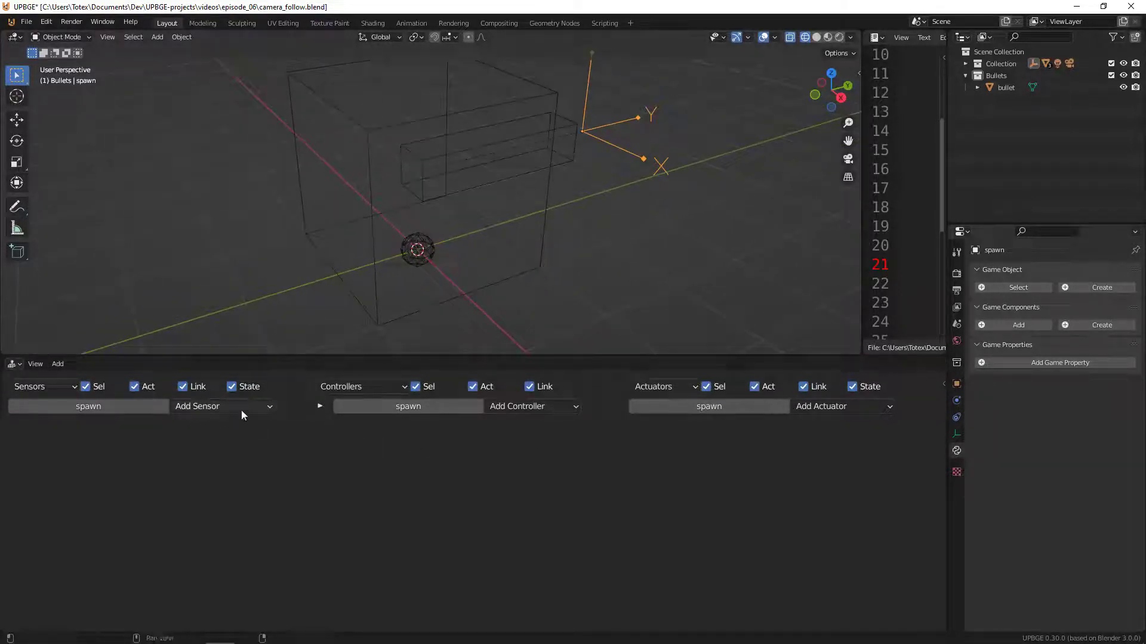
Add a Keyboard sensor to the spawn empty and assign Spacebar as its key.
{"action": "left_click", "coordinate": [267, 406]}
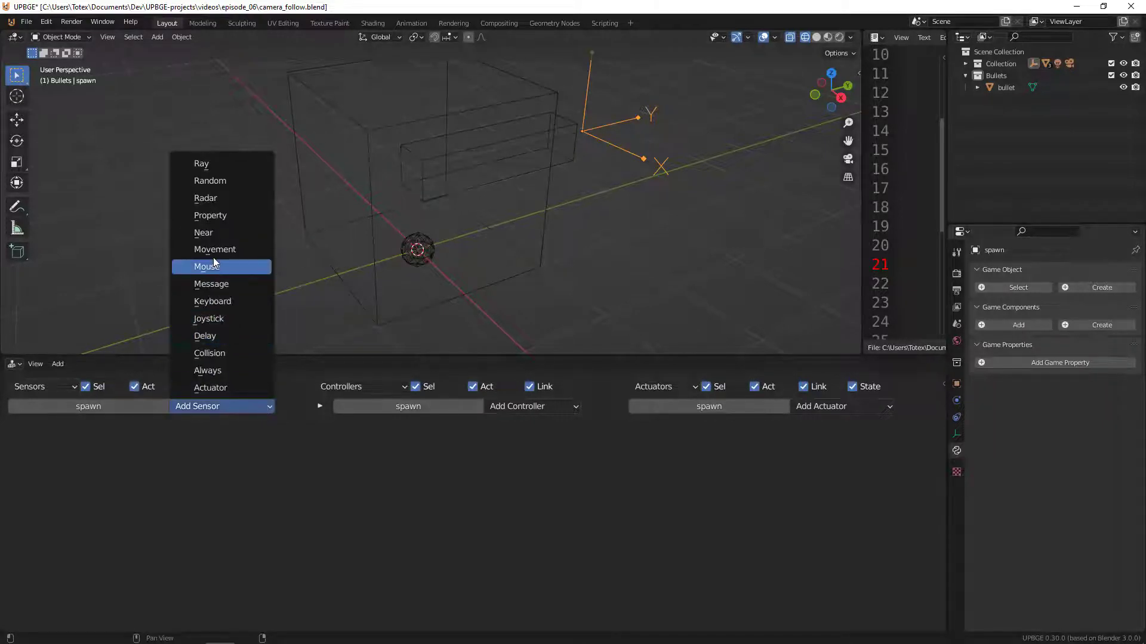
{"action": "left_click", "coordinate": [212, 301]}
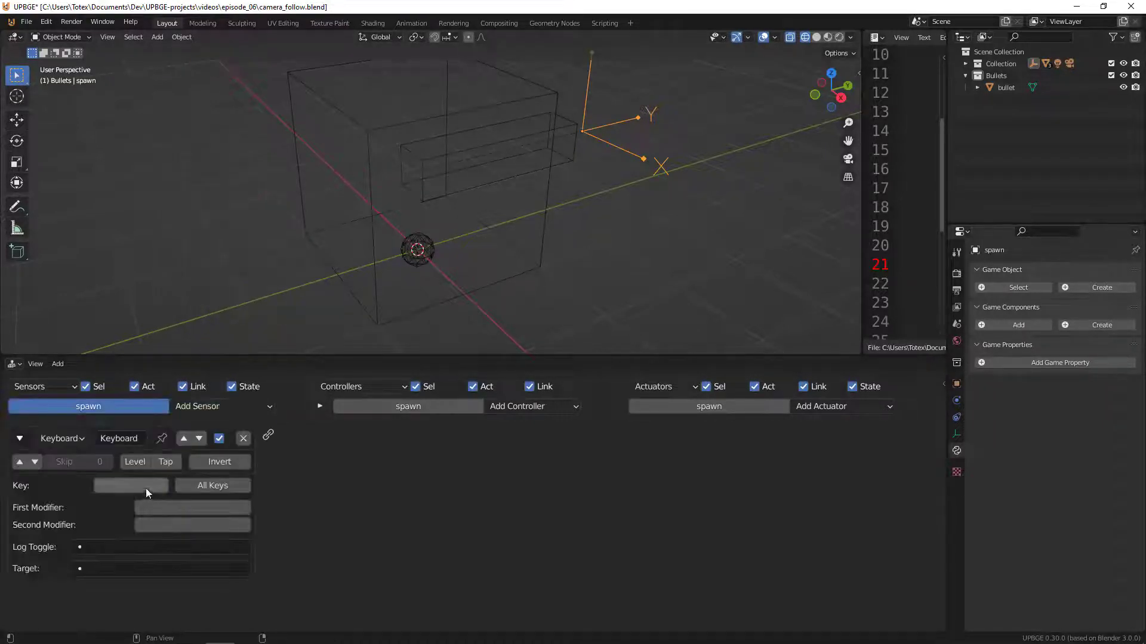
{"action": "left_click", "coordinate": [138, 487]}
Add an Edit Object actuator to the spawn empty and link the Keyboard sensor to it through an And controller.
{"action": "left_click", "coordinate": [821, 412]}
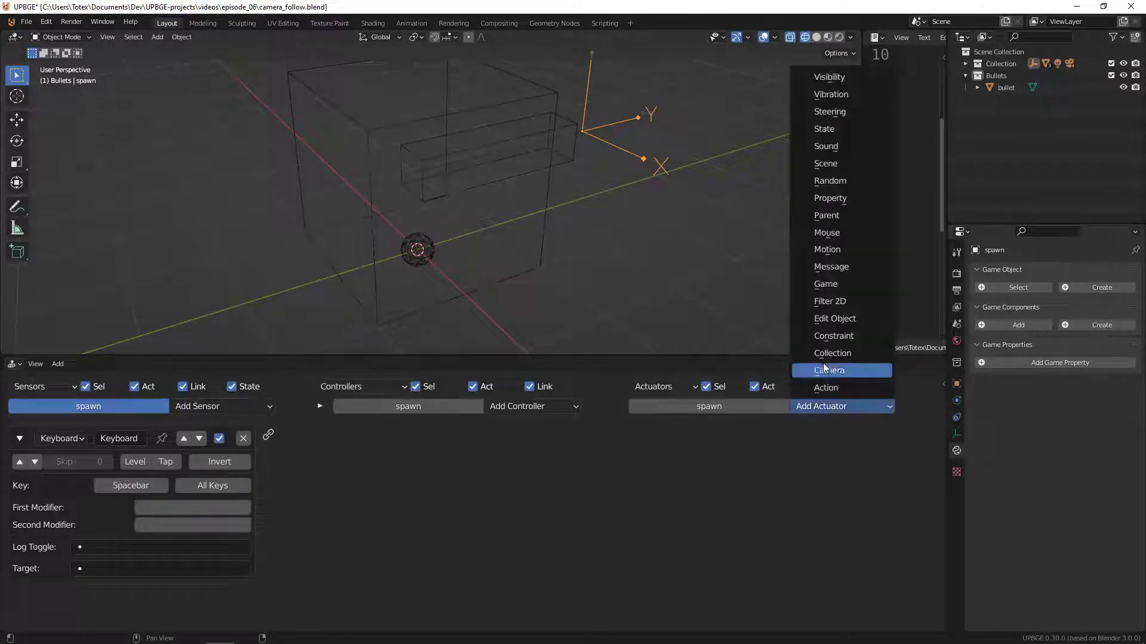
{"action": "left_click", "coordinate": [821, 320]}
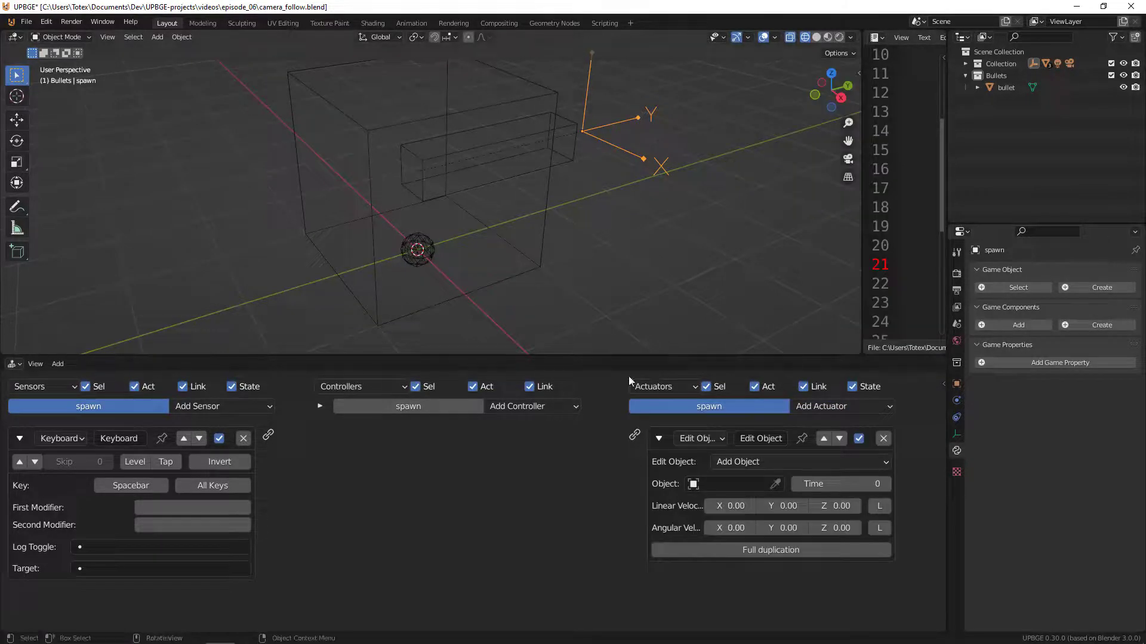
{"action": "left_click_drag", "start_coordinate": [267, 438], "coordinate": [635, 434]}
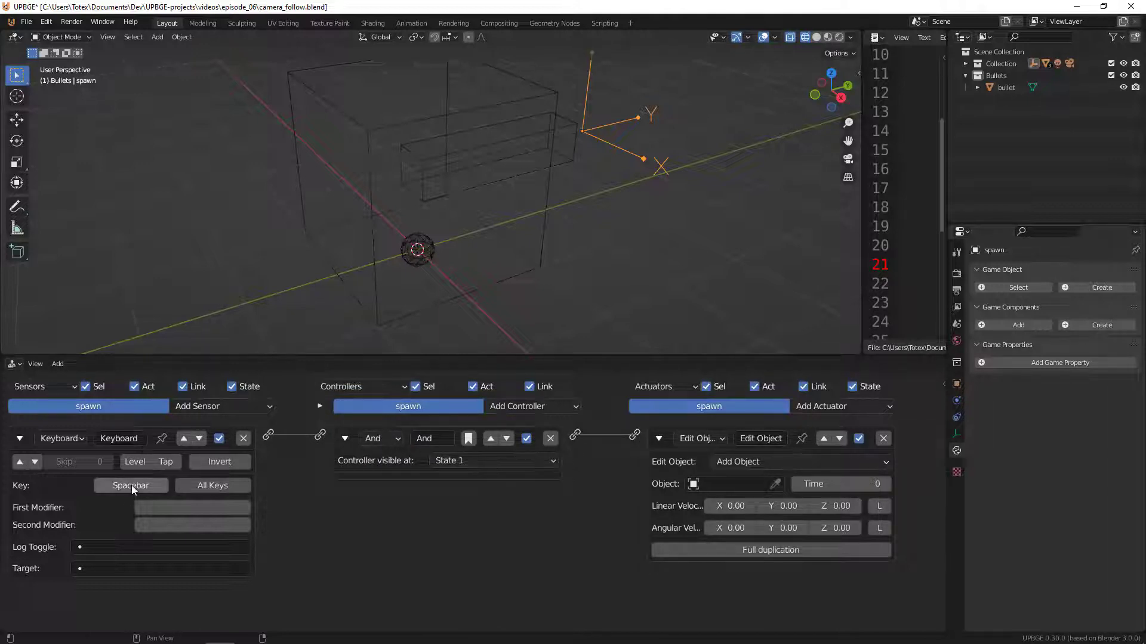
Choose bullet as the object spawned by the Edit Object actuator's Add Object mode.
{"action": "left_click", "coordinate": [695, 487]}
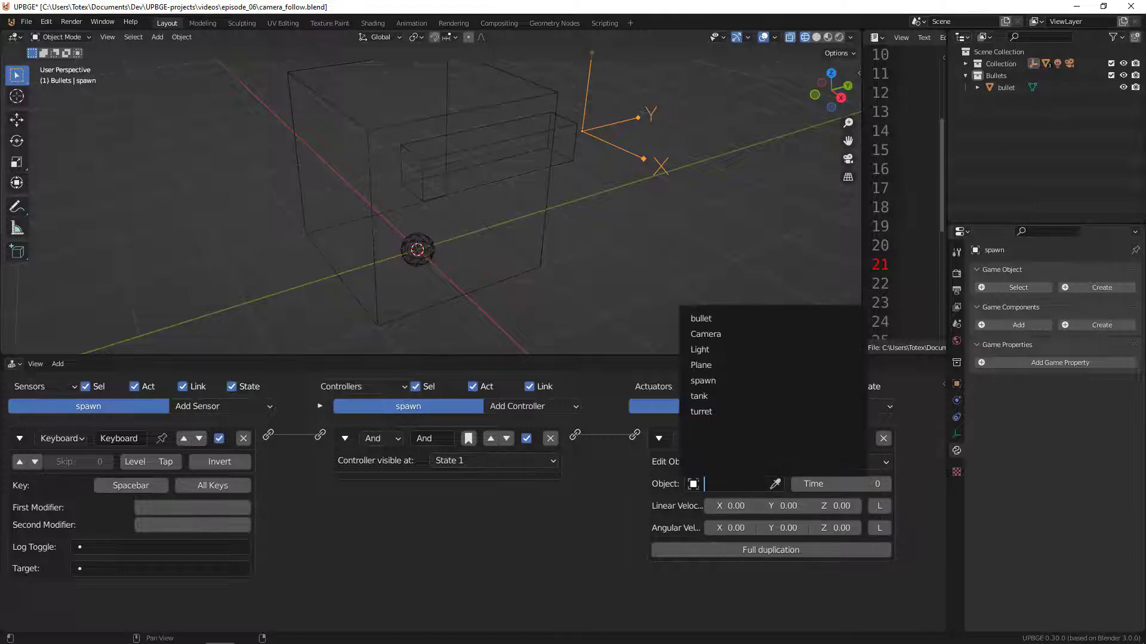
{"action": "key", "text": "Down"}
{"action": "key", "text": "Up"}
{"action": "key", "text": "Up"}
{"action": "key", "text": "Up"}
{"action": "key", "text": "Up"}
{"action": "key", "text": "Up"}
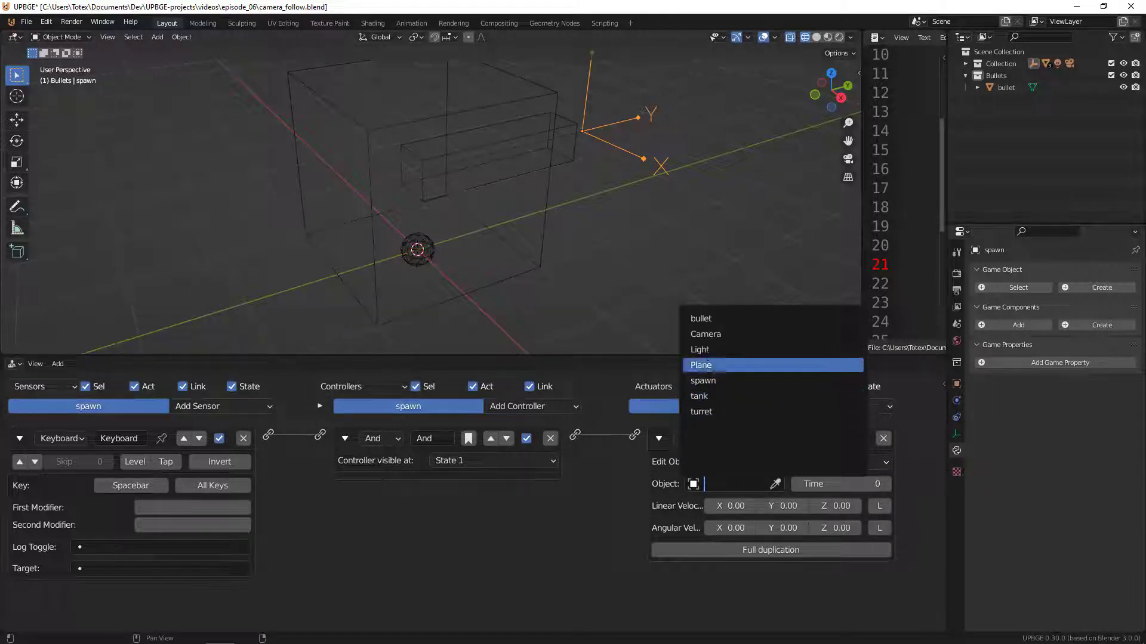
{"action": "key", "text": "Return"}
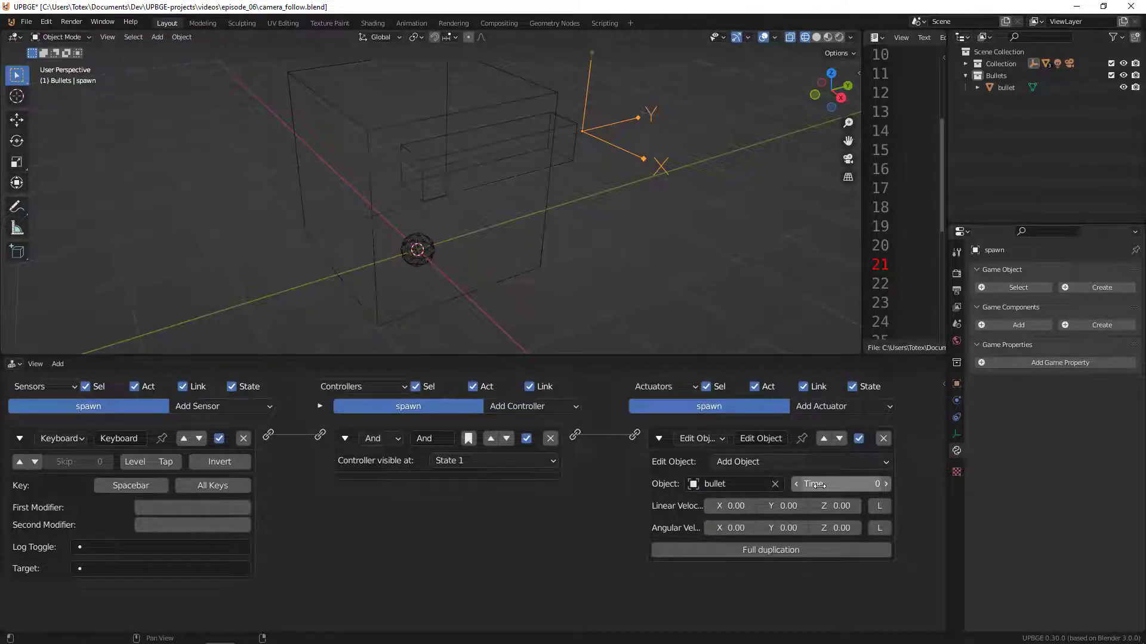
Set the Edit Object actuator's Time to 60*3, giving the spawned bullet a lifetime of 180.
{"action": "scroll", "coordinate": [817, 488], "scroll_direction": "down", "scroll_amount": 1}
{"action": "scroll", "coordinate": [818, 488], "scroll_direction": "up", "scroll_amount": 1}
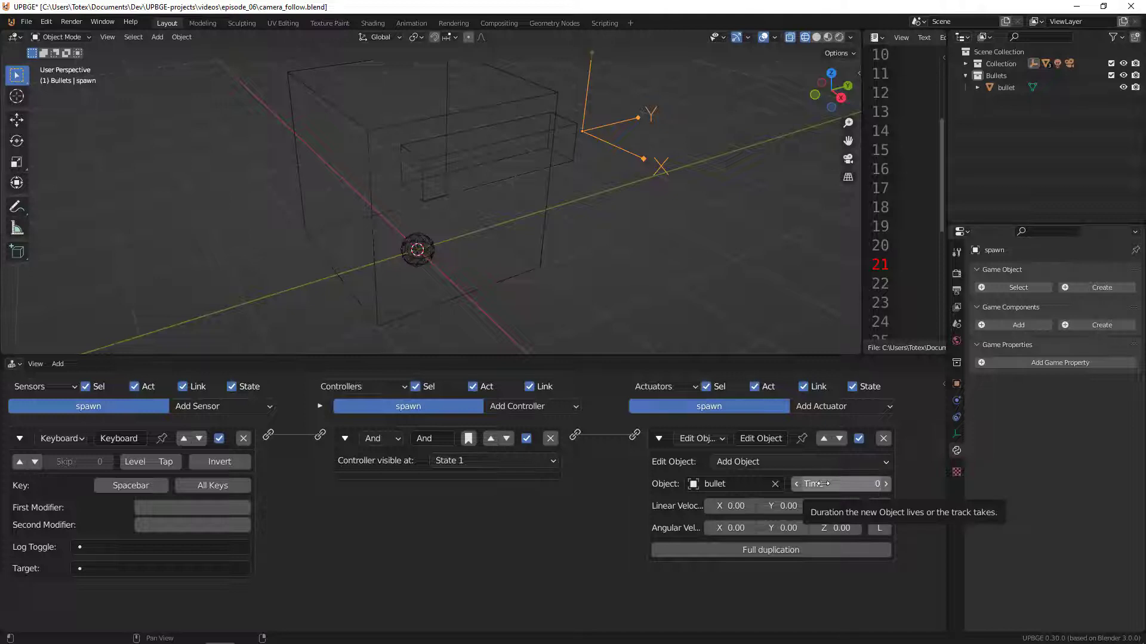
{"action": "left_click", "coordinate": [823, 484]}
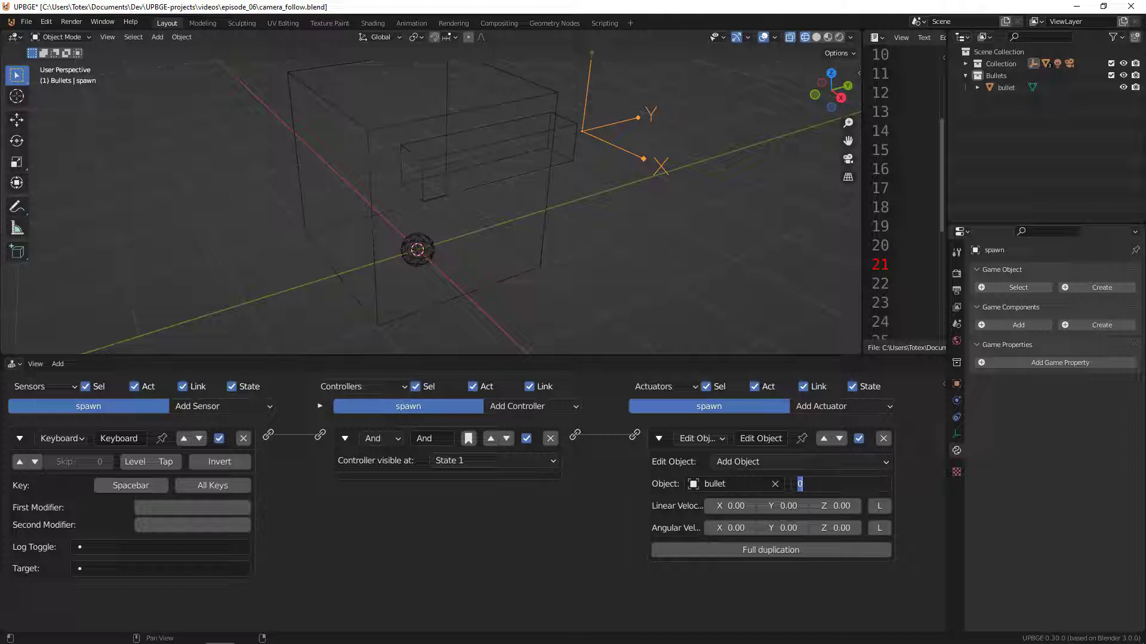
{"action": "type", "text": "60*3"}
{"action": "key", "text": "Return"}
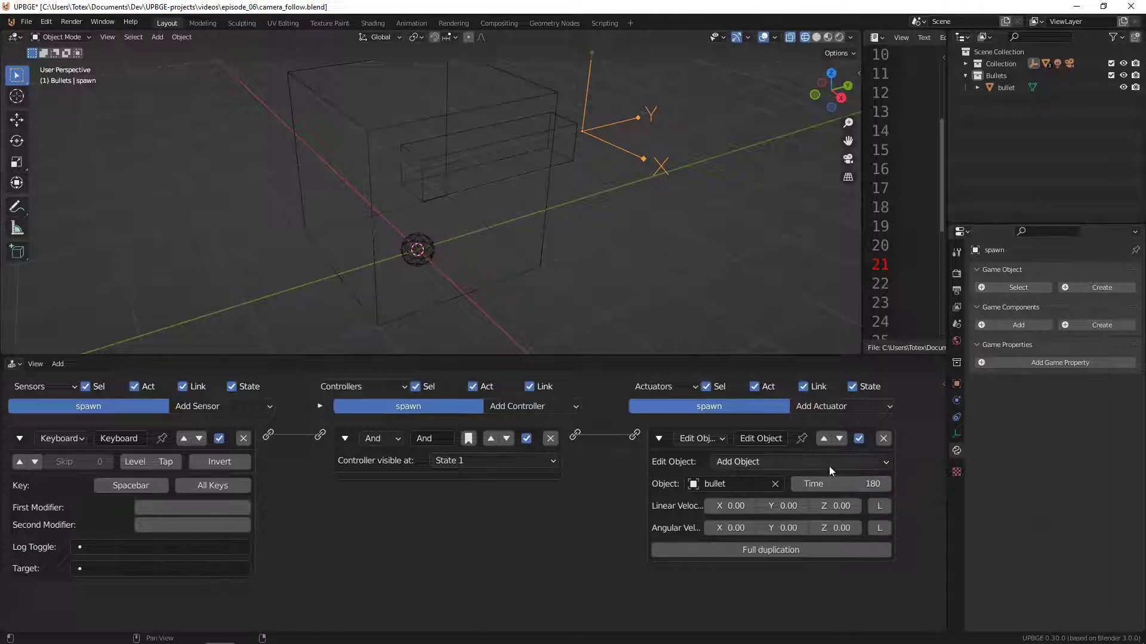
Switch the 3D viewport to solid shading.
{"action": "middle_click_drag", "start_coordinate": [592, 291], "coordinate": [597, 251]}
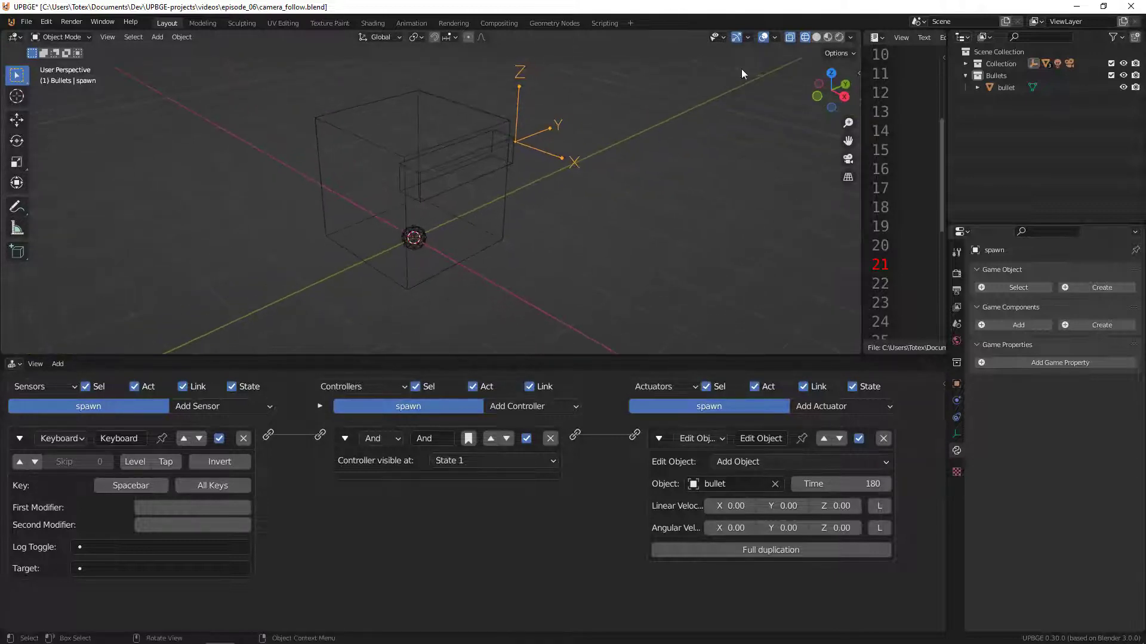
{"action": "left_click", "coordinate": [815, 38]}
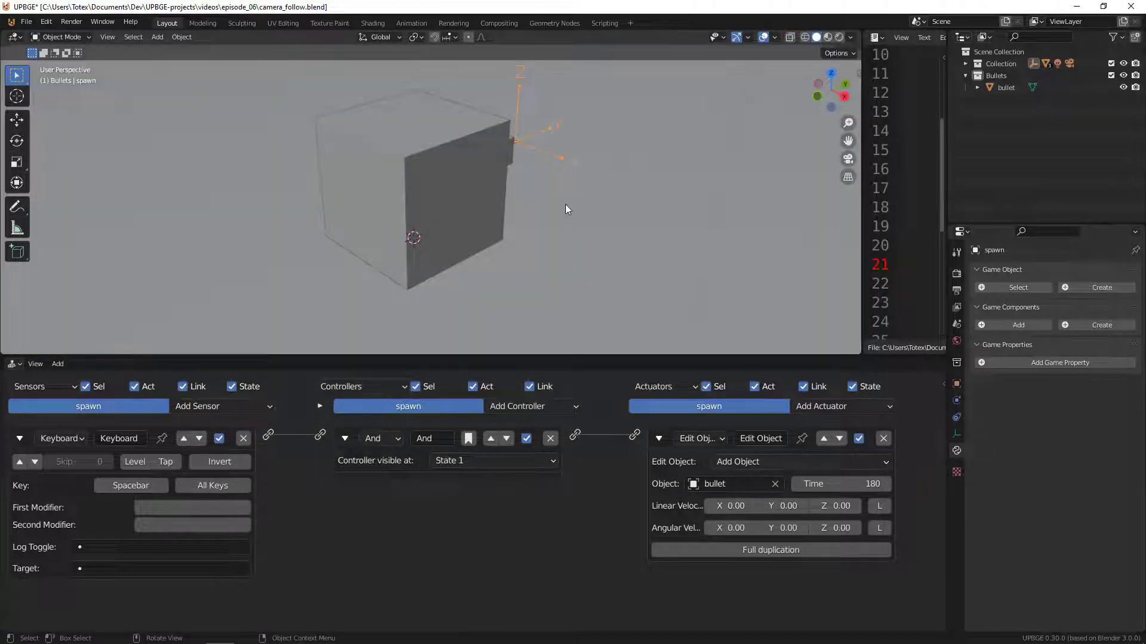
Switch the viewport to Material Preview shading and run the game briefly to test firing the bullet.
{"action": "left_click", "coordinate": [827, 37]}
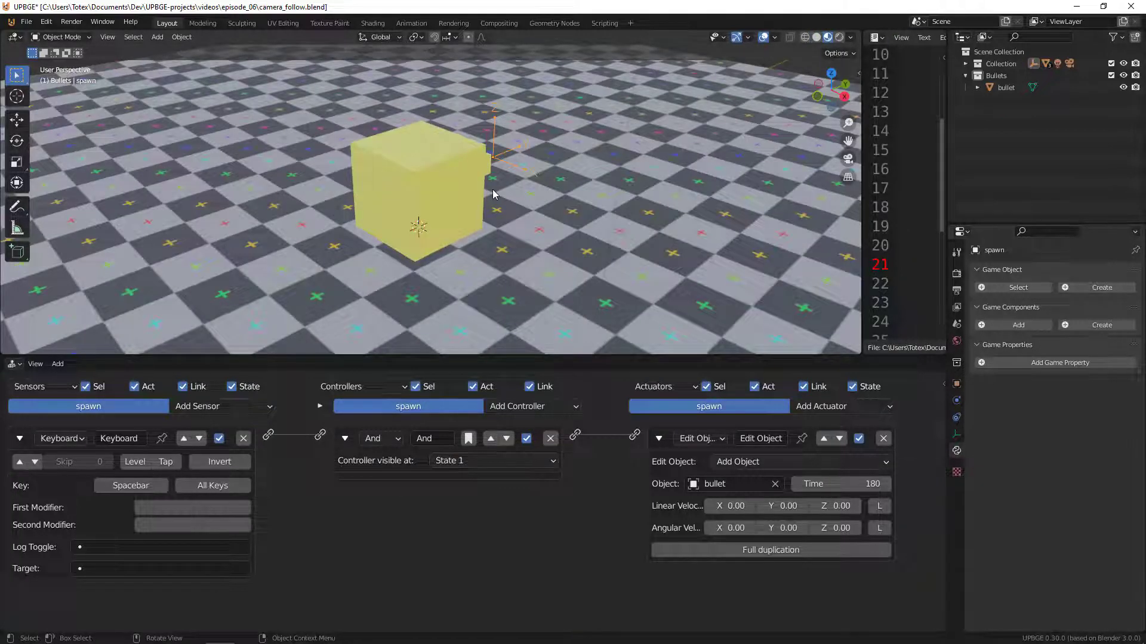
{"action": "key", "text": "p"}
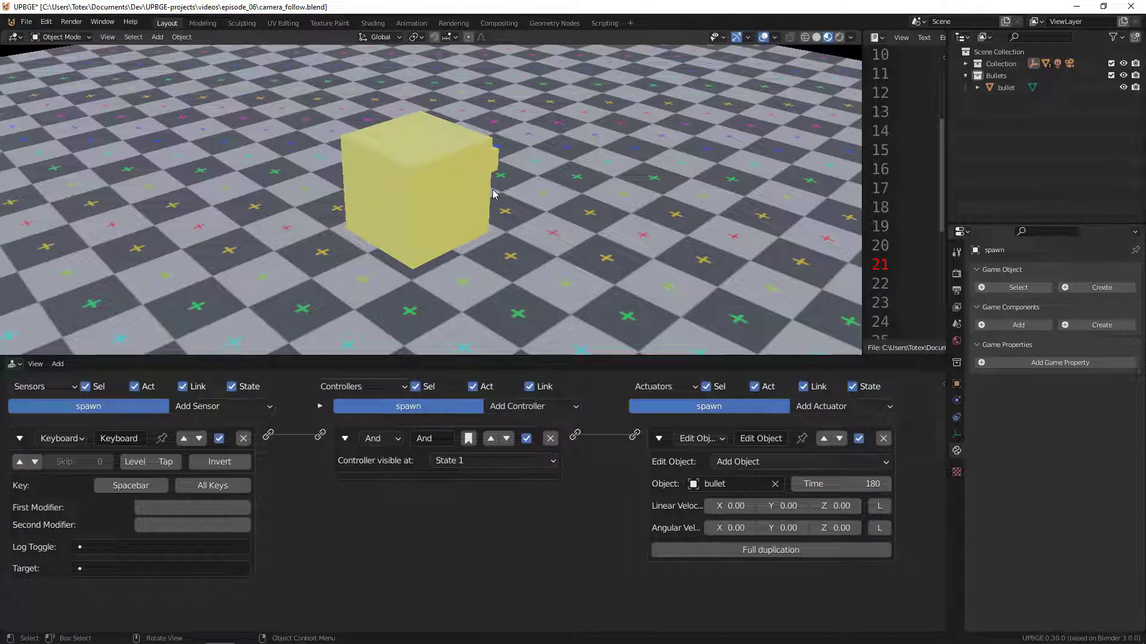
{"action": "key", "text": "space"}
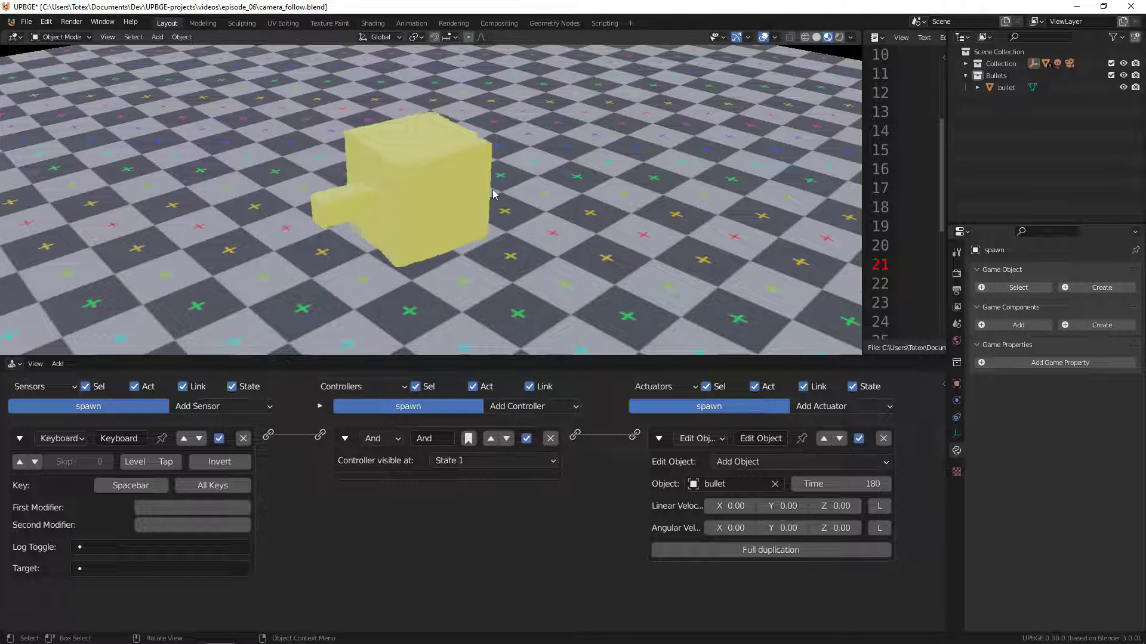
{"action": "key", "text": "Escape"}
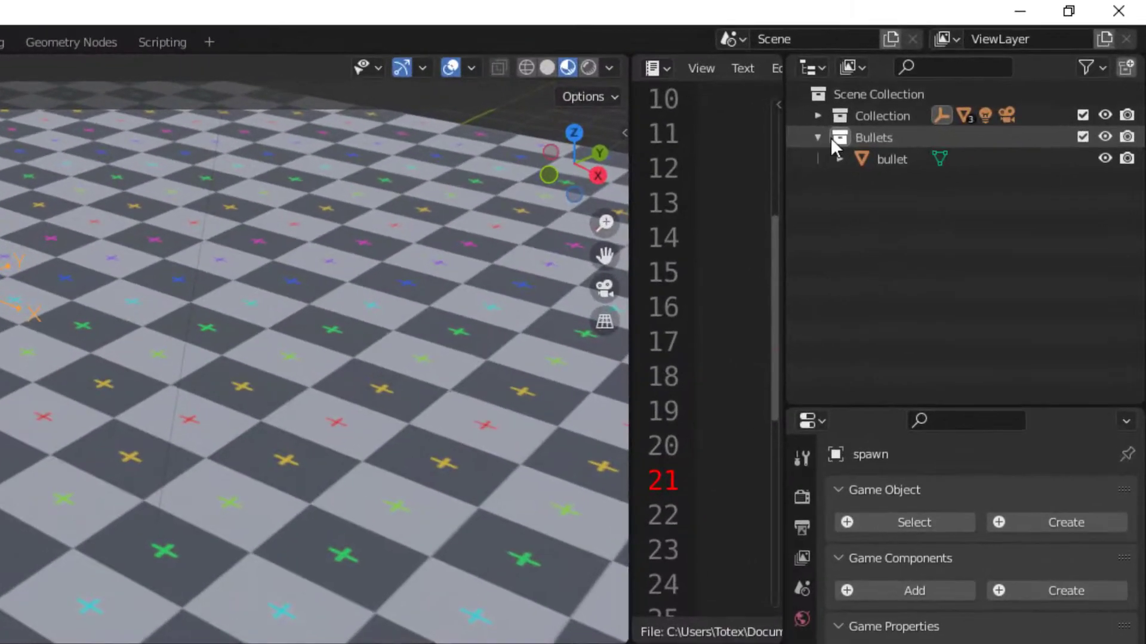
Hide everything inside the Bullets collection using its Hide All Inside visibility option.
{"action": "left_click", "coordinate": [985, 78]}
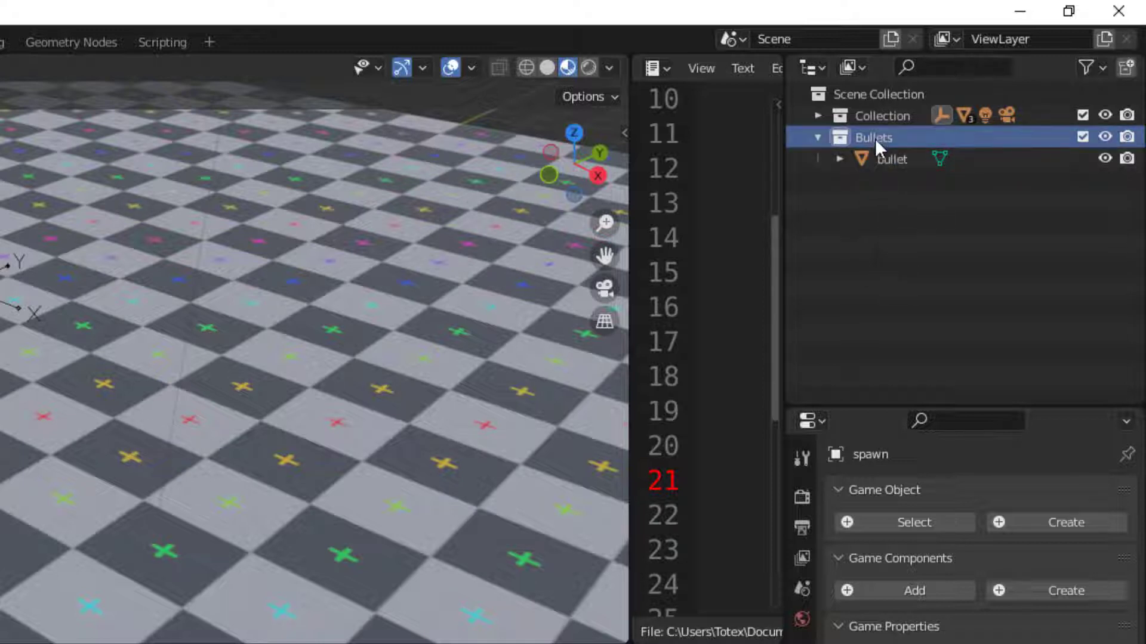
{"action": "right_click", "coordinate": [874, 140]}
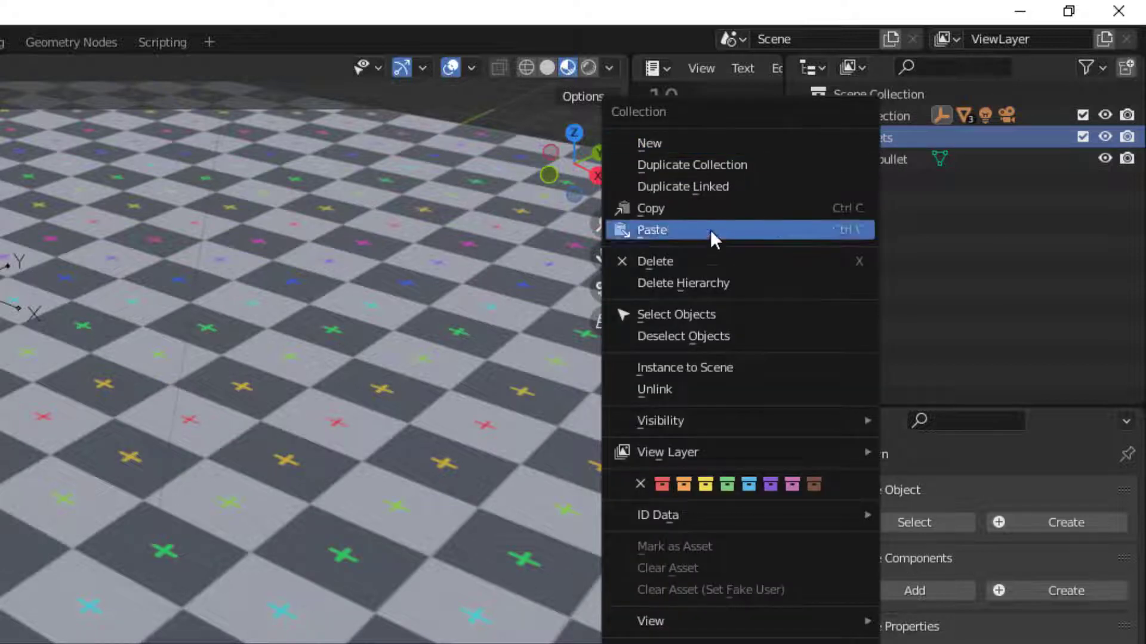
{"action": "mouse_move", "coordinate": [678, 417]}
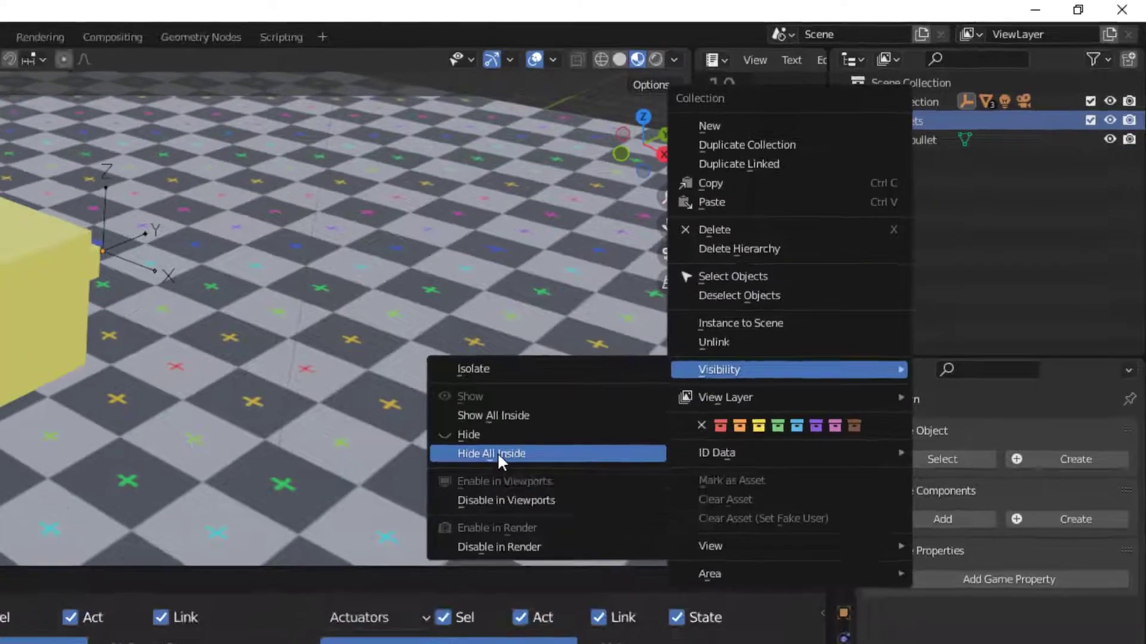
{"action": "left_click", "coordinate": [408, 516]}
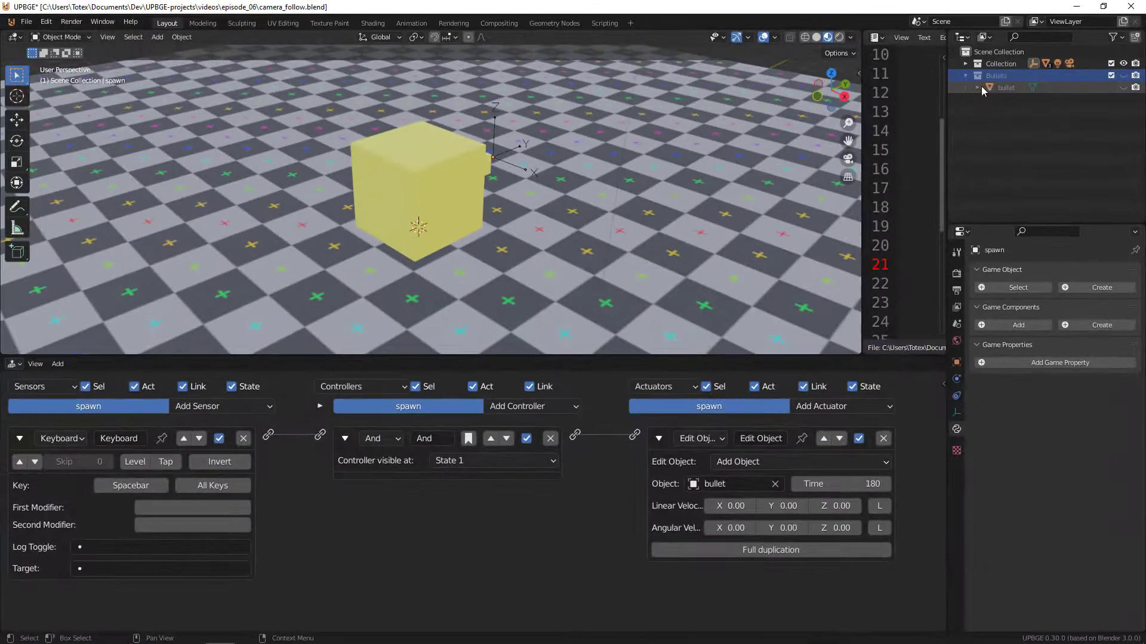
Inspect the tank and spawn empty in wireframe shading, and return the viewport to Material Preview.
{"action": "left_click", "coordinate": [805, 37]}
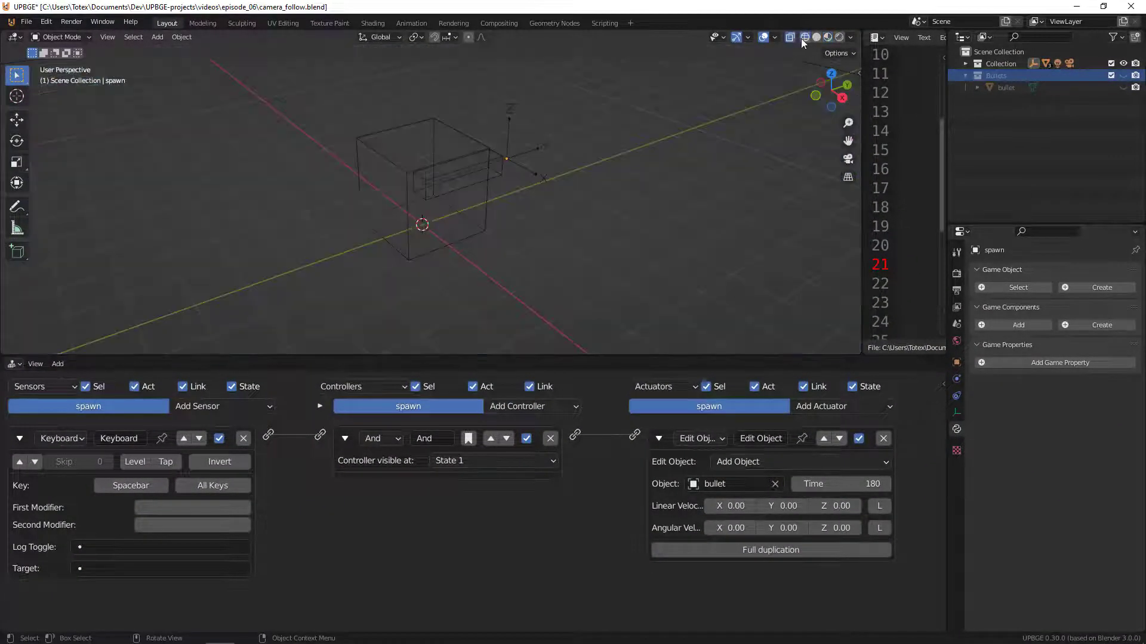
{"action": "scroll", "coordinate": [365, 197], "scroll_direction": "up", "scroll_amount": 2}
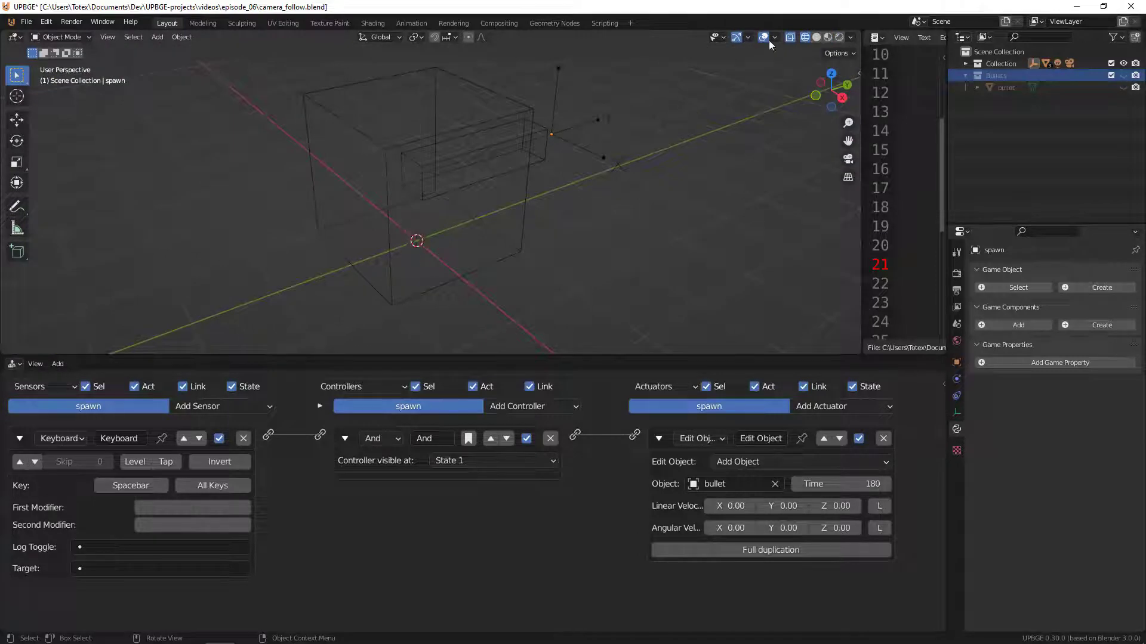
{"action": "left_click", "coordinate": [828, 37]}
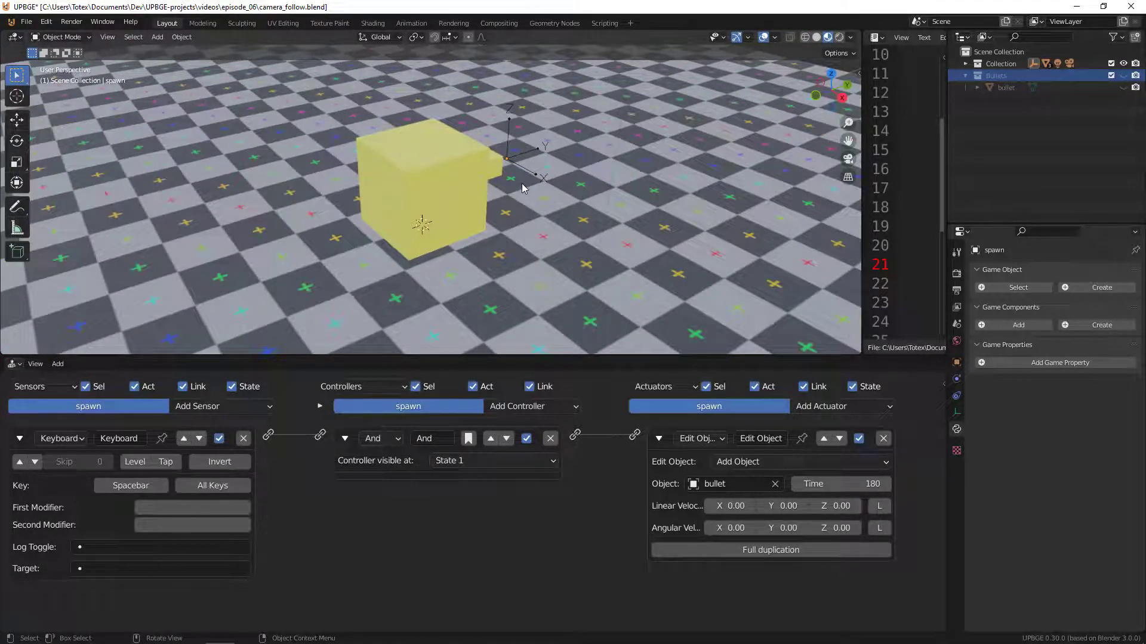
Run the game and test bullet spawning by repeatedly firing while driving the tank and turning its turret, and stop the game.
{"action": "key", "text": "p"}
{"action": "key", "text": "space"}
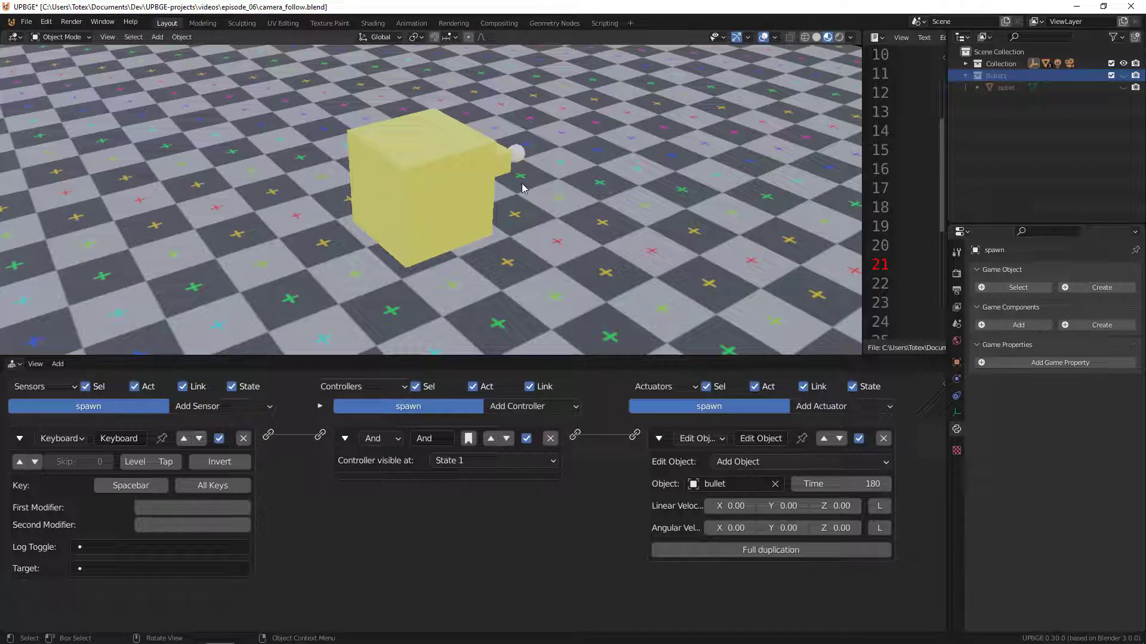
{"action": "key", "text": "space"}
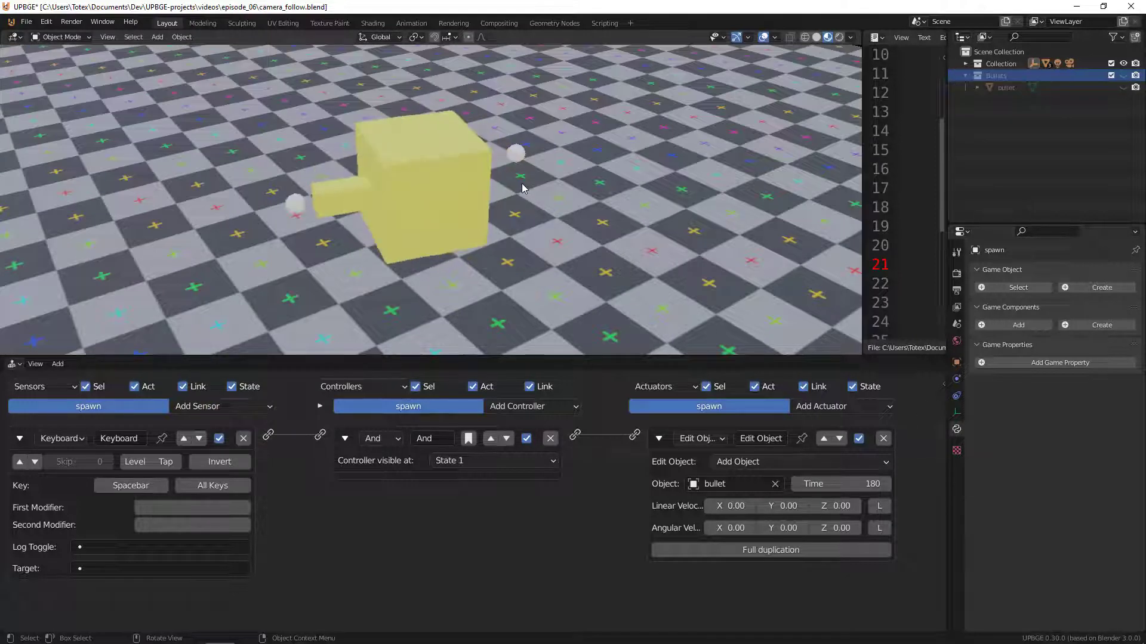
{"action": "key", "text": "a"}
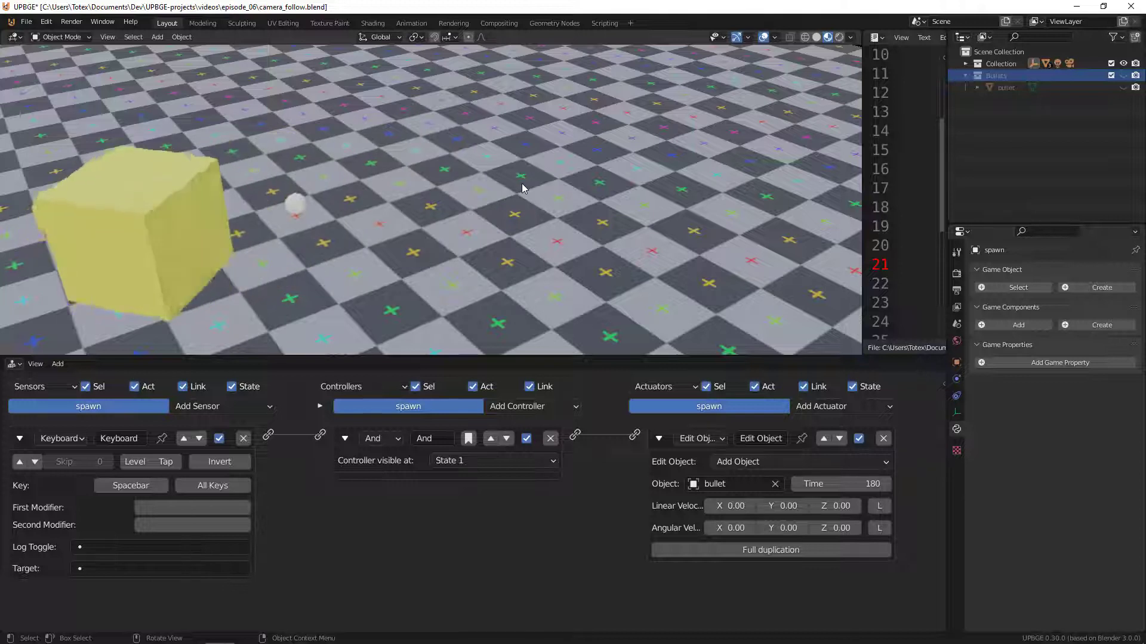
{"action": "key", "text": "space"}
{"action": "key", "text": "d"}
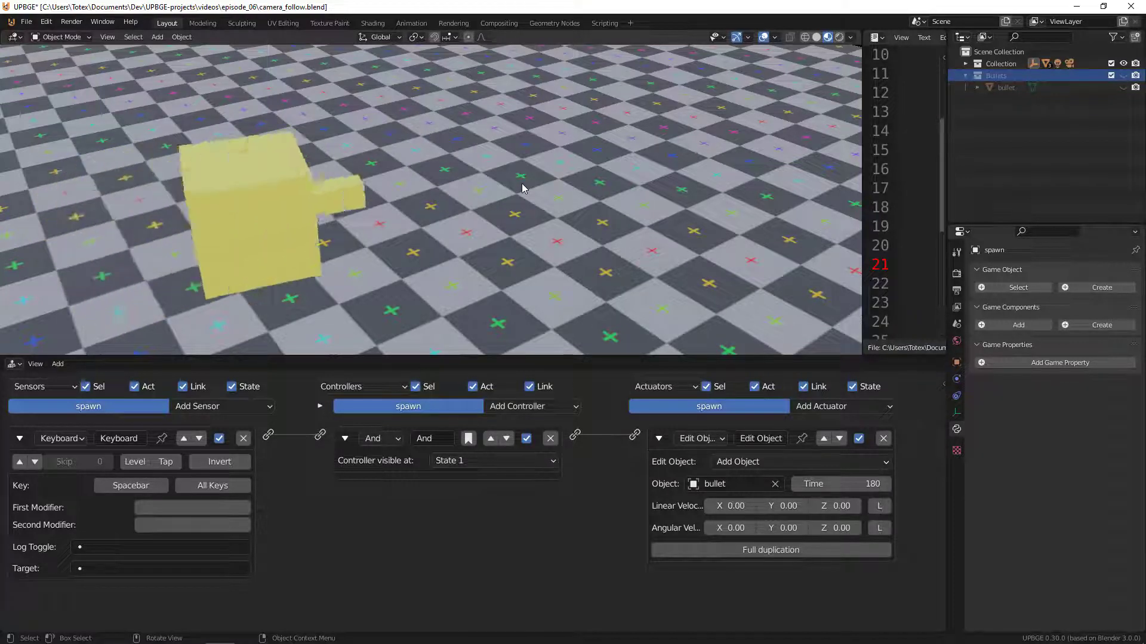
{"action": "key", "text": "s"}
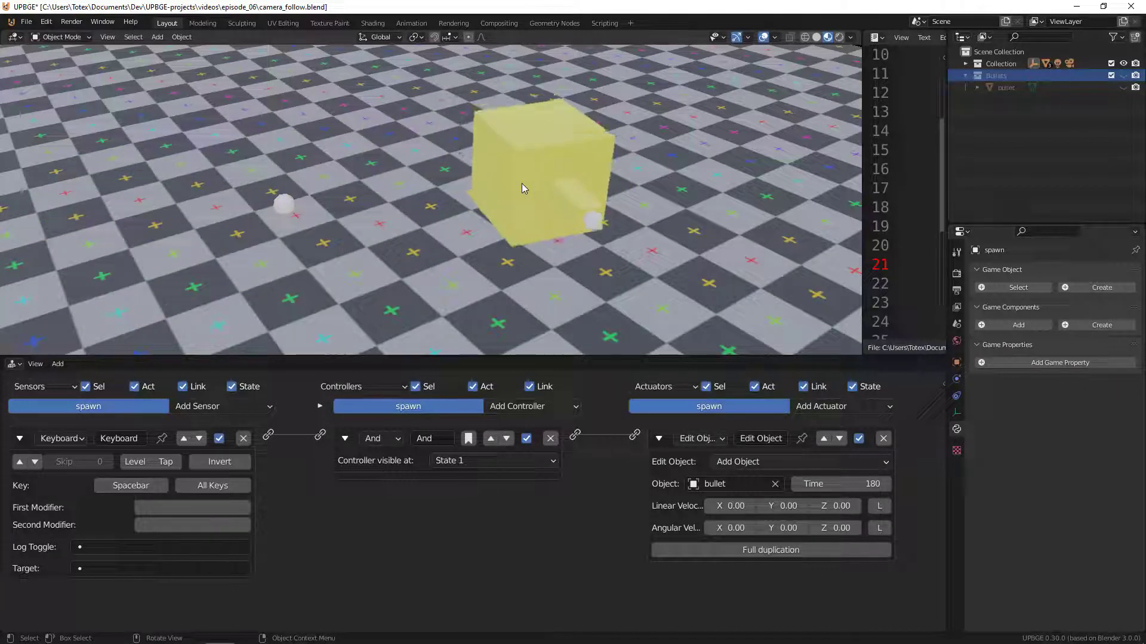
{"action": "key", "text": "space"}
{"action": "key", "text": "a"}
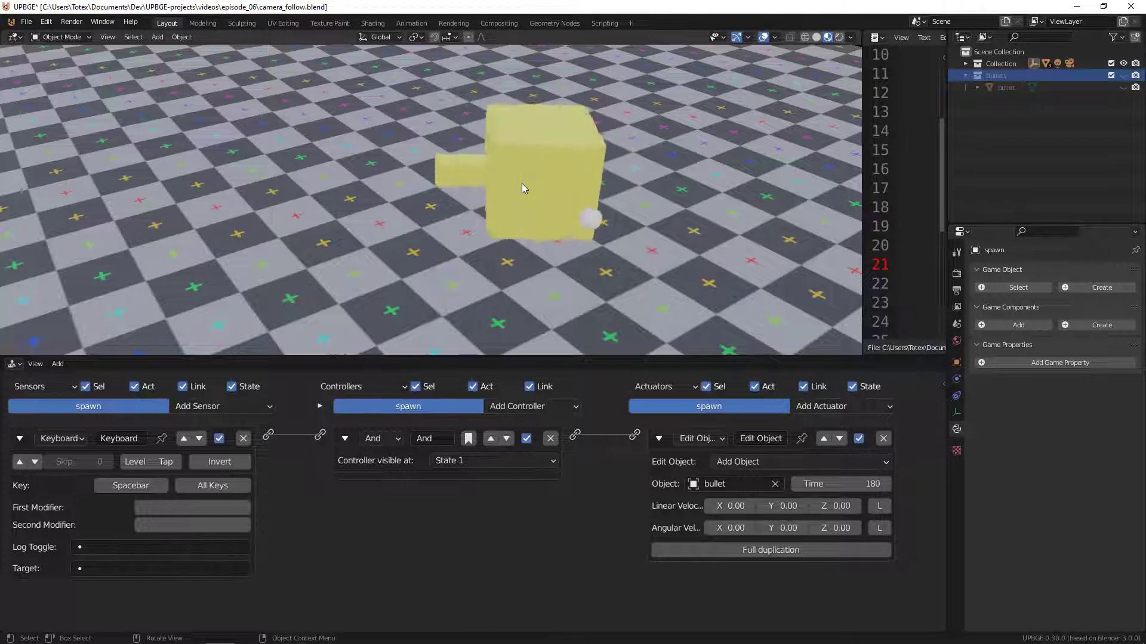
{"action": "key", "text": "space"}
{"action": "key", "text": "w"}
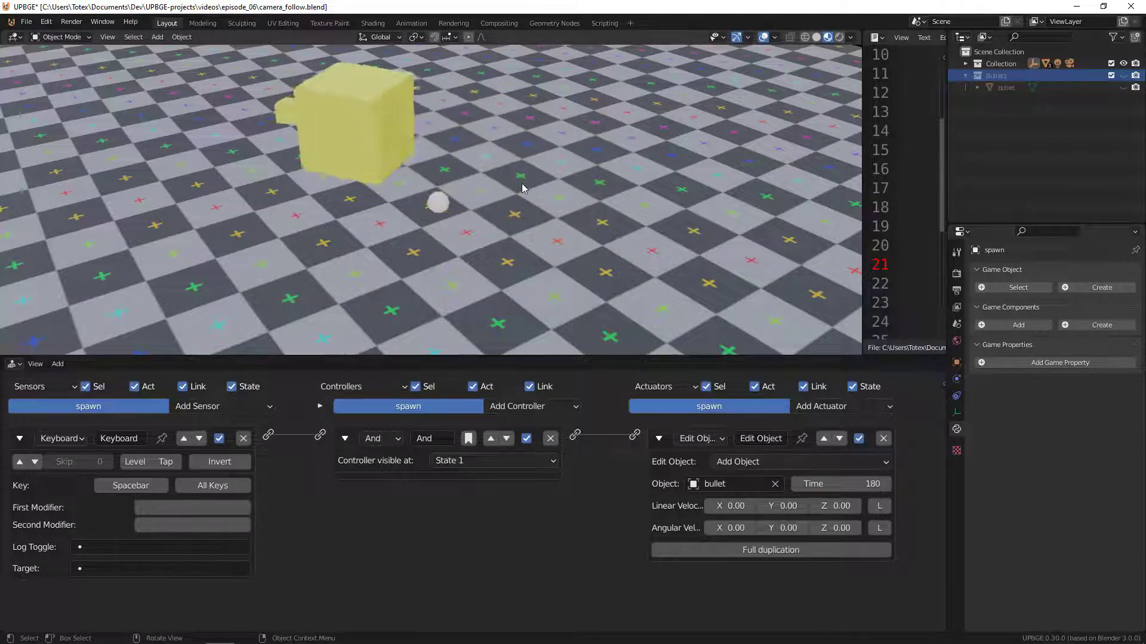
{"action": "key", "text": "s"}
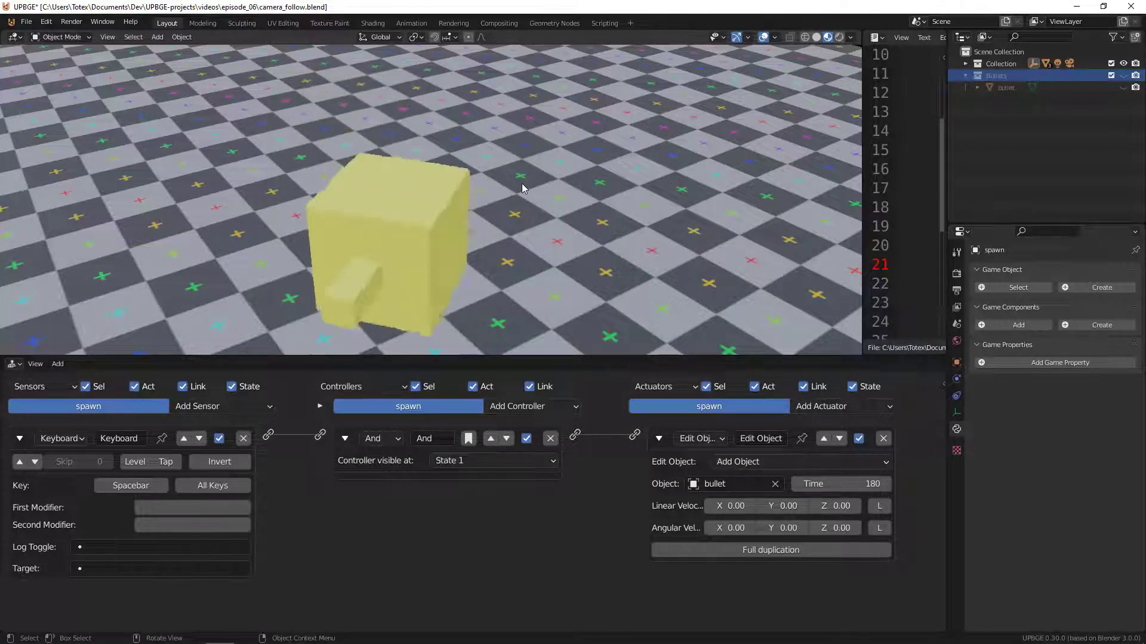
{"action": "key", "text": "d"}
{"action": "key", "text": "space"}
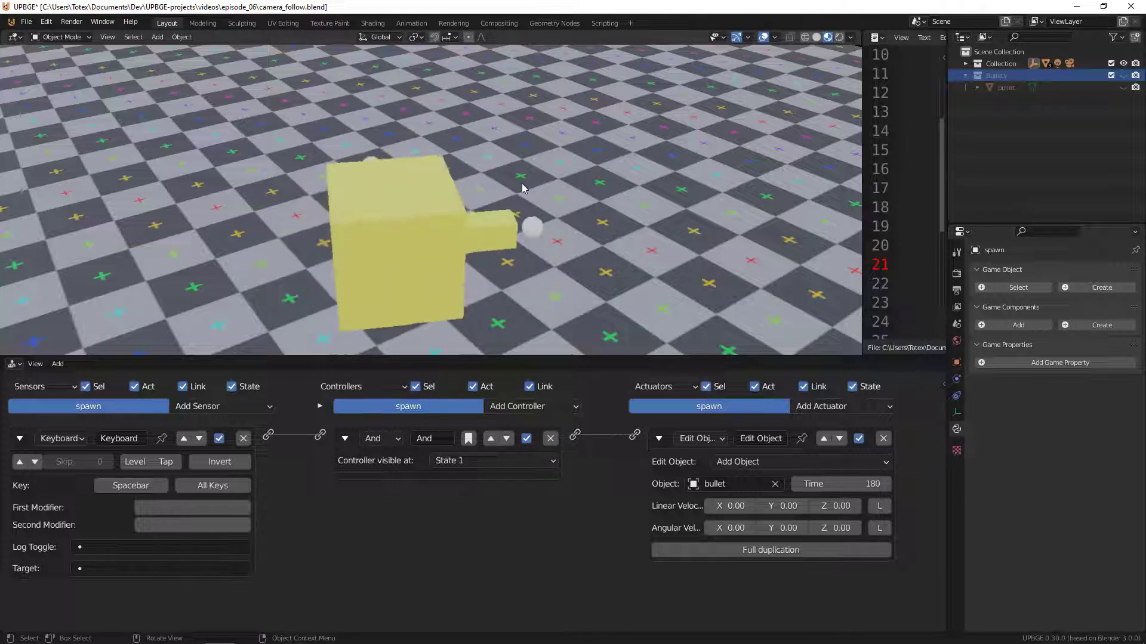
{"action": "key", "text": "w"}
{"action": "key", "text": "a"}
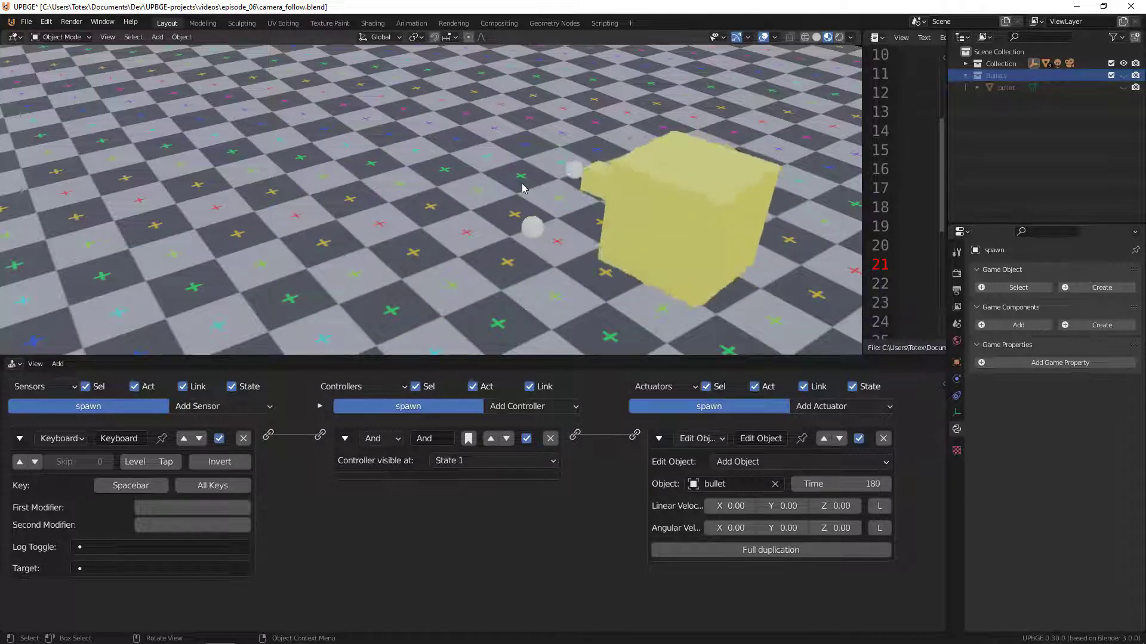
{"action": "key", "text": "w"}
{"action": "key", "text": "d"}
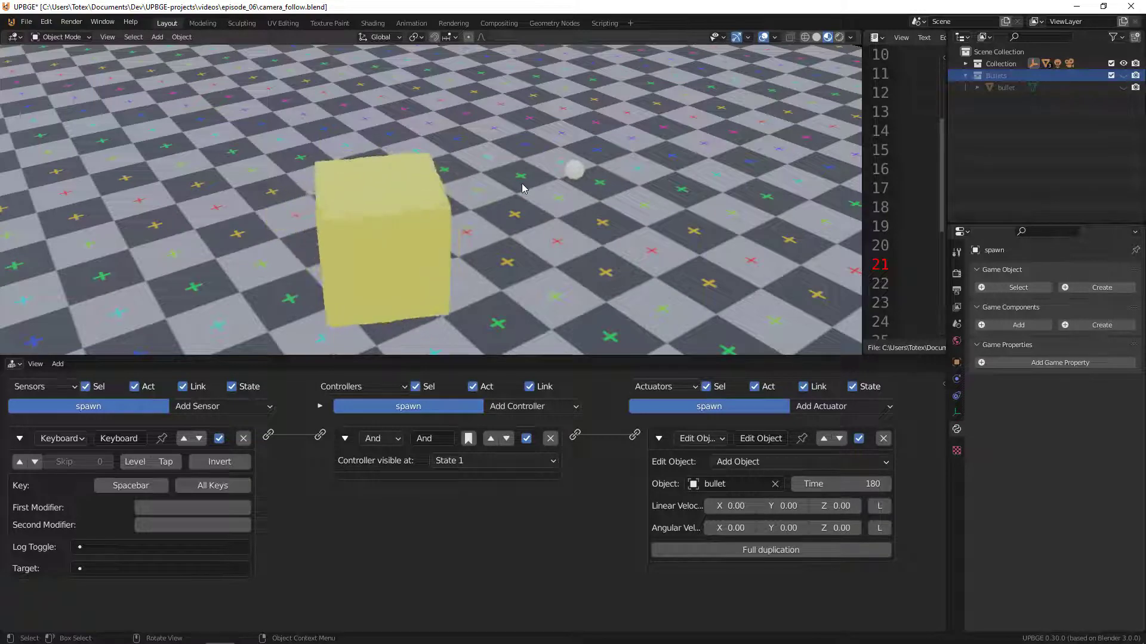
{"action": "key", "text": "space"}
{"action": "key", "text": "a"}
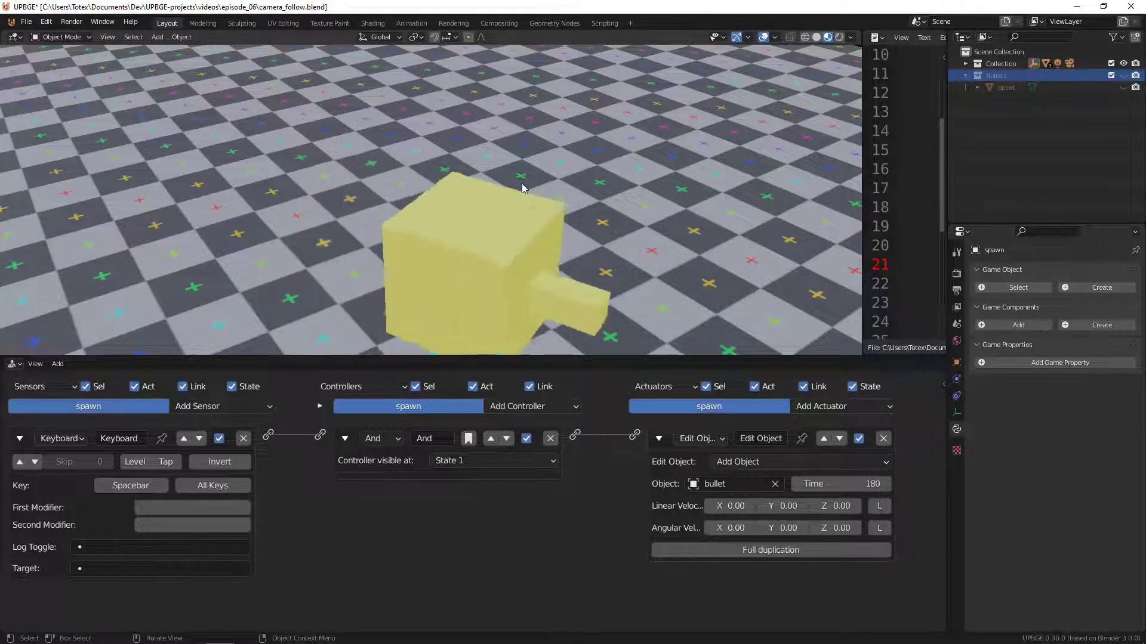
{"action": "key", "text": "w"}
{"action": "key", "text": "s"}
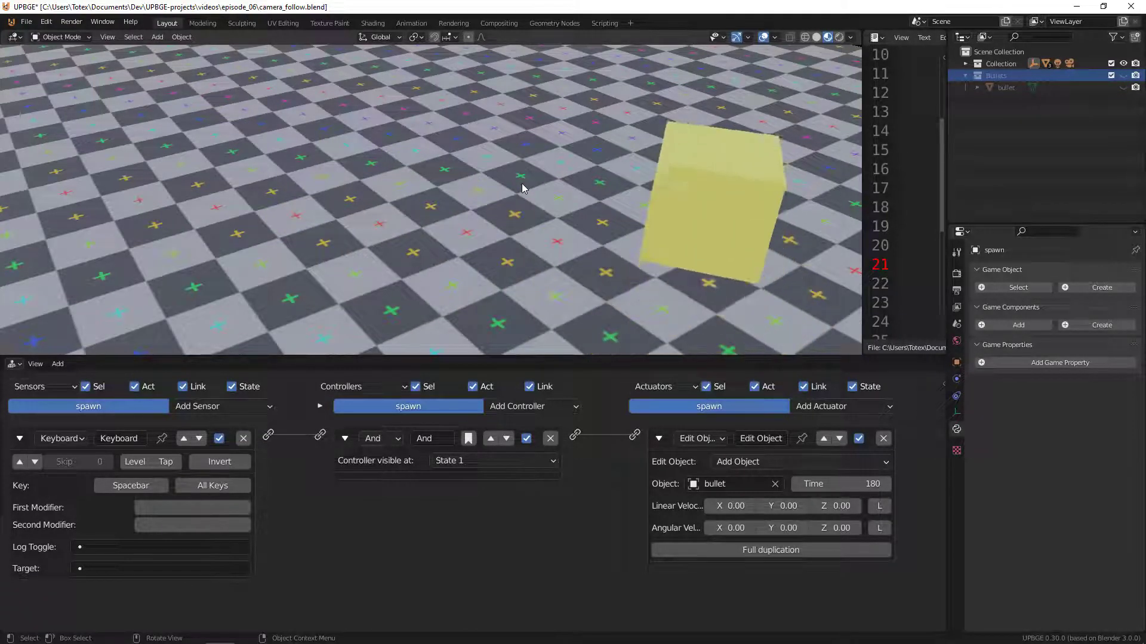
{"action": "key", "text": "space"}
{"action": "key", "text": "d"}
{"action": "key", "text": "w"}
{"action": "key", "text": "space"}
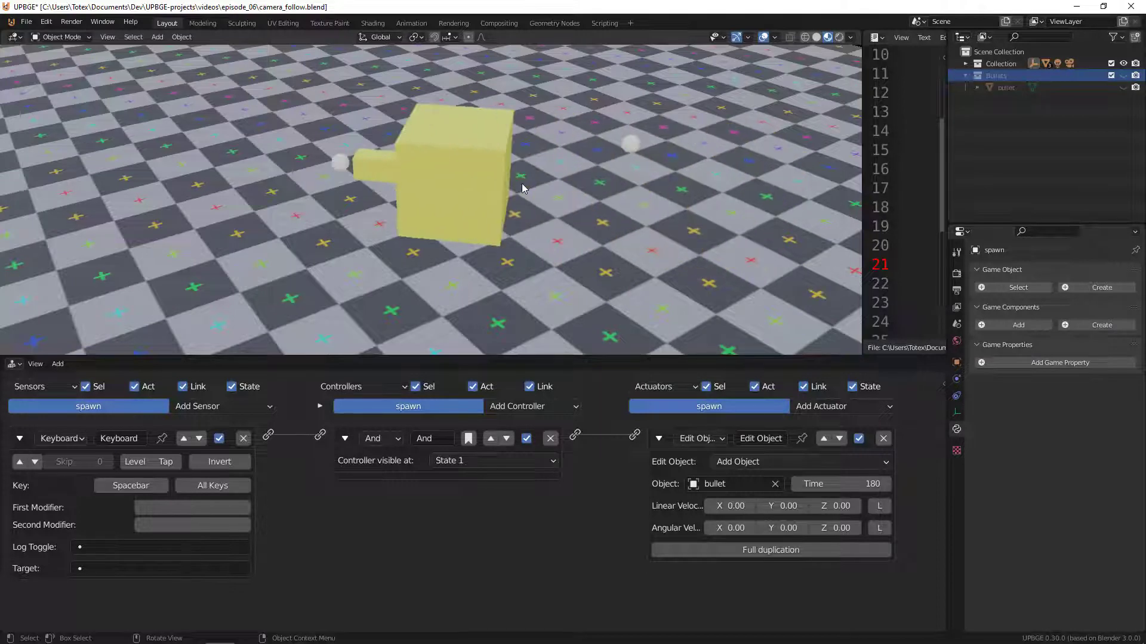
{"action": "key", "text": "space"}
{"action": "key", "text": "a"}
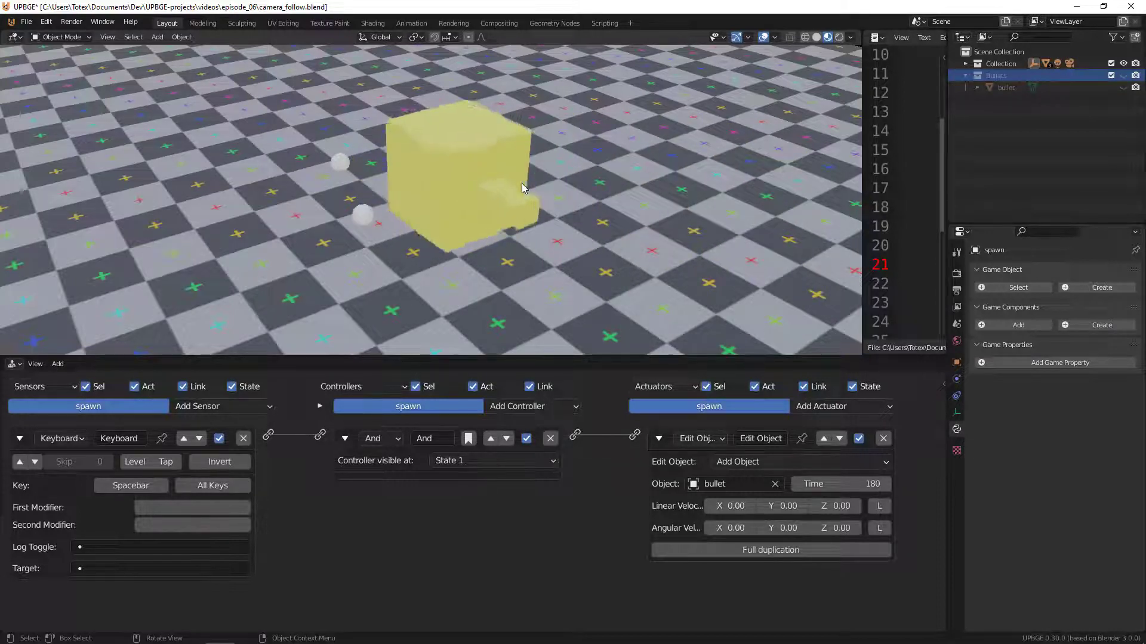
{"action": "key", "text": "space"}
{"action": "key", "text": "w"}
{"action": "key", "text": "d"}
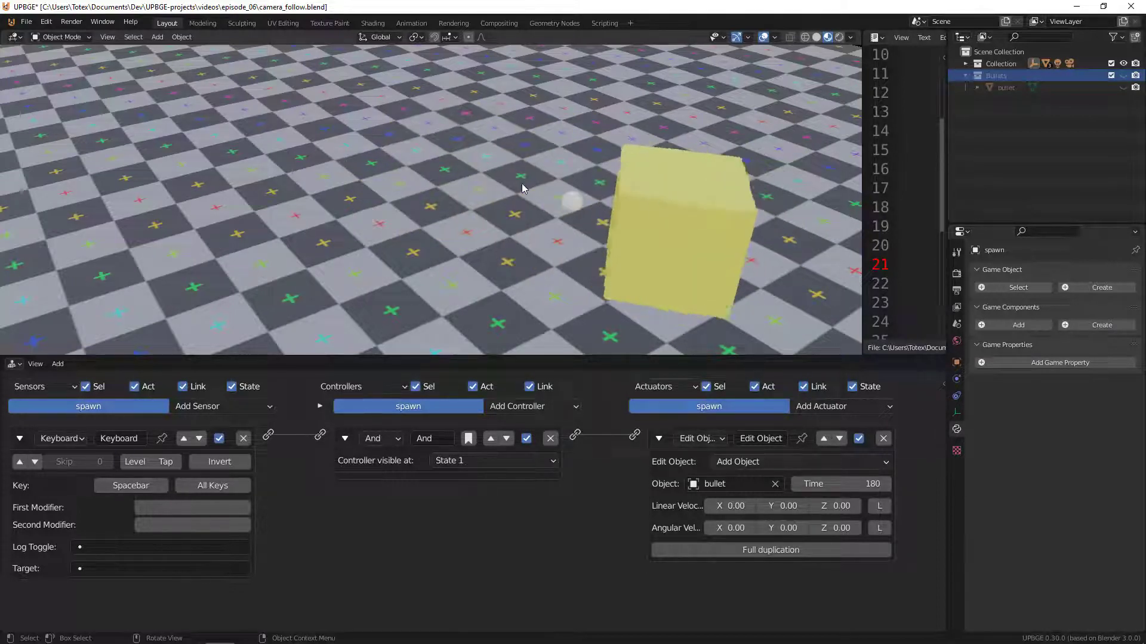
{"action": "key", "text": "space"}
{"action": "key", "text": "w"}
{"action": "key", "text": "a"}
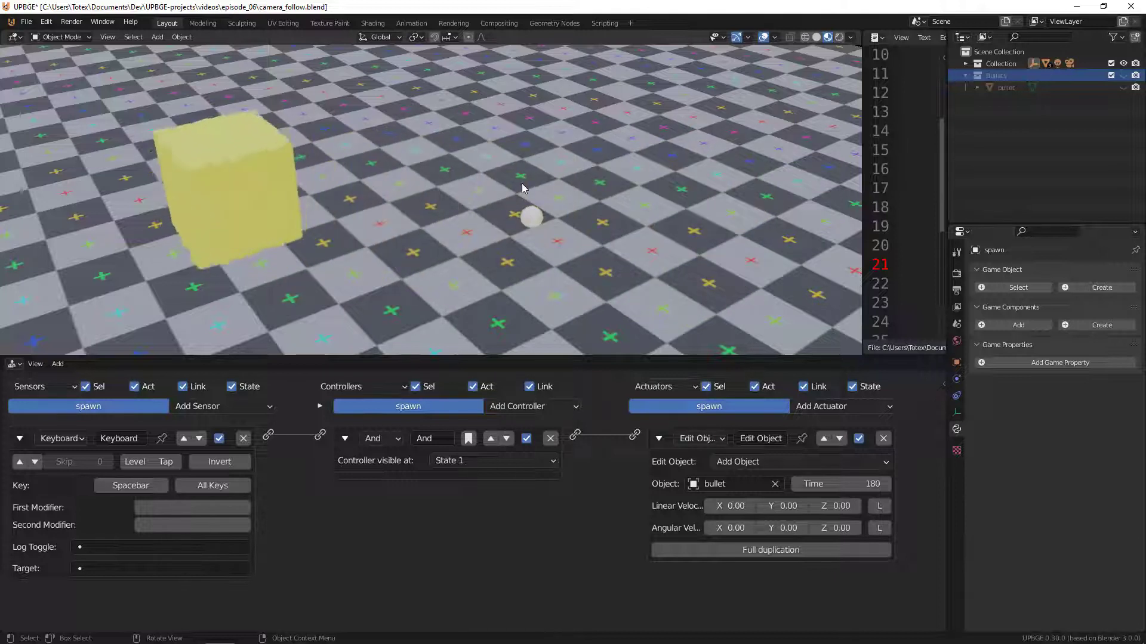
{"action": "key", "text": "space"}
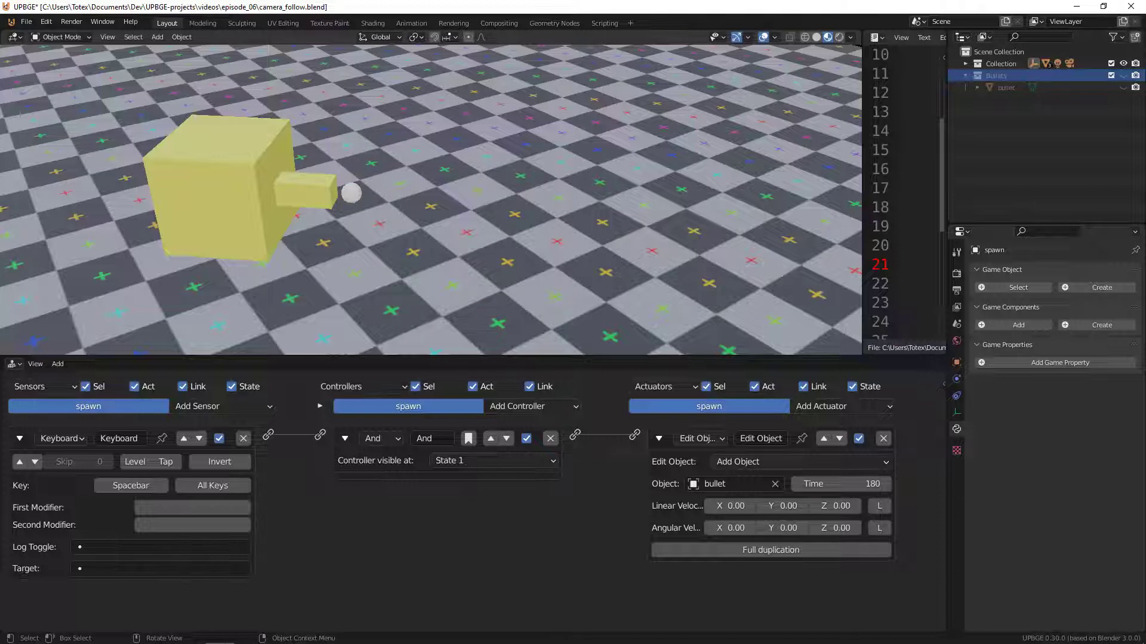
{"action": "key", "text": "Escape"}
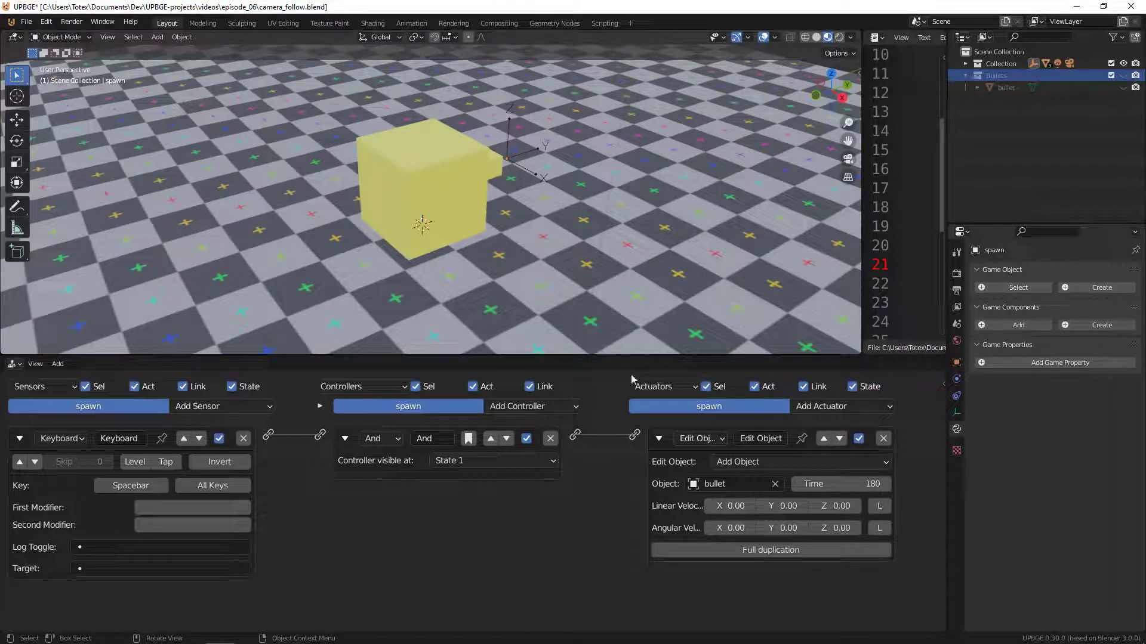
Set the Edit Object actuator's Time to 60*5, extending the spawned bullet's lifetime to 300.
{"action": "left_click", "coordinate": [815, 484]}
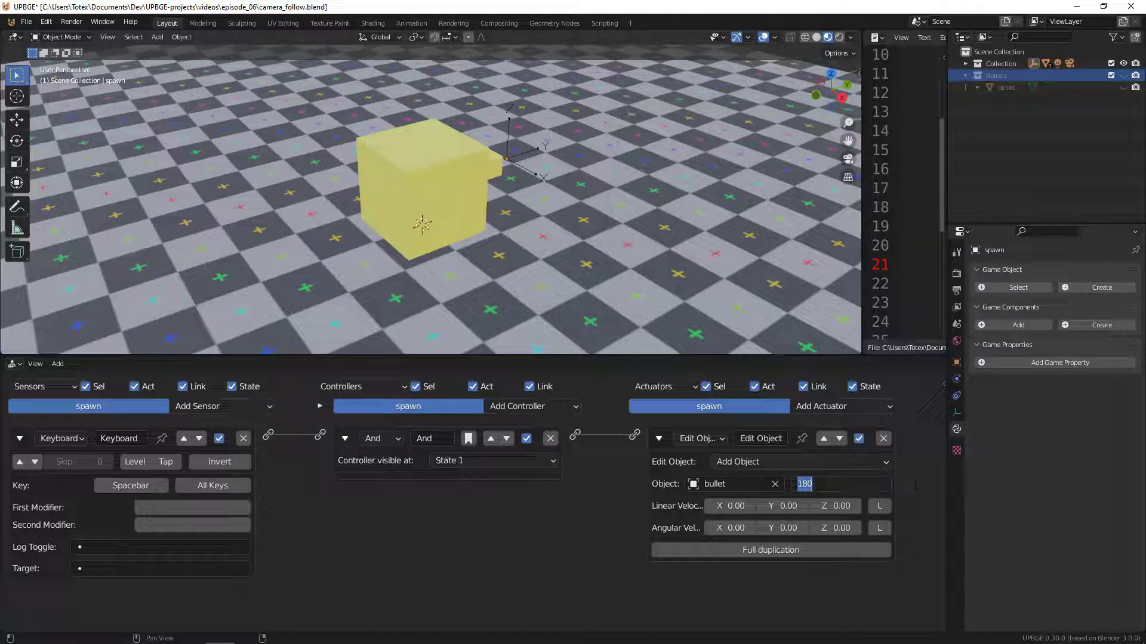
{"action": "type", "text": "60*5"}
{"action": "key", "text": "Return"}
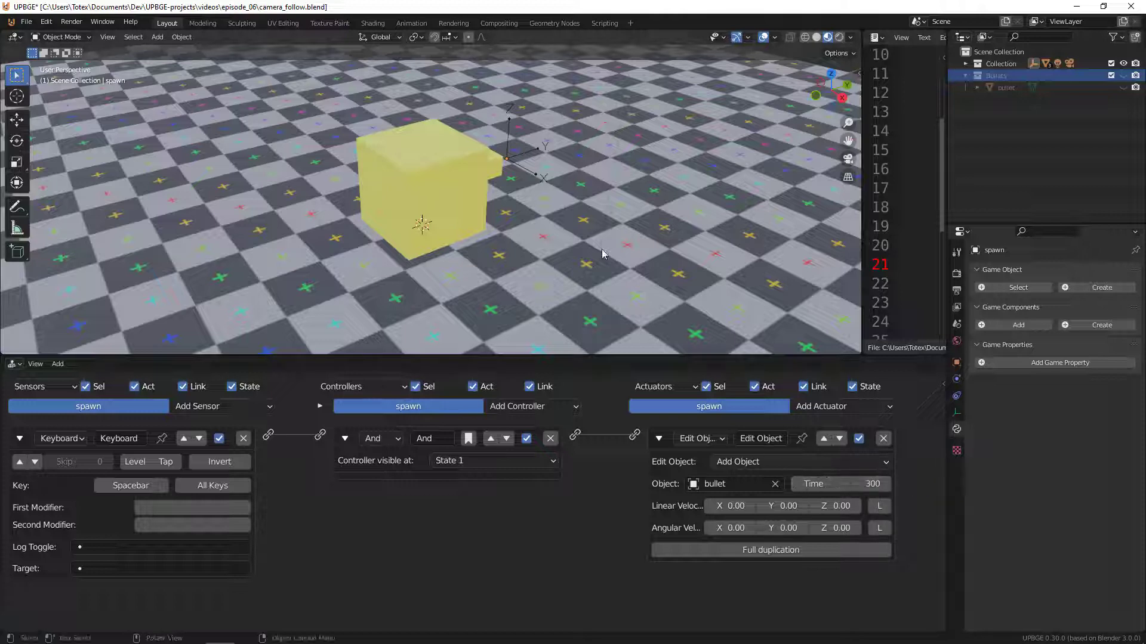
Run the game and fire bullets at several positions while driving and turning the tank to check their 300-frame lifetime, and stop it.
{"action": "key", "text": "p"}
{"action": "key", "text": "space"}
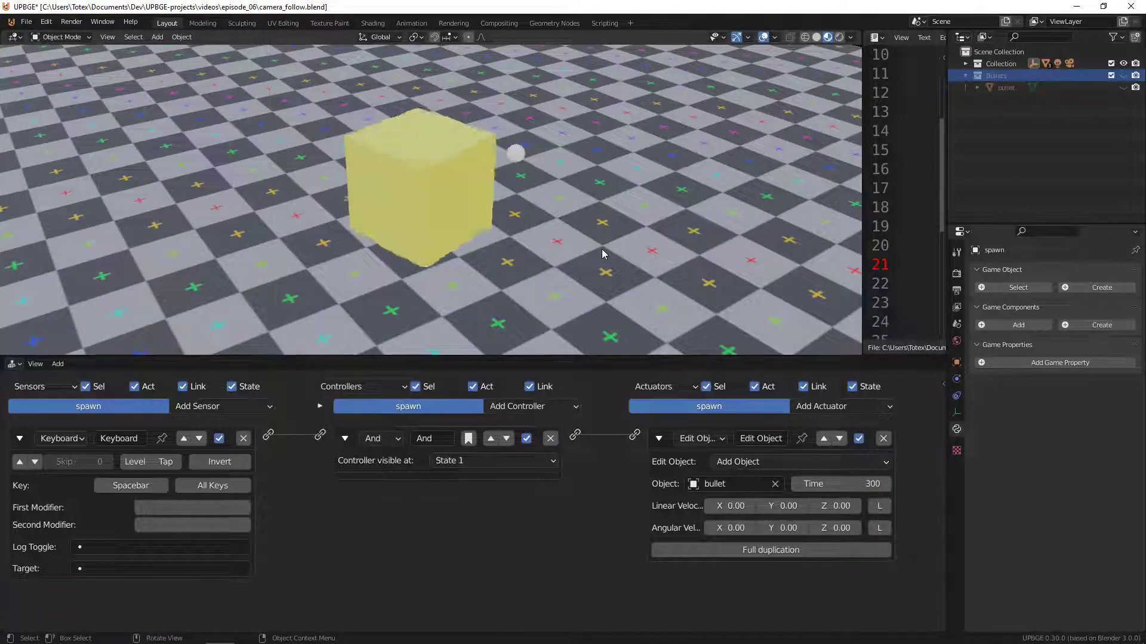
{"action": "key", "text": "space"}
{"action": "key", "text": "a"}
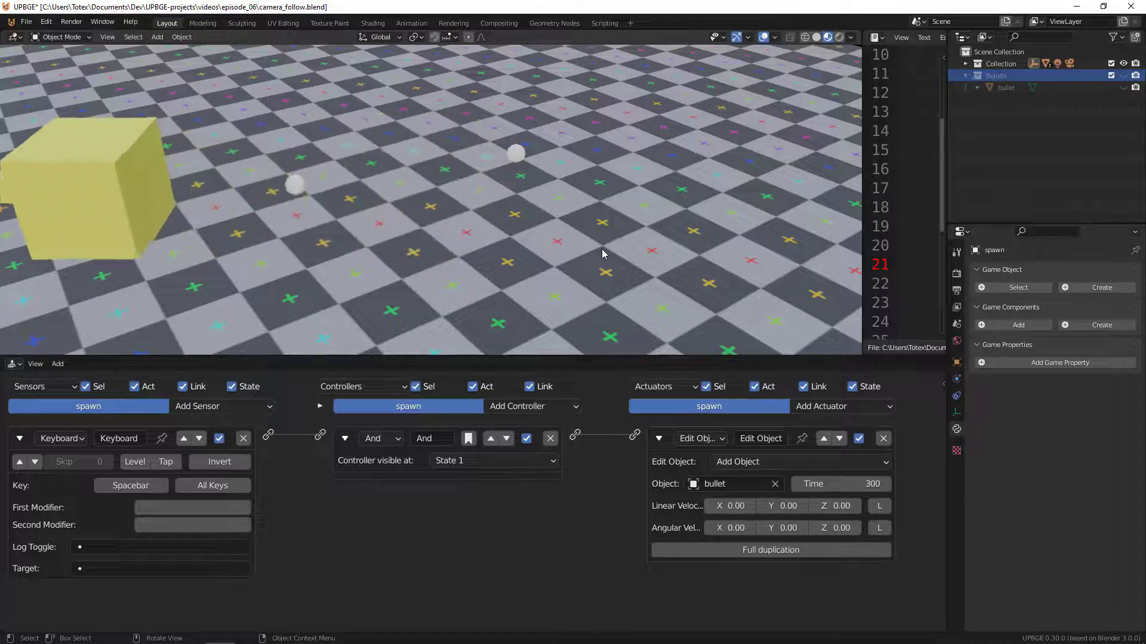
{"action": "key", "text": "space"}
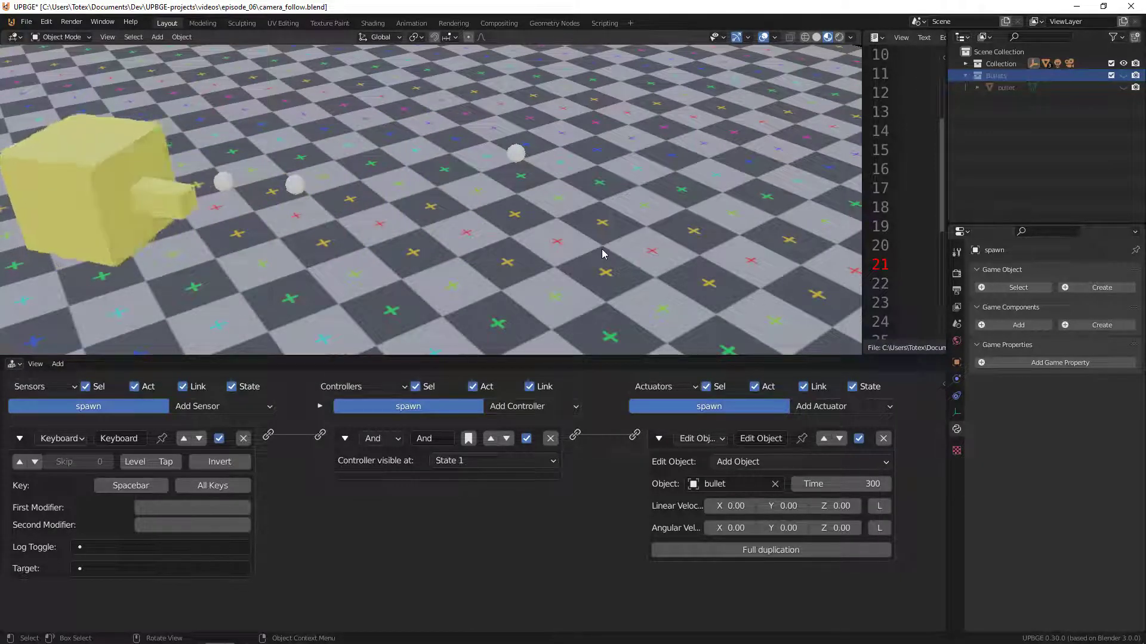
{"action": "key", "text": "s"}
{"action": "key", "text": "w"}
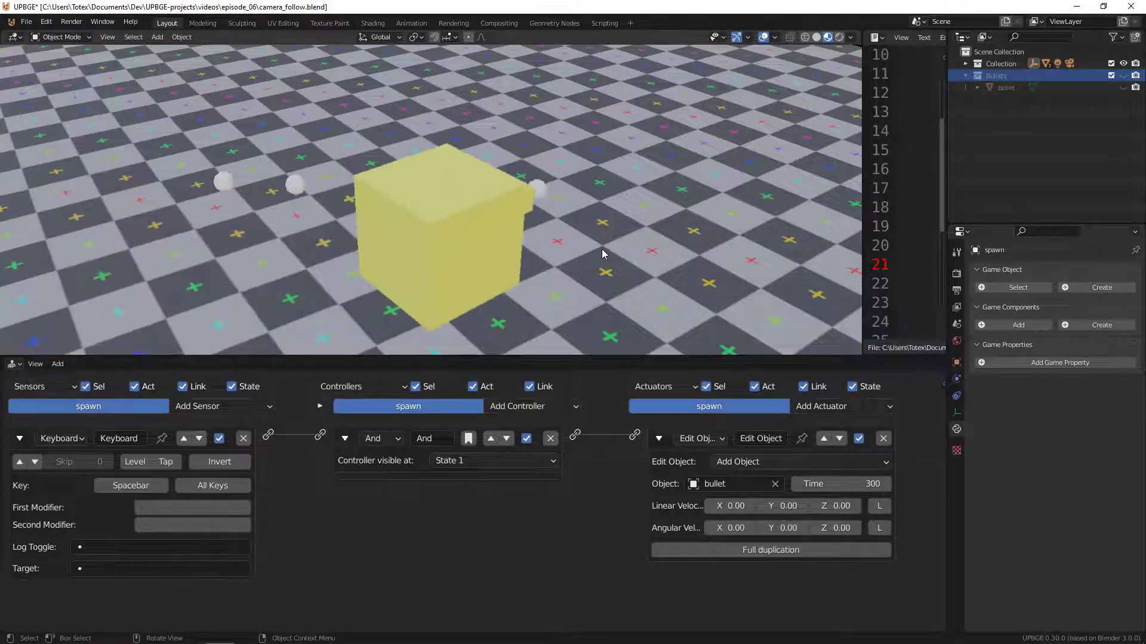
{"action": "key", "text": "d"}
{"action": "key", "text": "space"}
{"action": "key", "text": "a"}
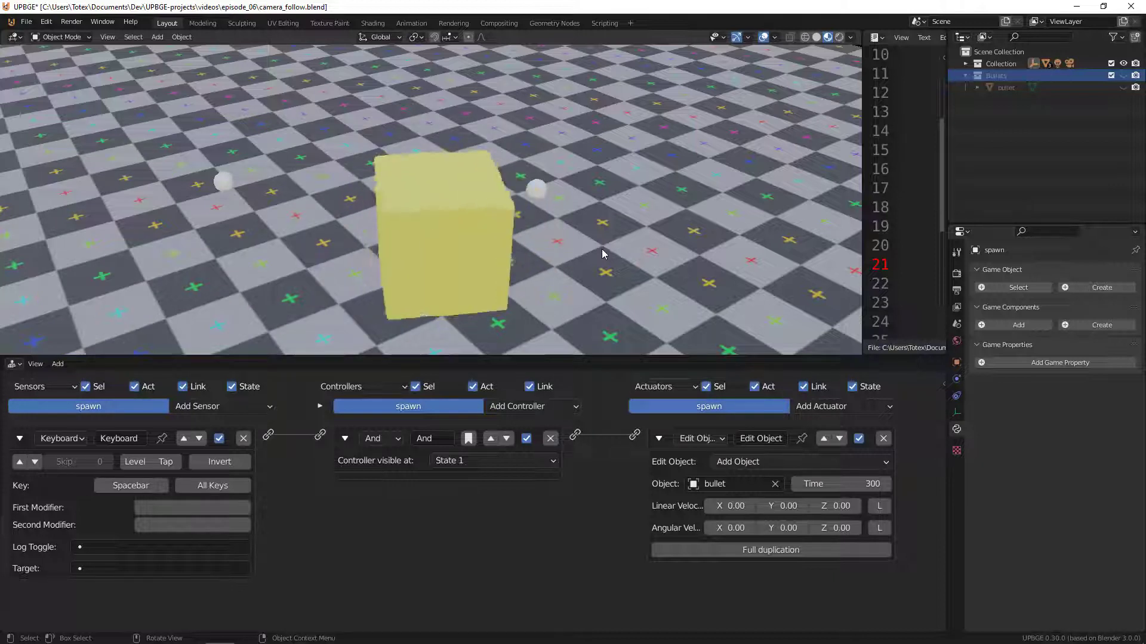
{"action": "key", "text": "w"}
{"action": "key", "text": "d"}
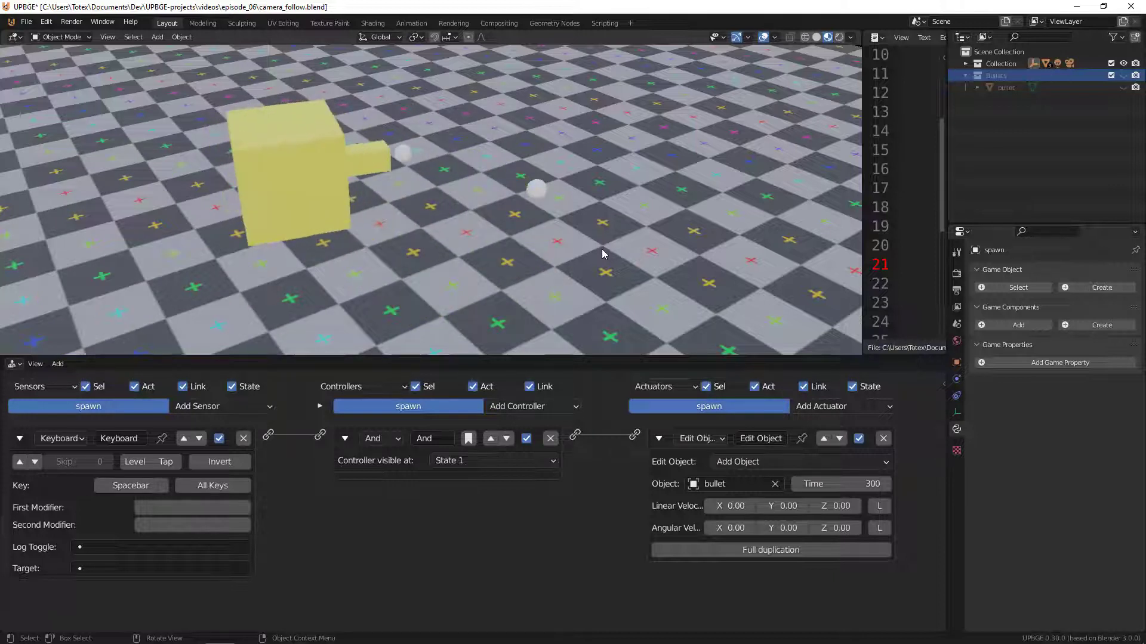
{"action": "key", "text": "space"}
{"action": "key", "text": "space"}
{"action": "key", "text": "d"}
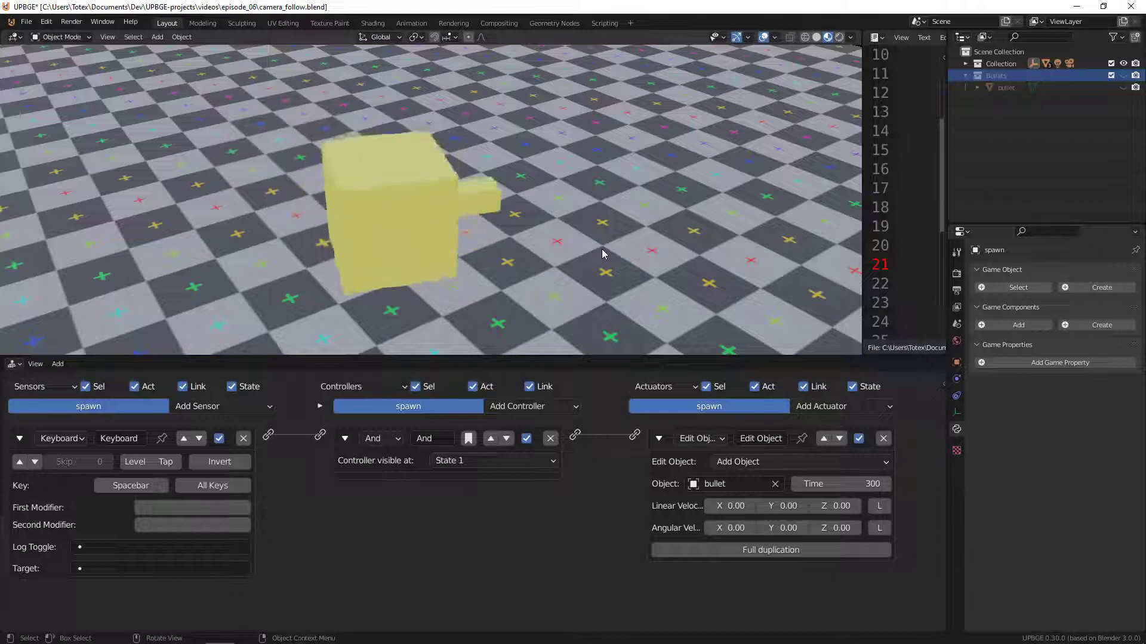
{"action": "key", "text": "space"}
{"action": "key", "text": "space"}
{"action": "key", "text": "space"}
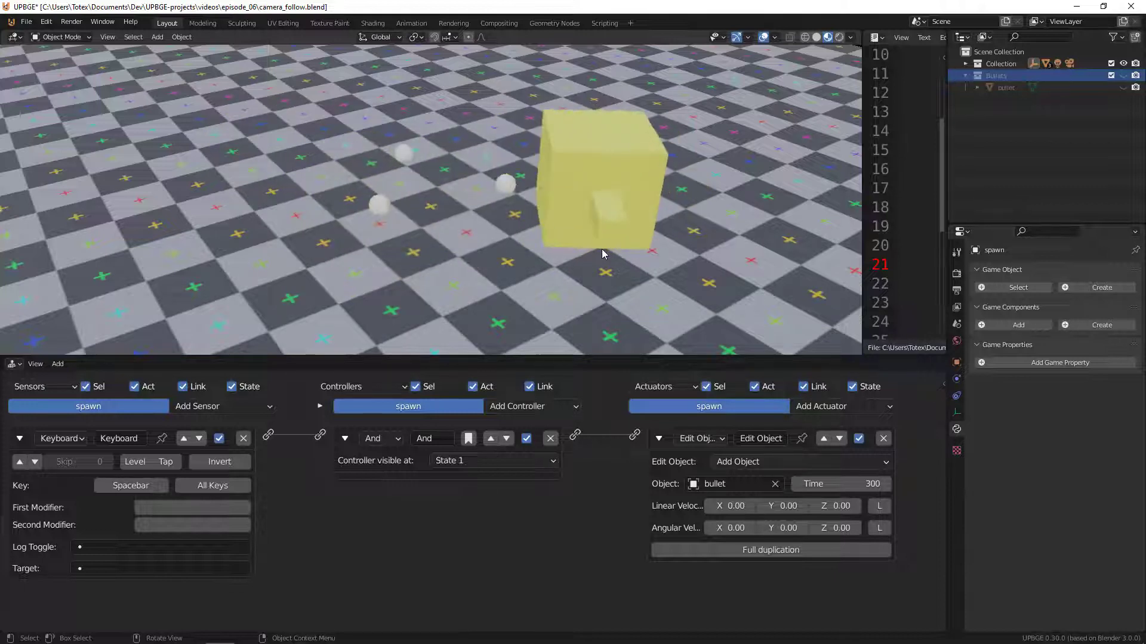
{"action": "key", "text": "Escape"}
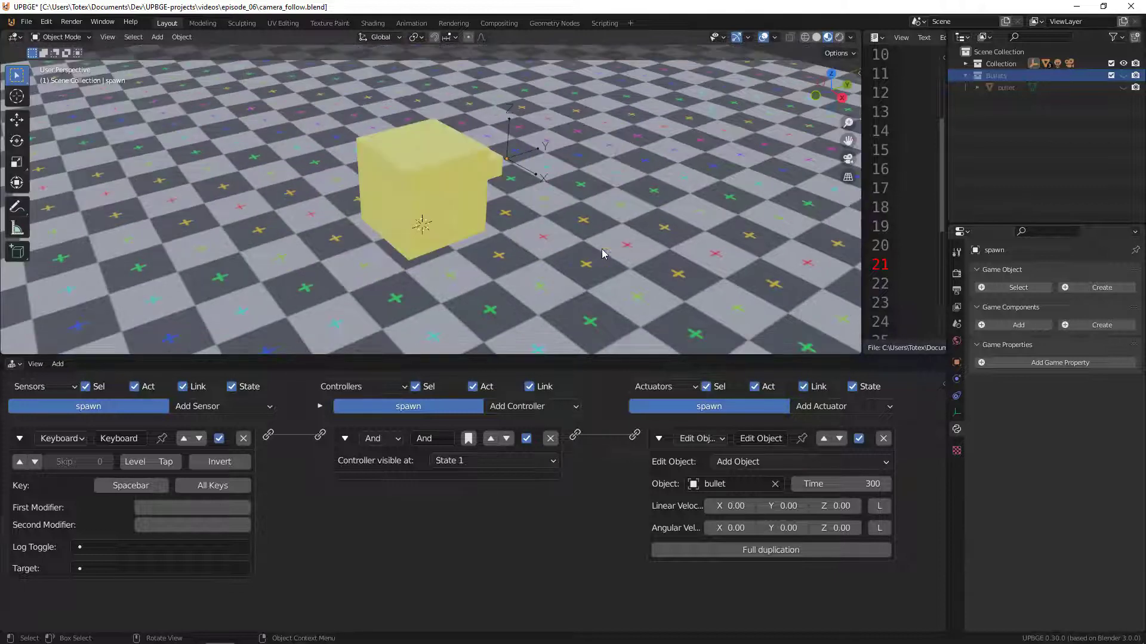
Add an Always sensor and a Motion actuator to the bullet object in the Bullets collection.
{"action": "left_click", "coordinate": [1005, 89]}
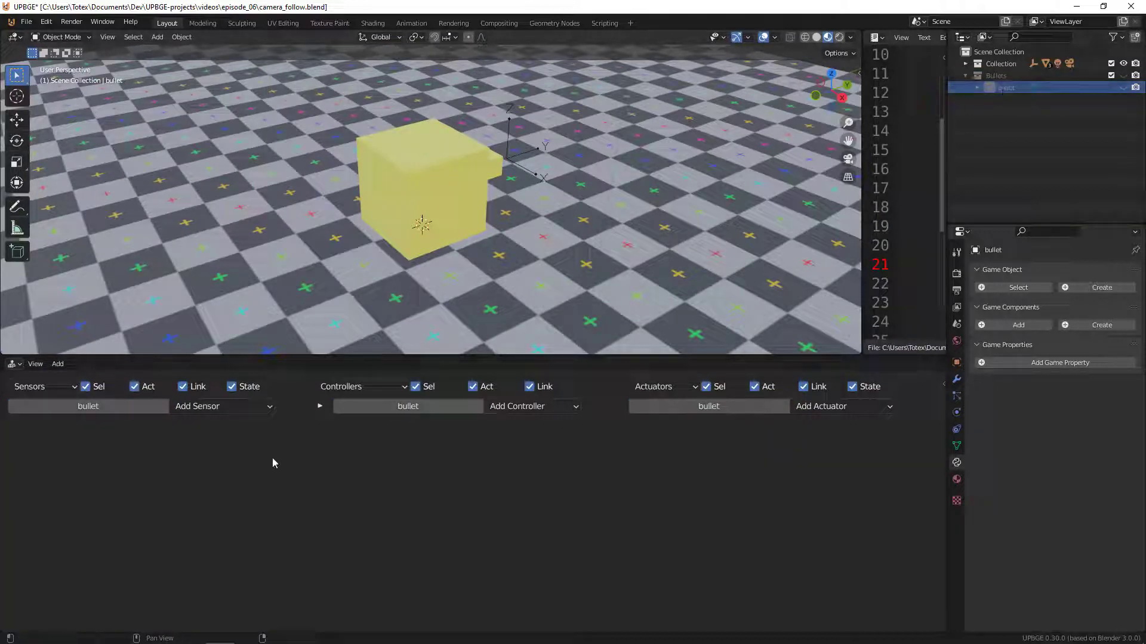
{"action": "left_click", "coordinate": [270, 407]}
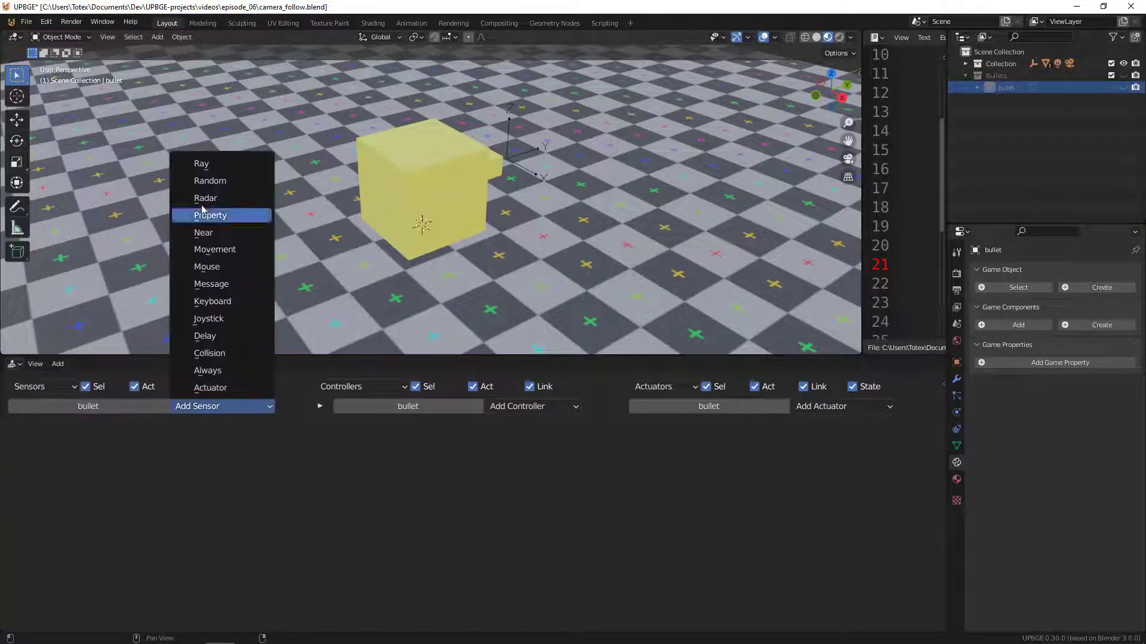
{"action": "left_click", "coordinate": [209, 370]}
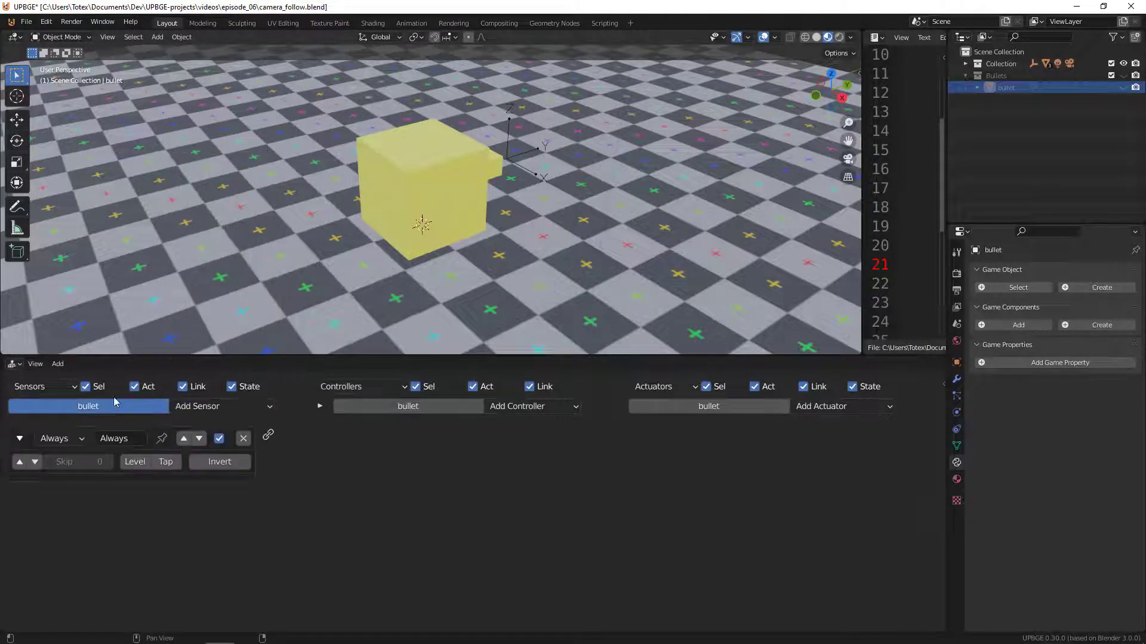
{"action": "left_click", "coordinate": [835, 410]}
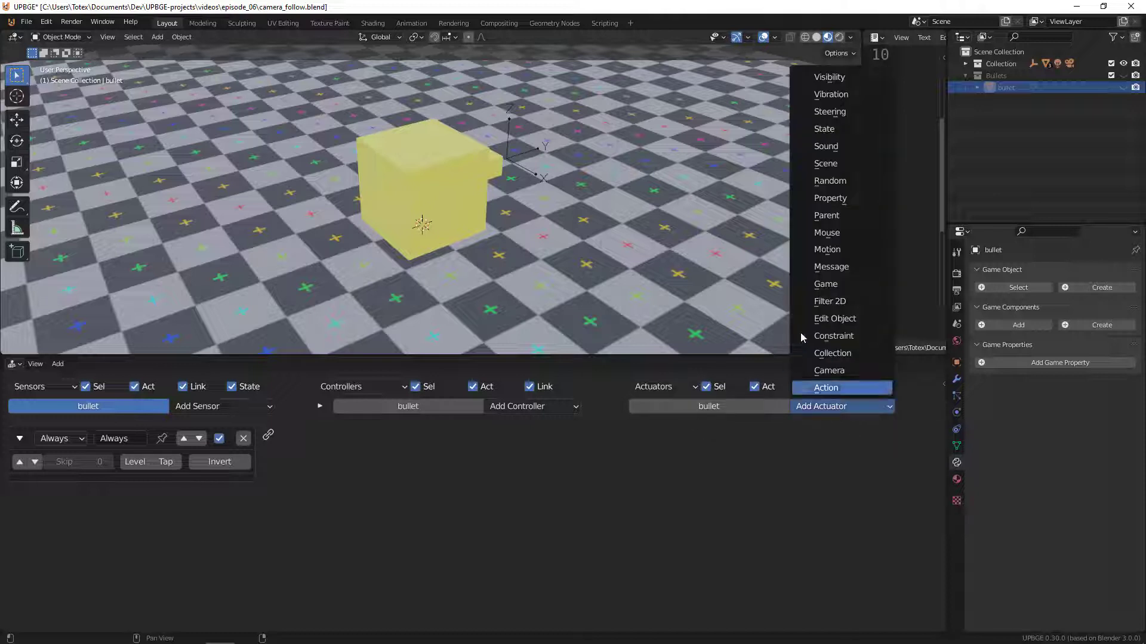
{"action": "left_click", "coordinate": [829, 249]}
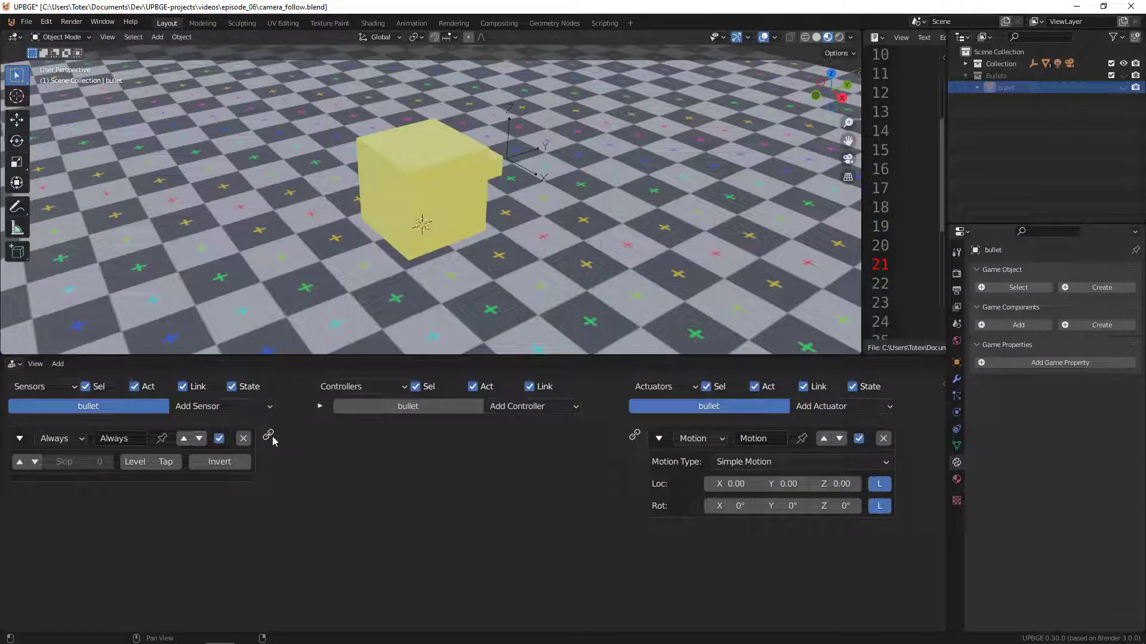
Add an And controller to the bullet and link the Always sensor through it to the Motion actuator.
{"action": "left_click_drag", "start_coordinate": [272, 438], "coordinate": [642, 445]}
{"action": "left_click_drag", "start_coordinate": [269, 436], "coordinate": [638, 438]}
{"action": "left_click_drag", "start_coordinate": [275, 439], "coordinate": [635, 435]}
{"action": "left_click", "coordinate": [570, 408]}
{"action": "left_click", "coordinate": [538, 424]}
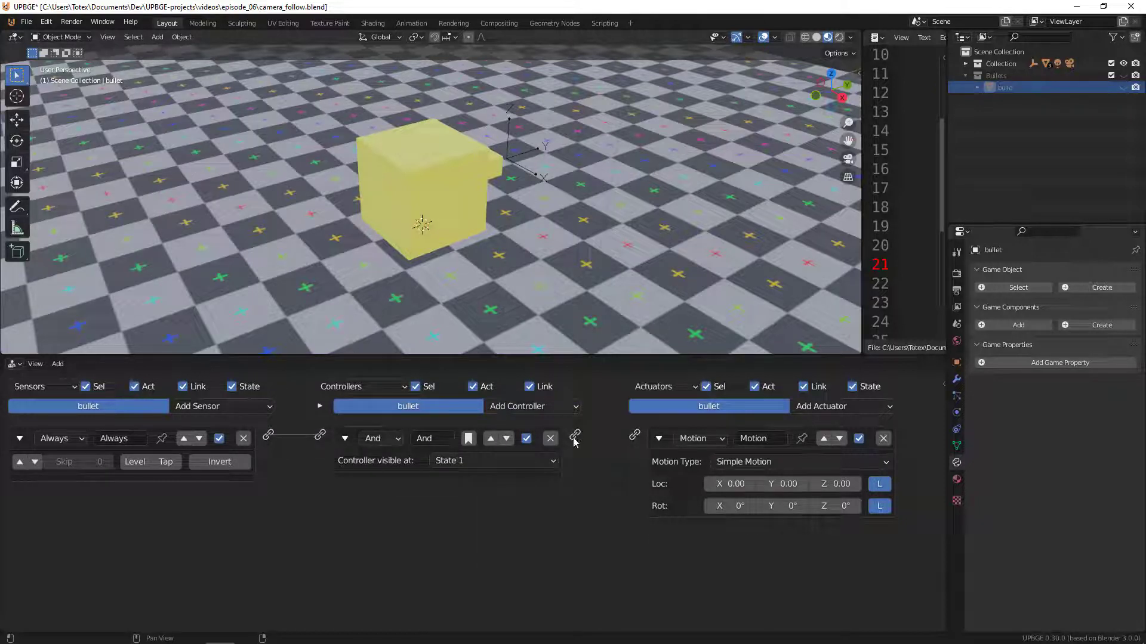
{"action": "left_click_drag", "start_coordinate": [617, 443], "coordinate": [647, 441]}
{"action": "scroll", "coordinate": [556, 510], "scroll_direction": "down", "scroll_amount": 1, "text": "ctrl"}
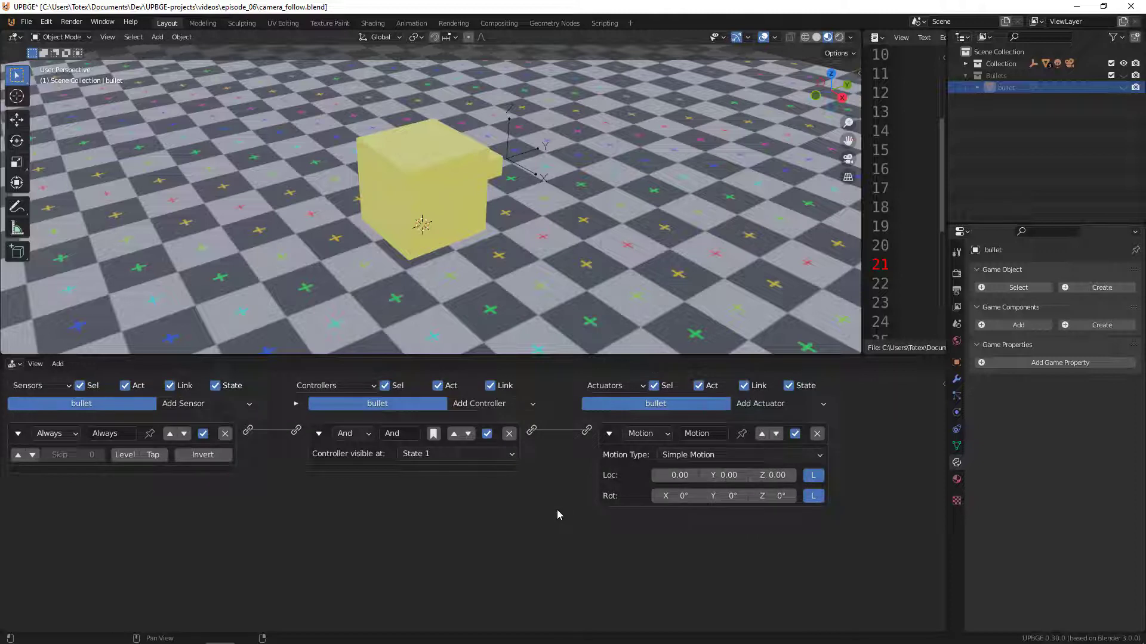
{"action": "scroll", "coordinate": [557, 510], "scroll_direction": "up", "scroll_amount": 1, "text": "ctrl"}
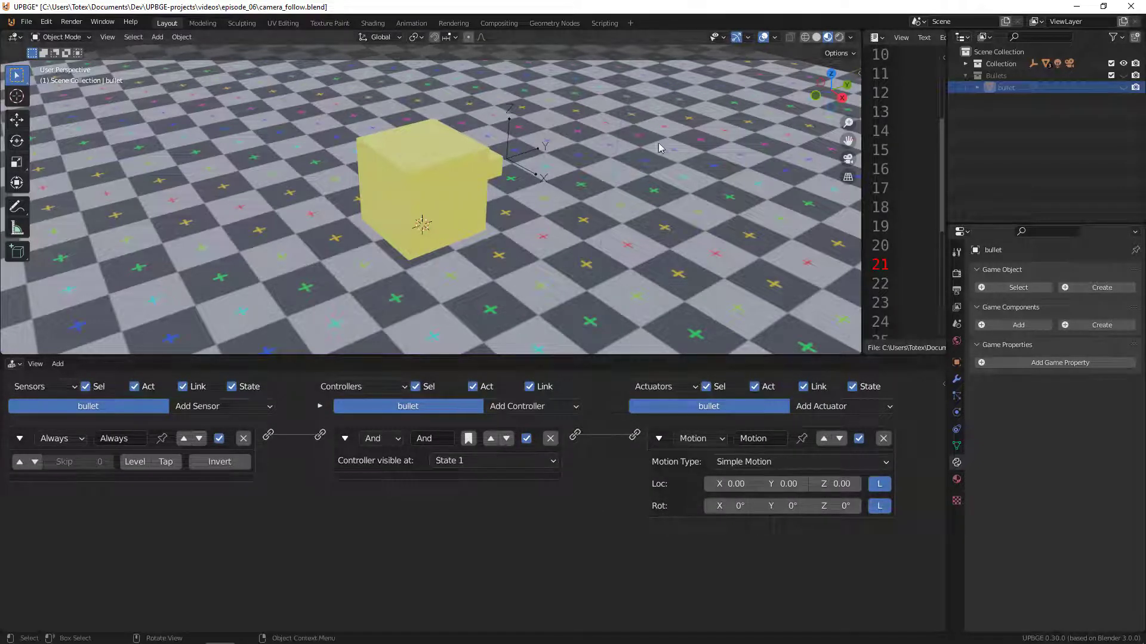
Check the spawn empty's forward axis at the barrel and set the bullet Motion actuator's Y location to 10.
{"action": "middle_click_drag", "start_coordinate": [660, 148], "coordinate": [564, 192]}
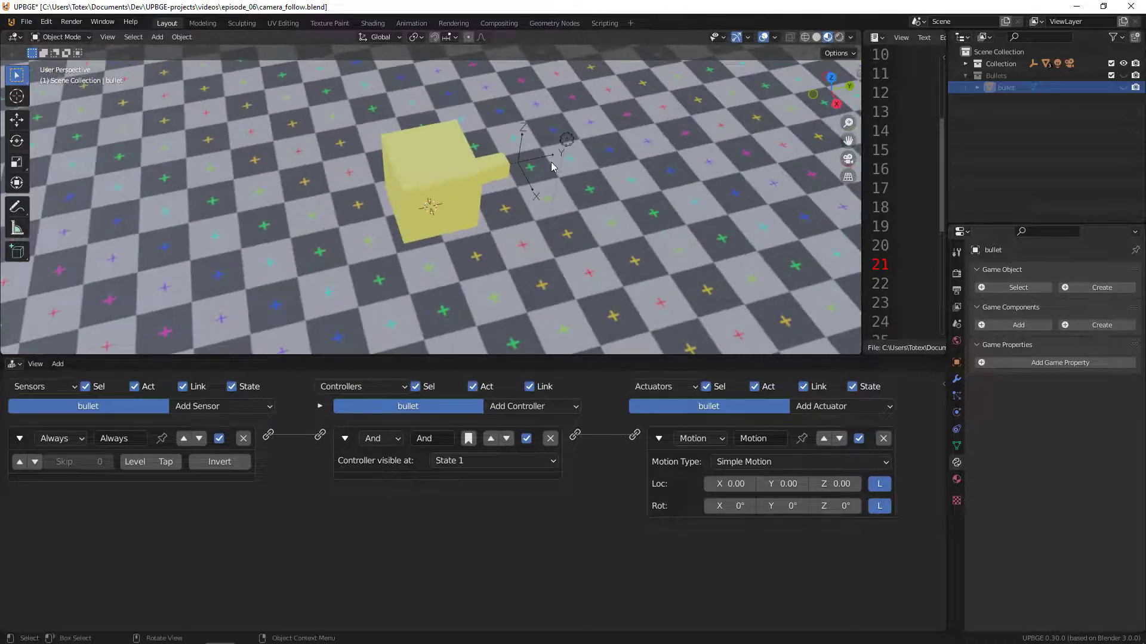
{"action": "scroll", "coordinate": [549, 166], "scroll_direction": "up", "scroll_amount": 8}
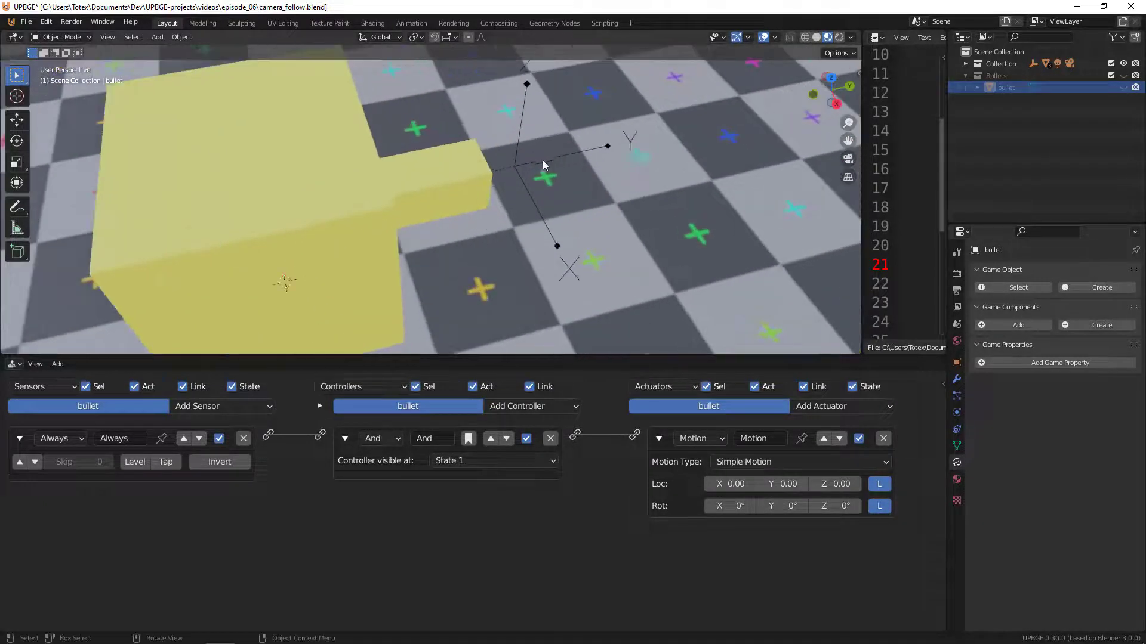
{"action": "middle_click_drag", "start_coordinate": [542, 160], "coordinate": [431, 207], "text": "shift"}
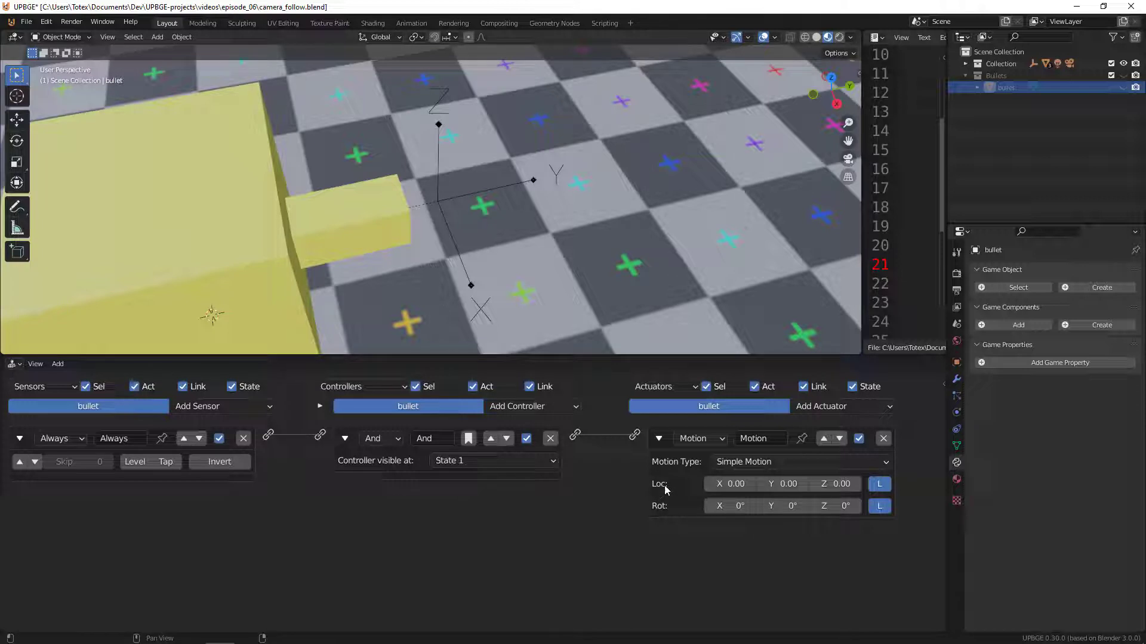
{"action": "left_click", "coordinate": [781, 484]}
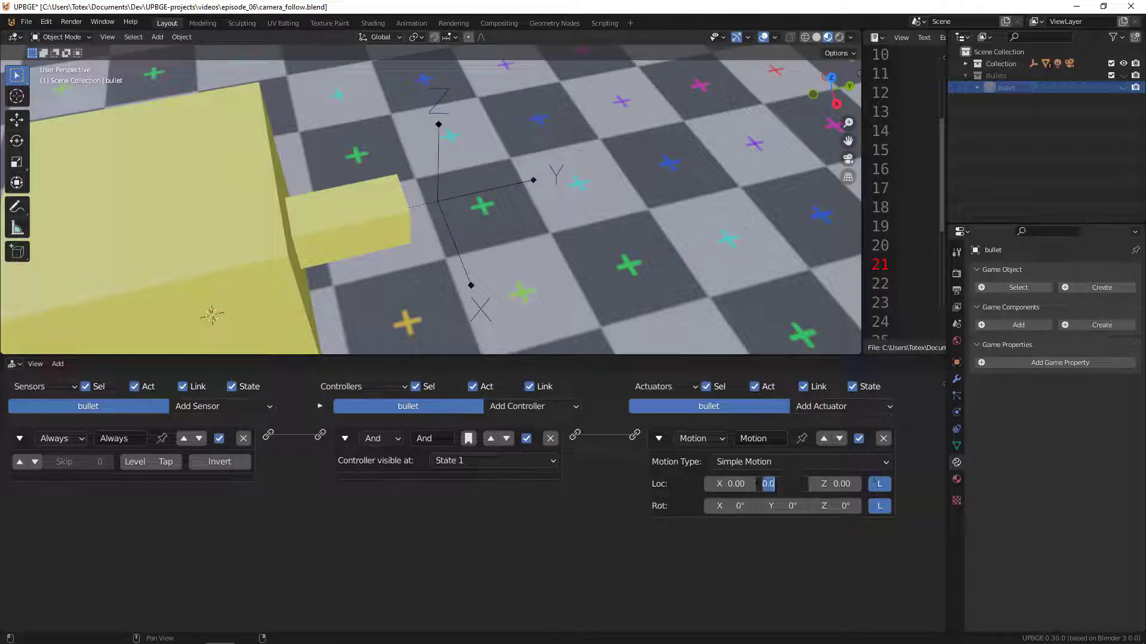
{"action": "key", "text": "Return"}
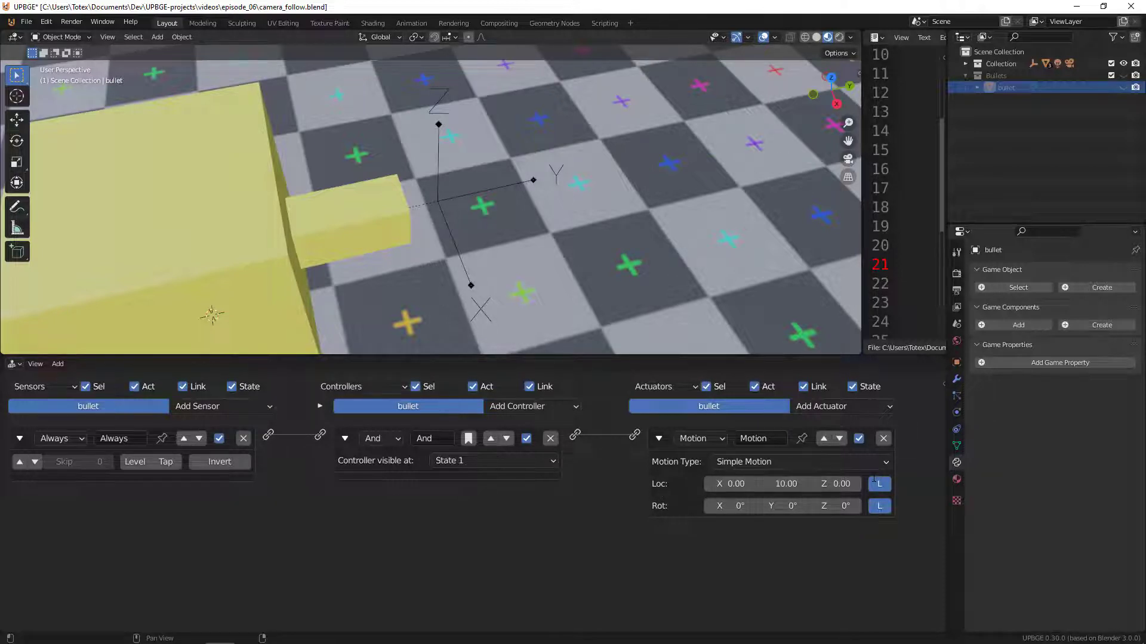
Frame the tank from a lower angle, run the game to test the bullet's speed, and stop it.
{"action": "key", "text": "KP_Decimal"}
{"action": "middle_click_drag", "start_coordinate": [482, 228], "coordinate": [475, 195]}
{"action": "key", "text": "p"}
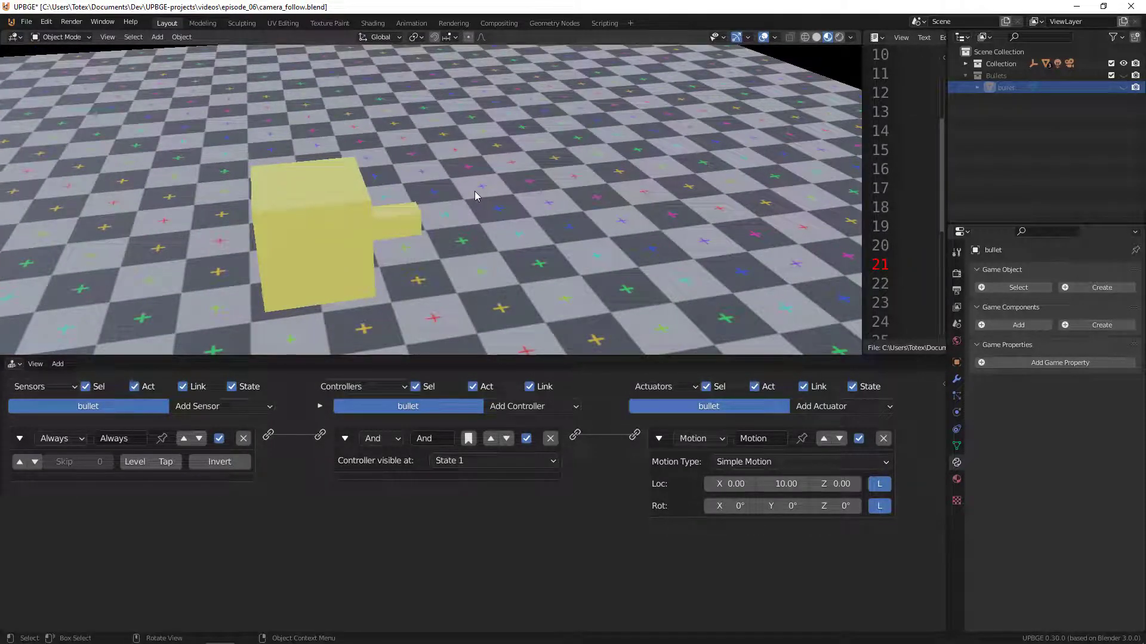
{"action": "key", "text": "Escape"}
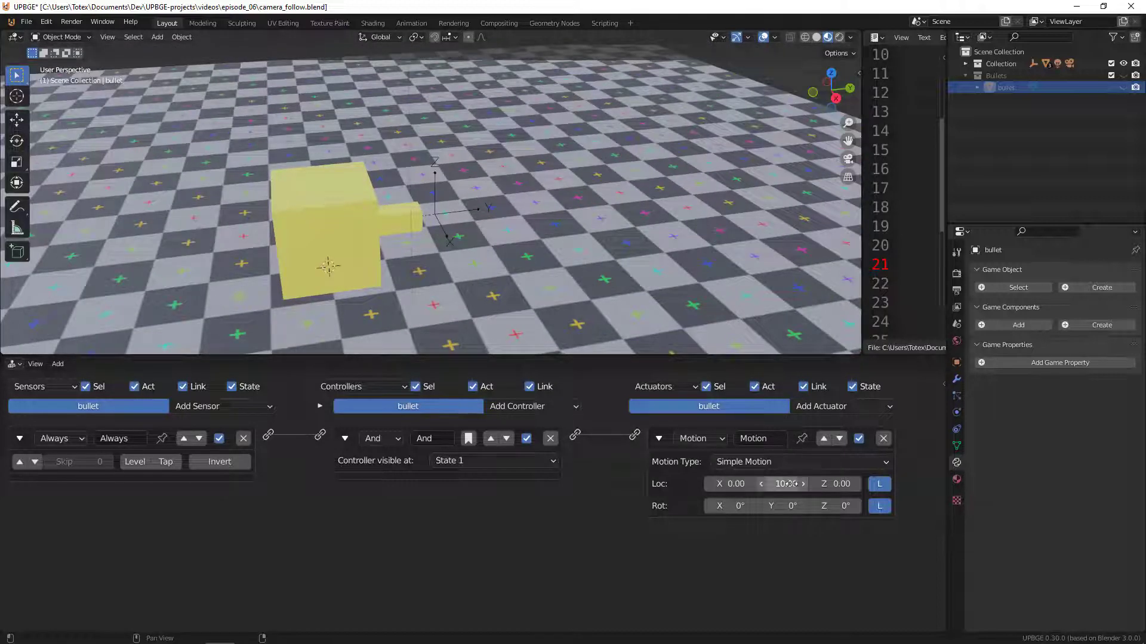
Set the bullet Motion actuator's Y location to 2 and test the bullet's speed in a short game run.
{"action": "left_click", "coordinate": [791, 484]}
{"action": "type", "text": "2"}
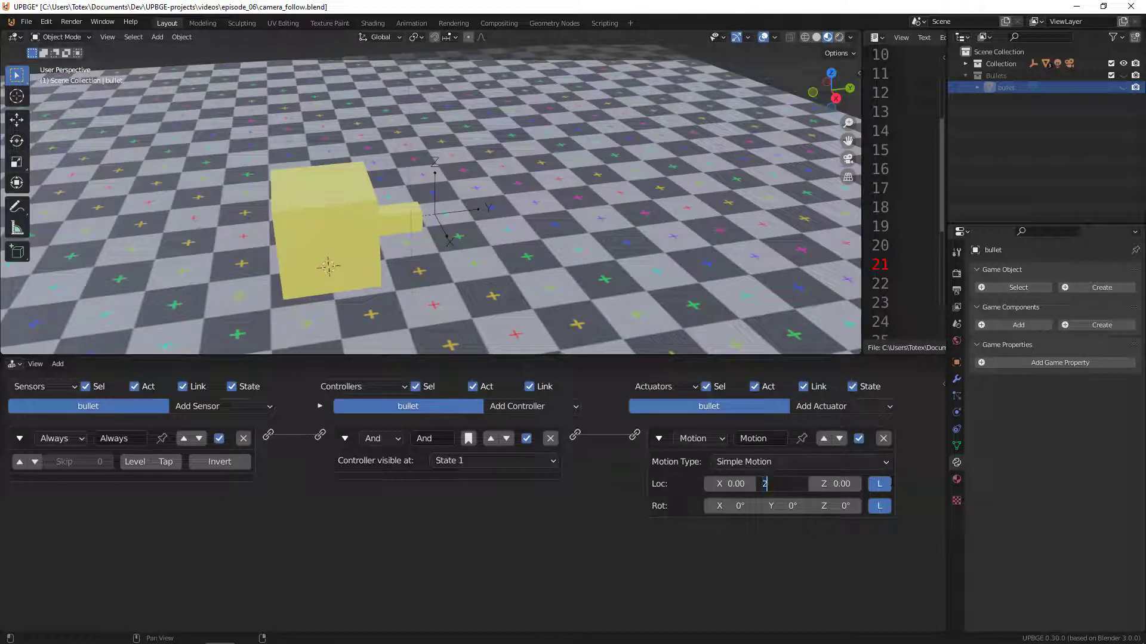
{"action": "key", "text": "Return"}
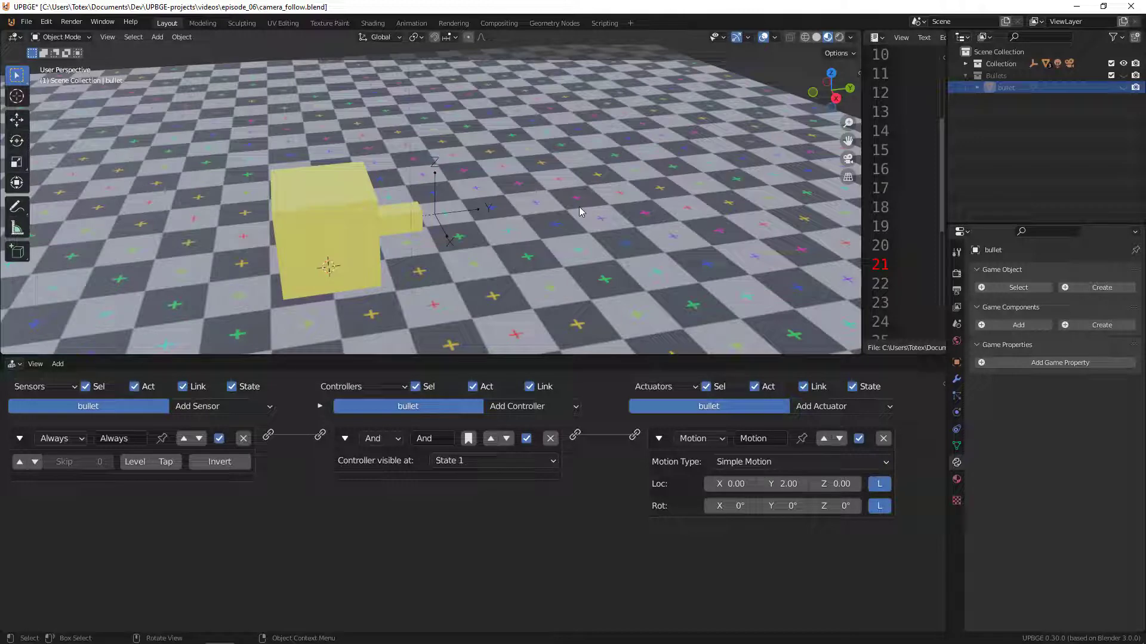
{"action": "key", "text": "p"}
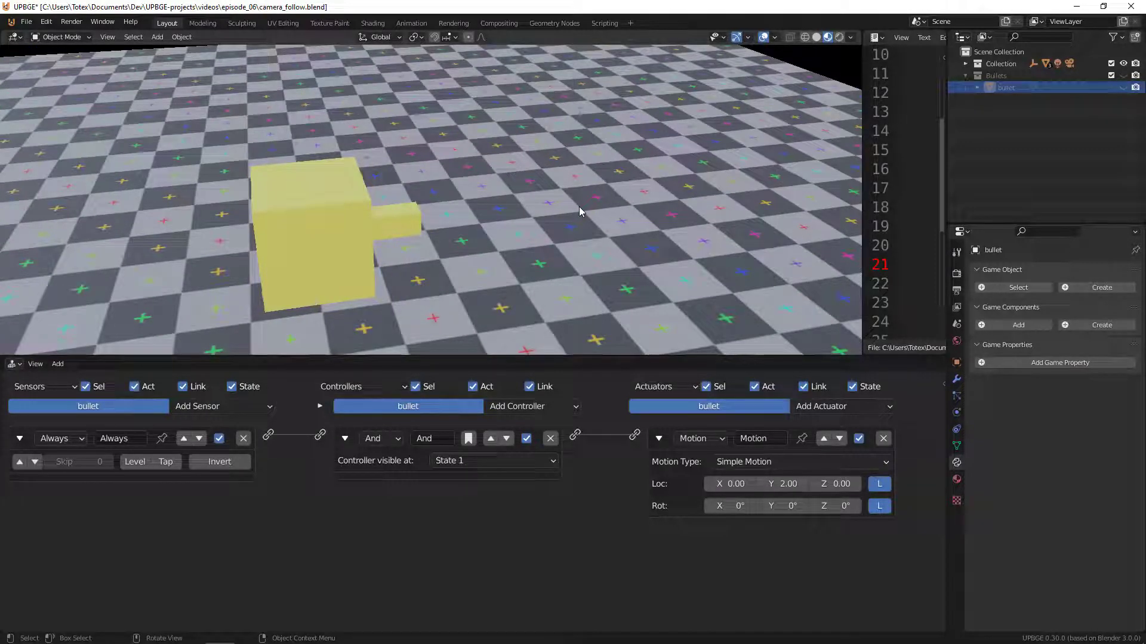
{"action": "key", "text": "Escape"}
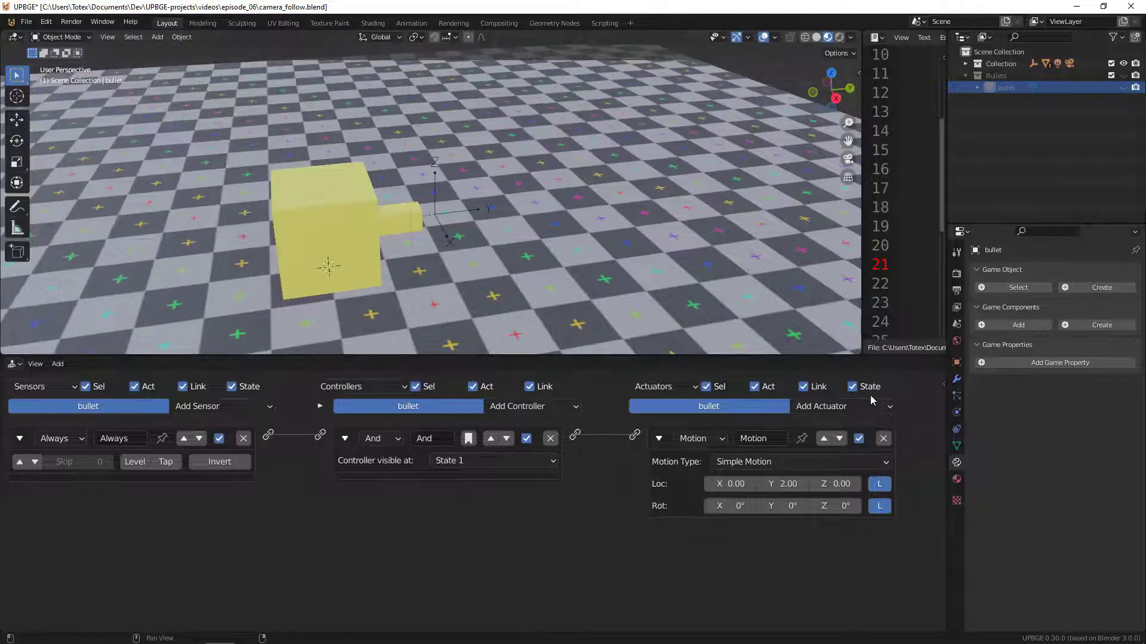
Set the bullet Motion actuator's Y location to 0.5.
{"action": "double_click", "coordinate": [781, 484]}
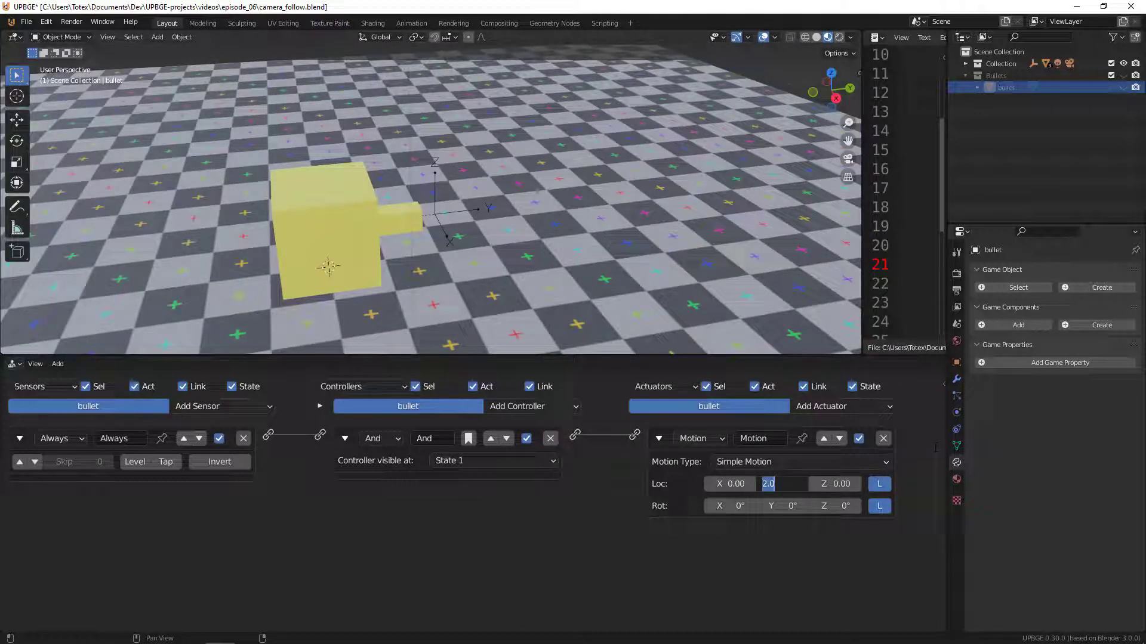
{"action": "type", "text": "0.5"}
{"action": "key", "text": "Return"}
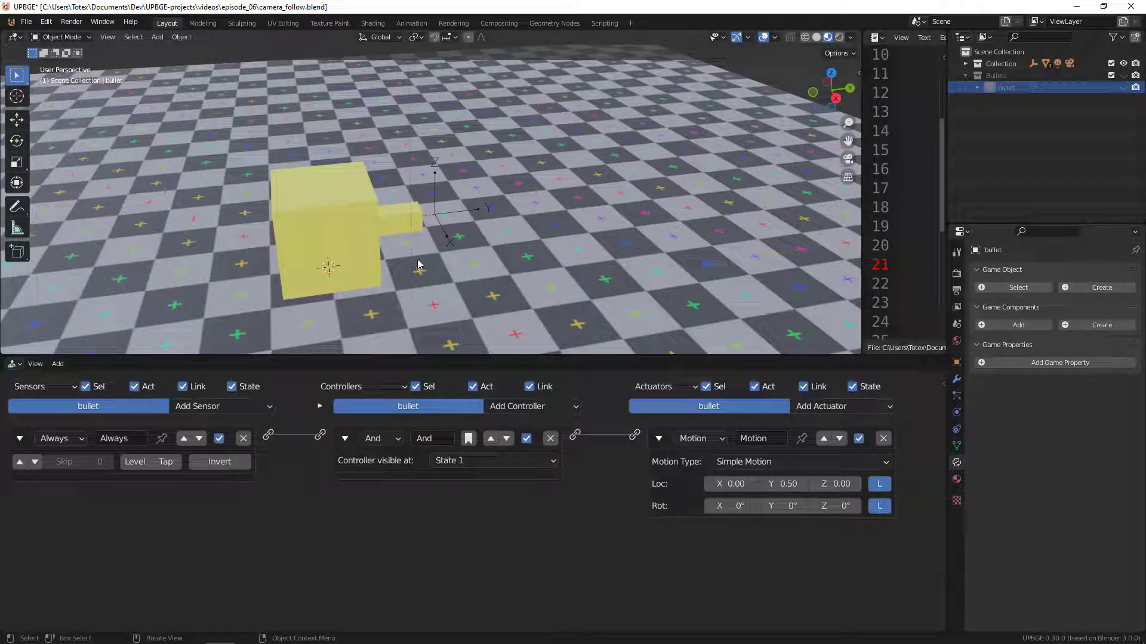
Run the game, drive and turn the tank to test the bullet's firing direction and speed, and stop it.
{"action": "key", "text": "p"}
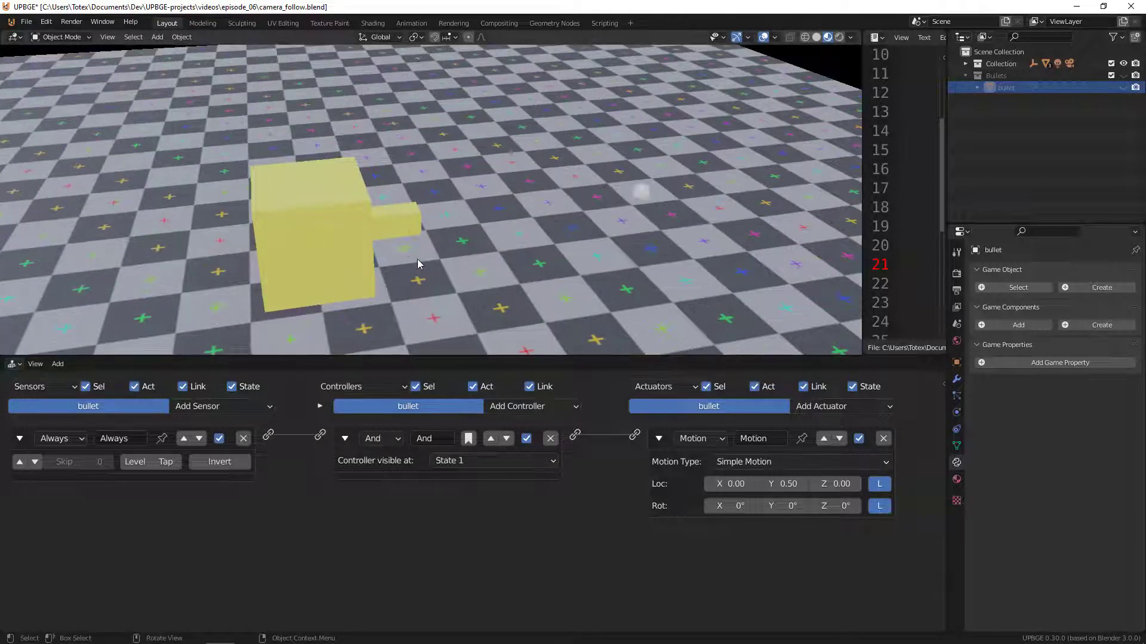
{"action": "key", "text": "a"}
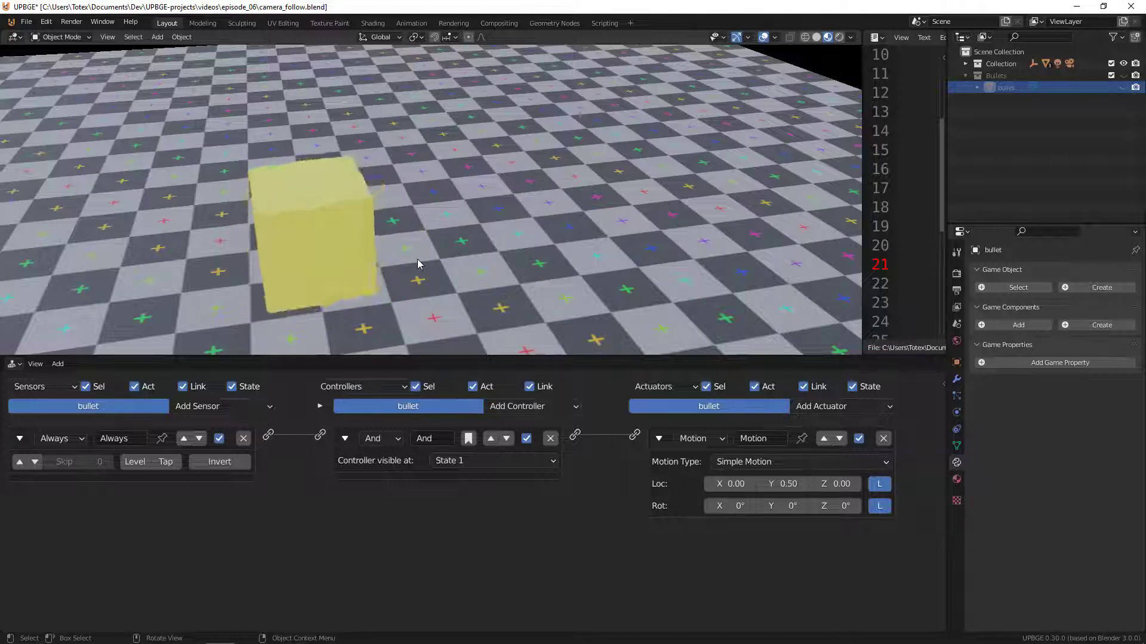
{"action": "key", "text": "d"}
{"action": "key", "text": "w"}
{"action": "key", "text": "a"}
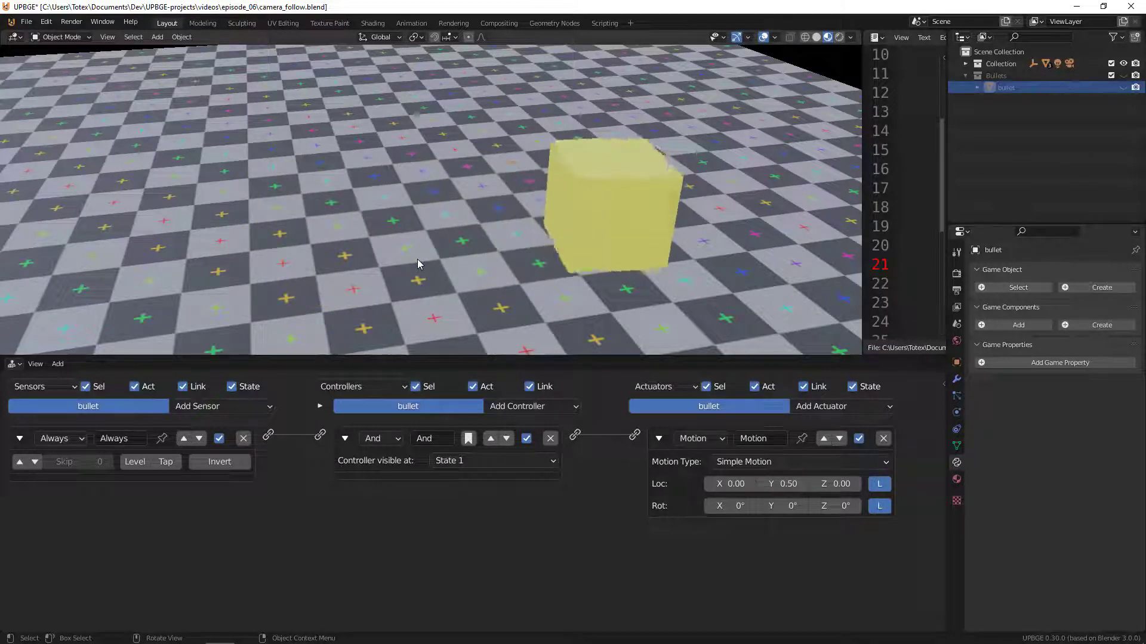
{"action": "key", "text": "w"}
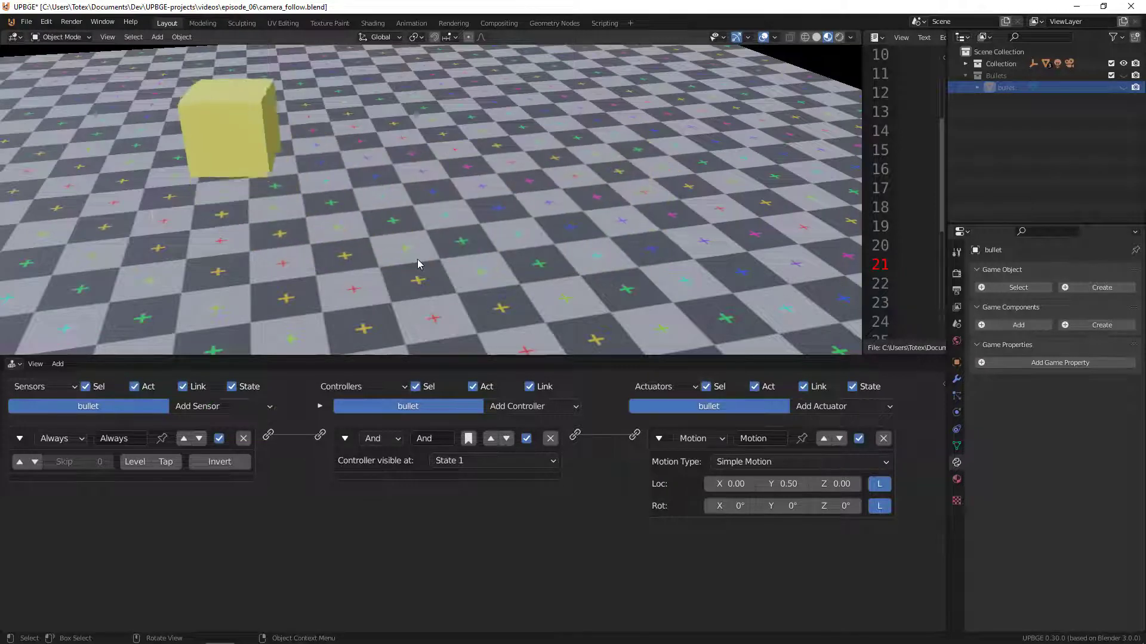
{"action": "key", "text": "d"}
{"action": "key", "text": "w"}
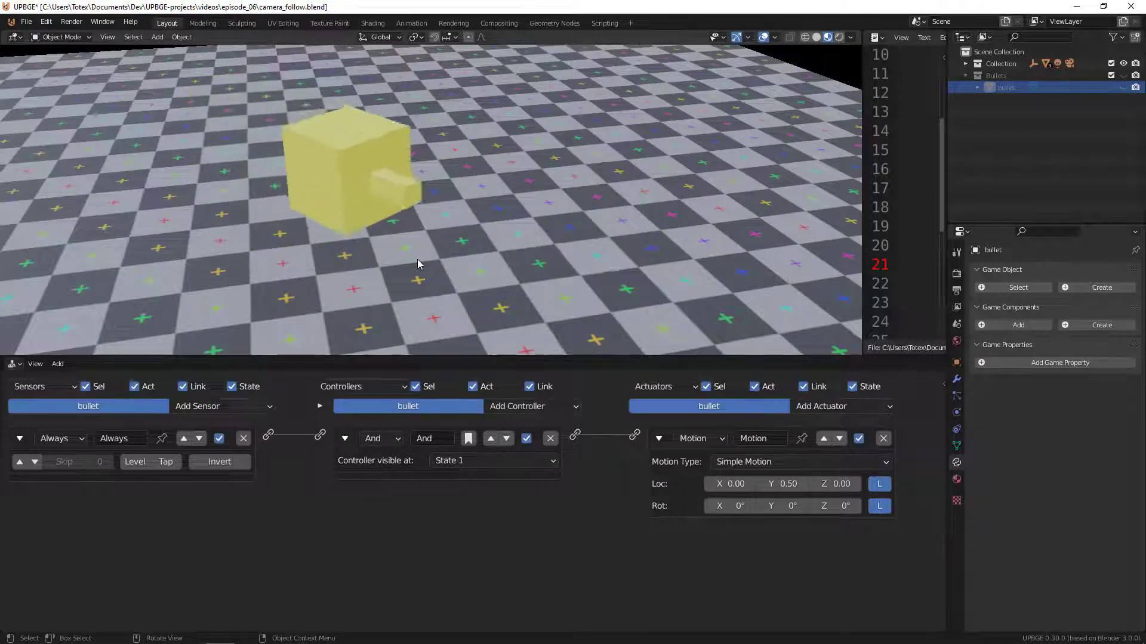
{"action": "key", "text": "Escape"}
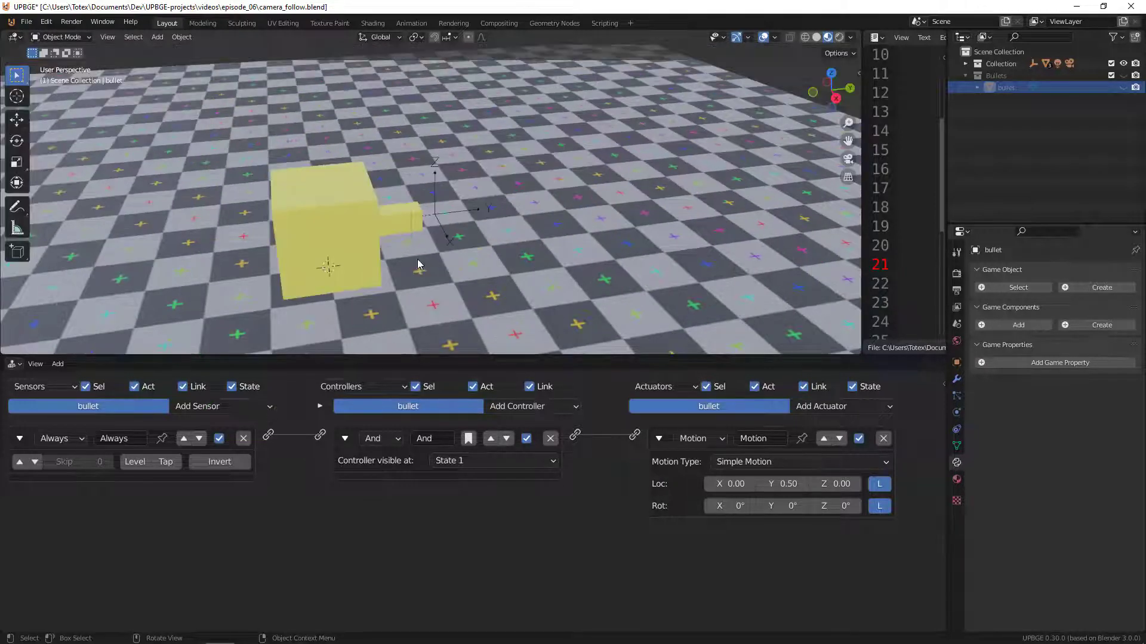
Turn off local coordinates for the bullet Motion actuator's location and test the effect in a game run.
{"action": "left_click", "coordinate": [880, 484]}
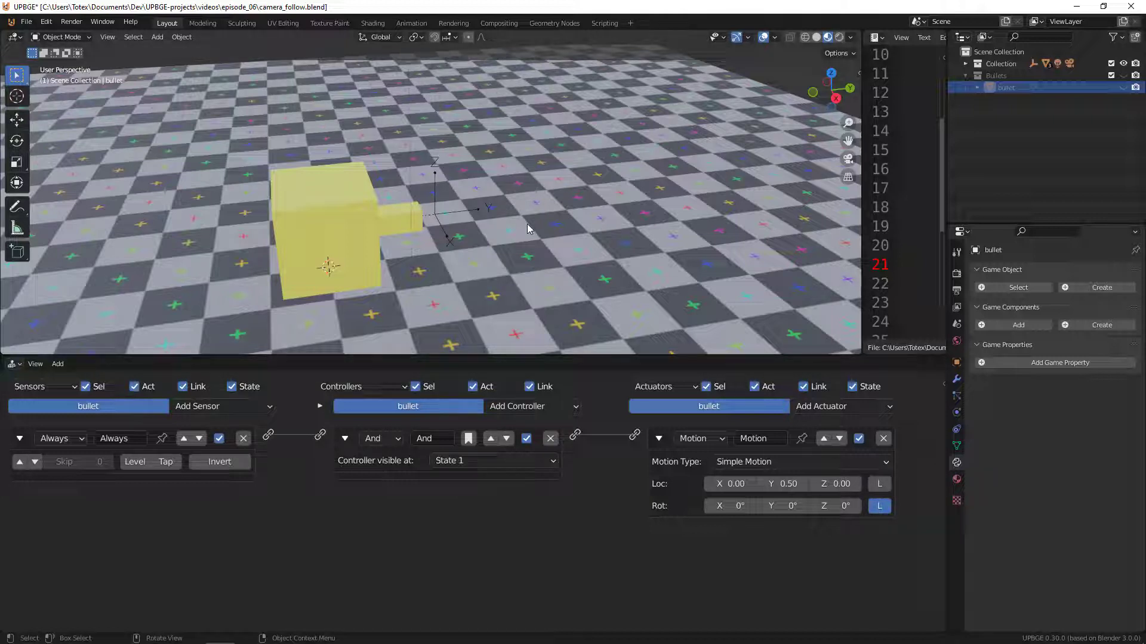
{"action": "key", "text": "a"}
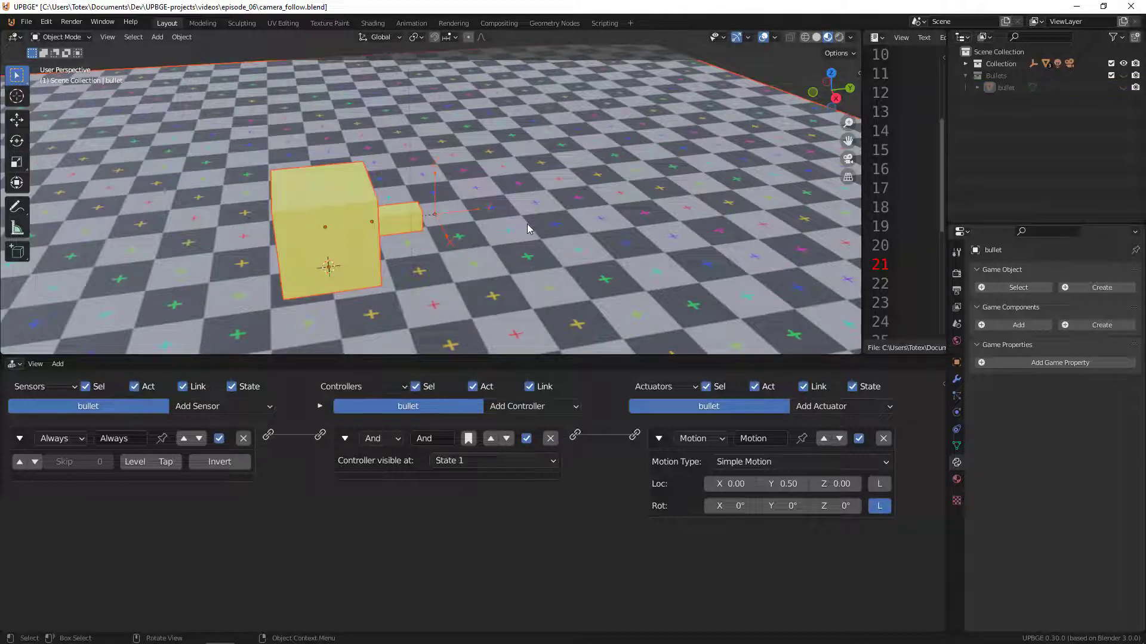
{"action": "key", "text": "p"}
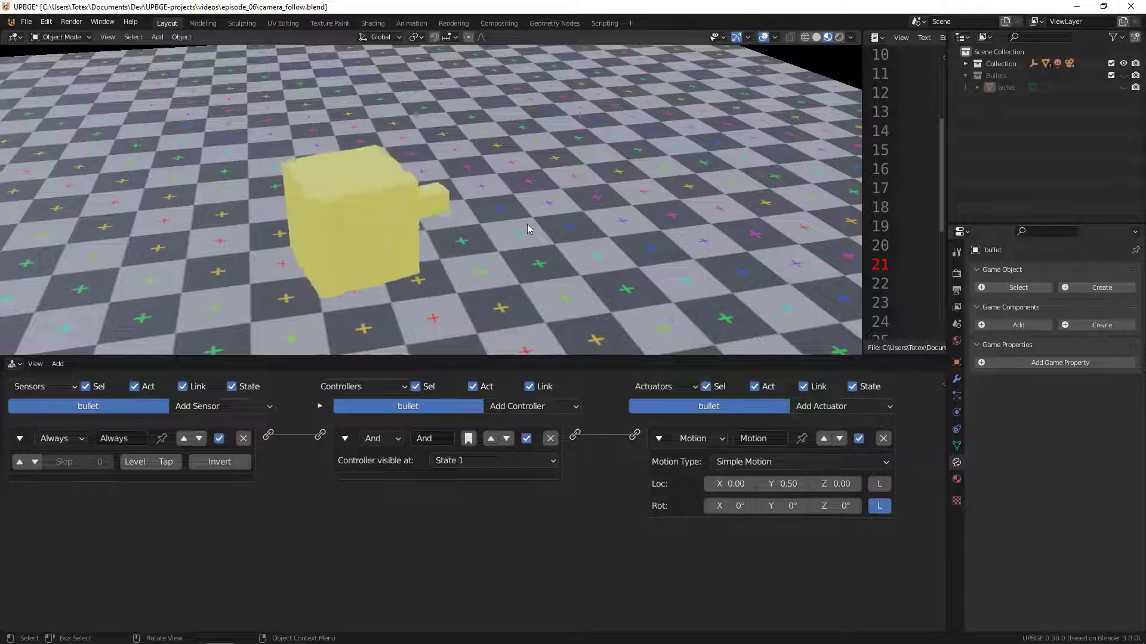
{"action": "key", "text": "Escape"}
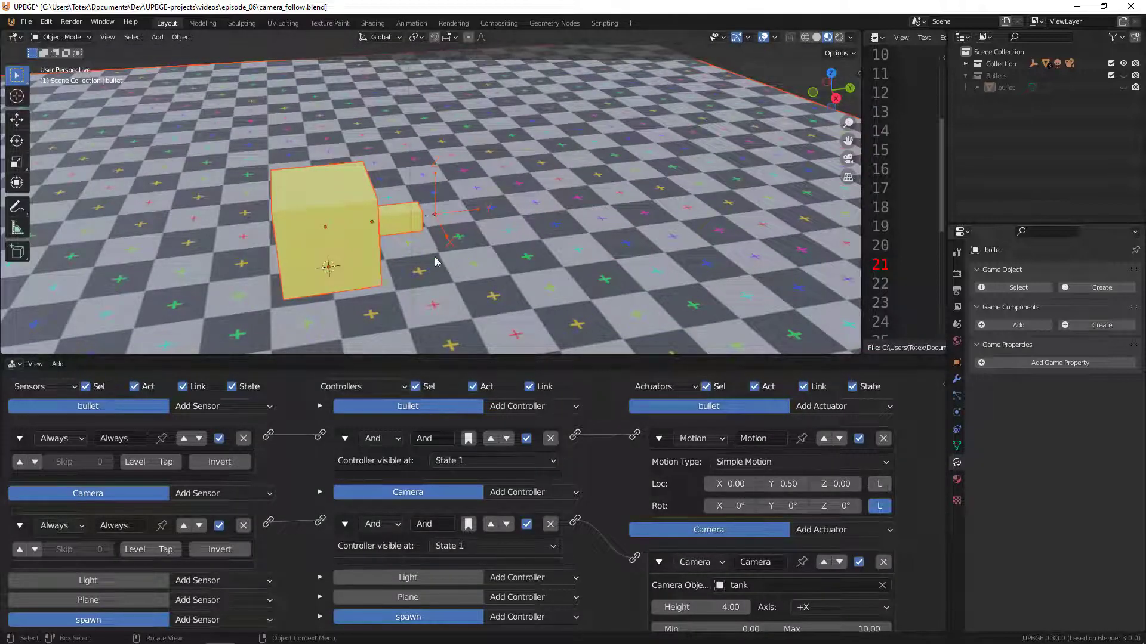
Reselect the bullet, turn local coordinates back on for its Motion location, and test it in a game run.
{"action": "left_click", "coordinate": [562, 270]}
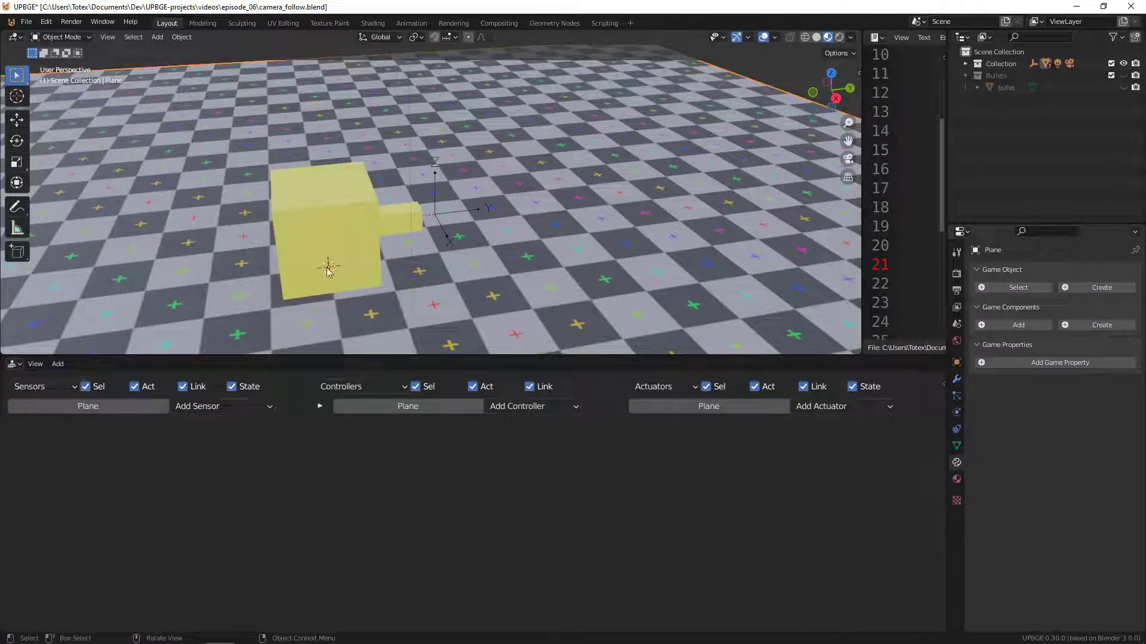
{"action": "left_click", "coordinate": [1009, 87]}
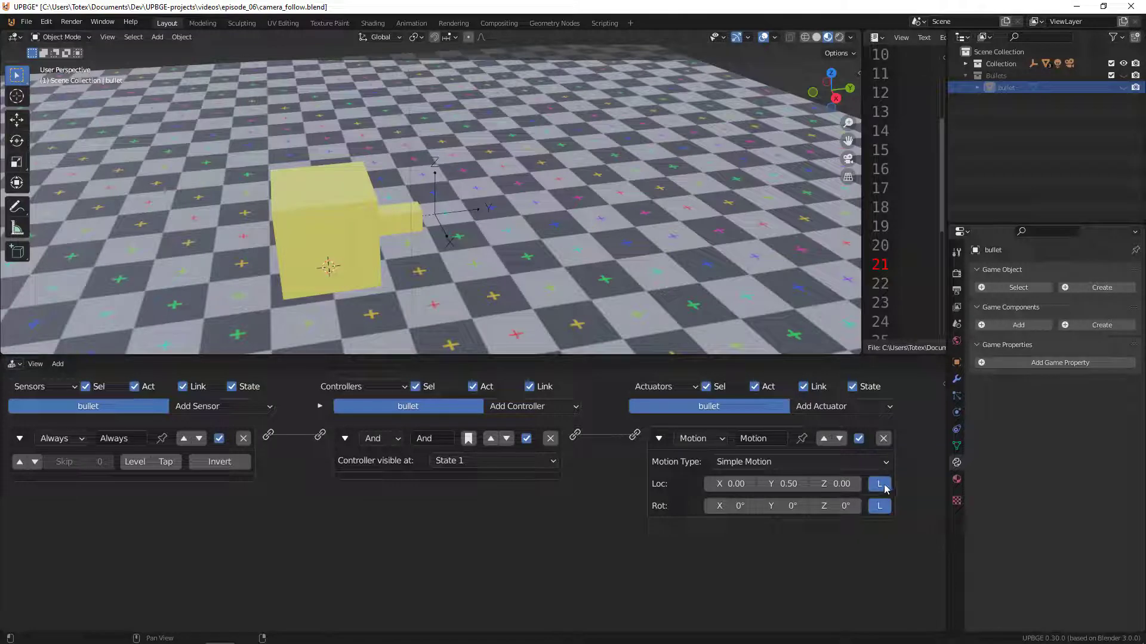
{"action": "key", "text": "p"}
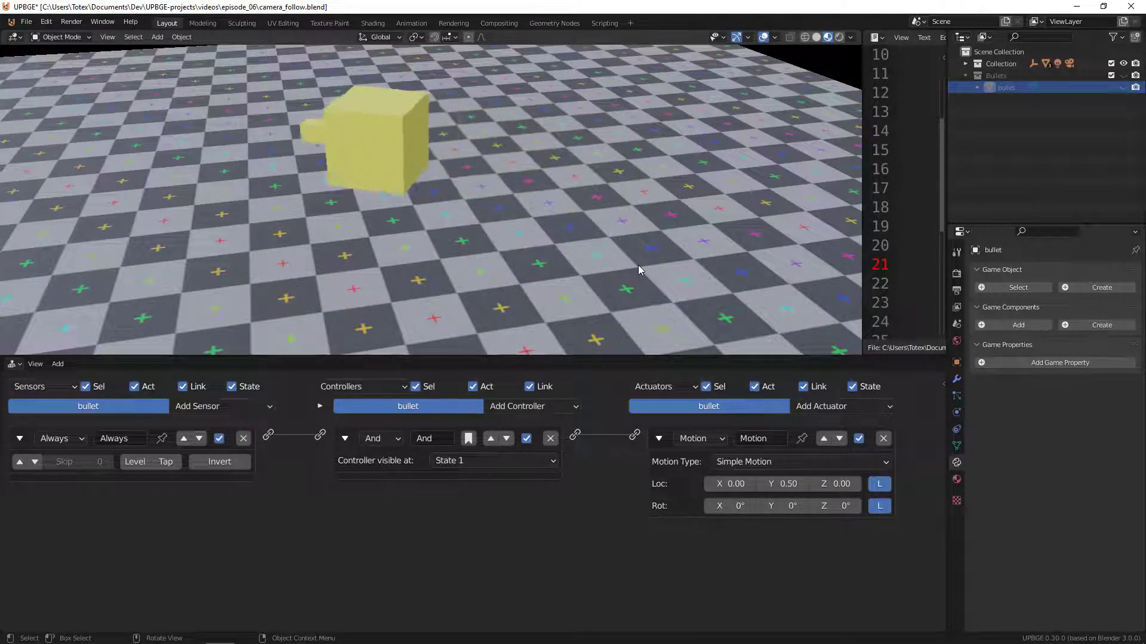
{"action": "key", "text": "Escape"}
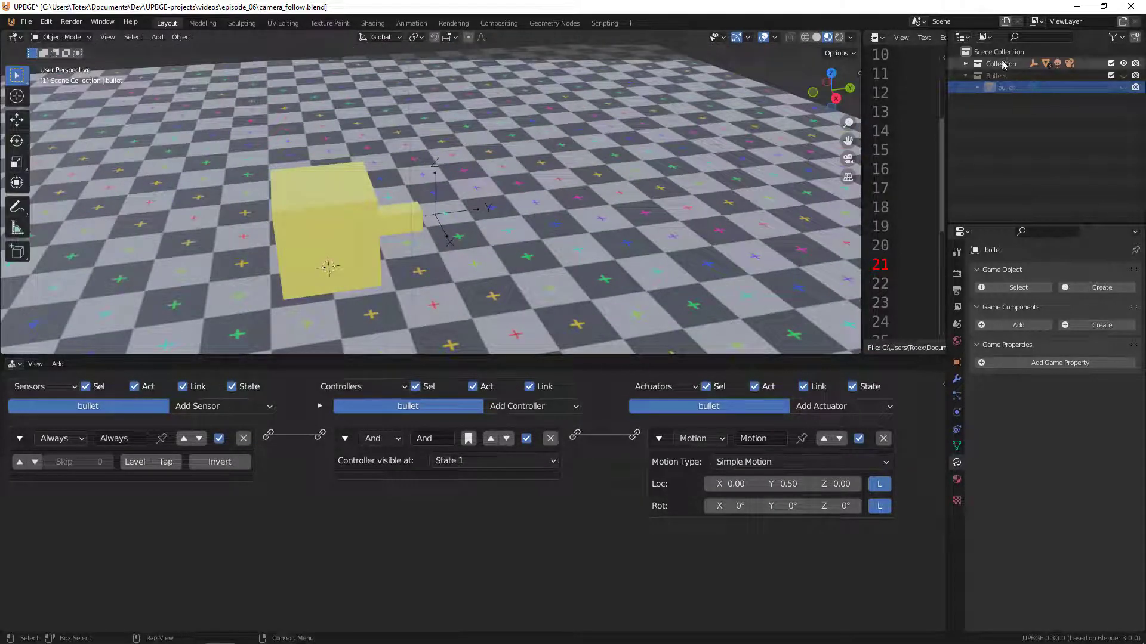
Select the Camera, look through the camera view, and test the game from it before stopping the run.
{"action": "scroll", "coordinate": [385, 201], "scroll_direction": "down", "scroll_amount": 5}
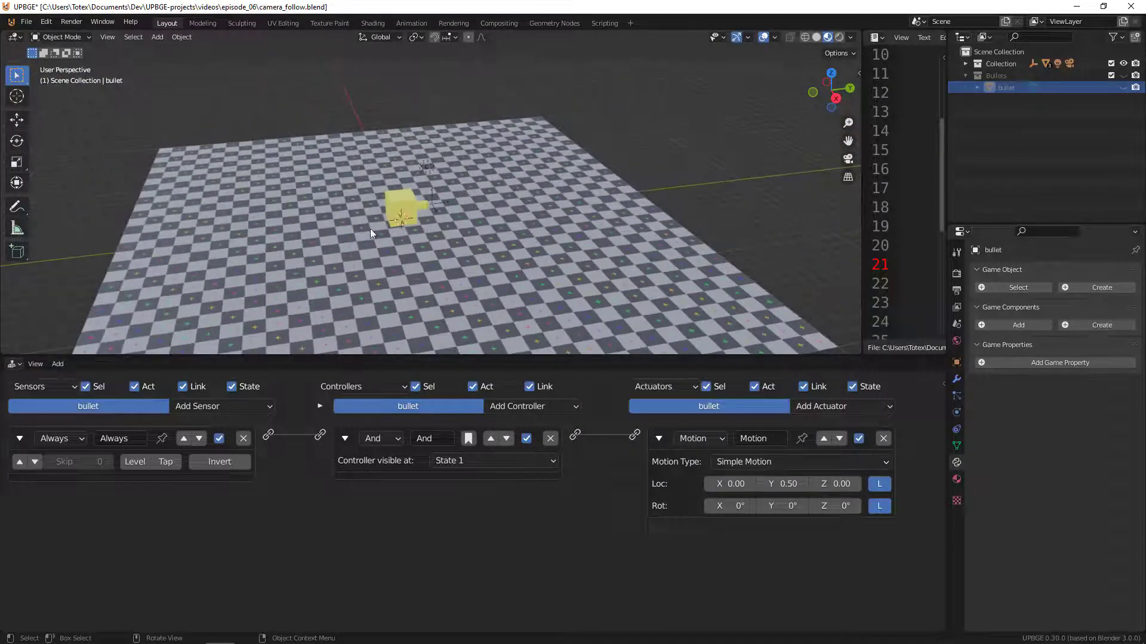
{"action": "scroll", "coordinate": [371, 222], "scroll_direction": "up", "scroll_amount": 3}
{"action": "middle_click_drag", "start_coordinate": [371, 222], "coordinate": [531, 197]}
{"action": "left_click", "coordinate": [965, 64]}
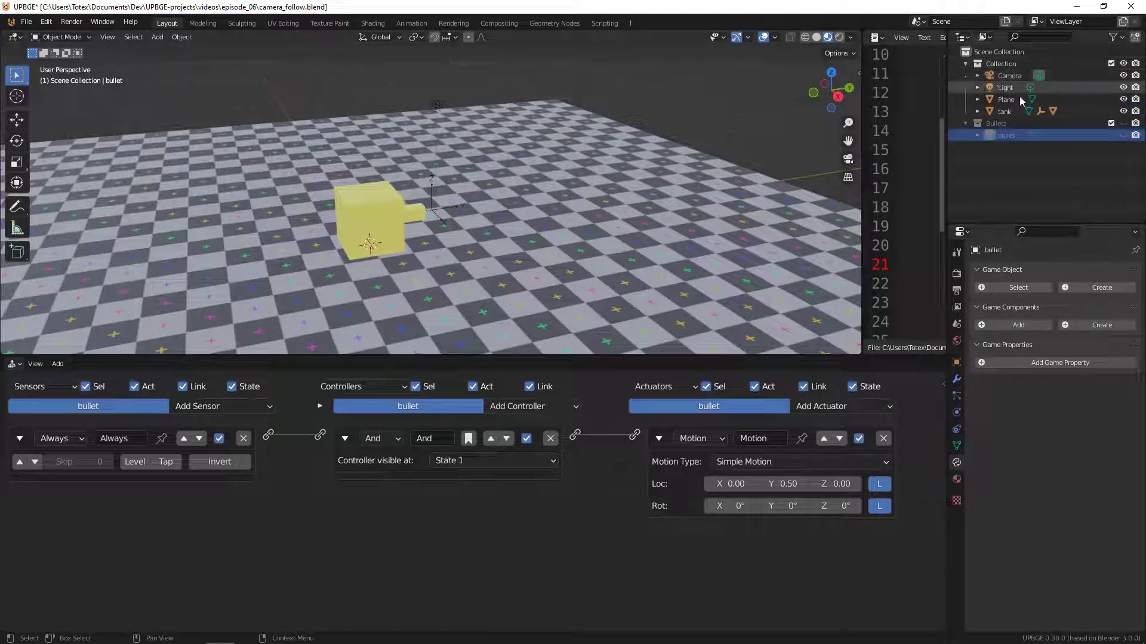
{"action": "left_click", "coordinate": [1009, 75]}
{"action": "key", "text": "KP_0"}
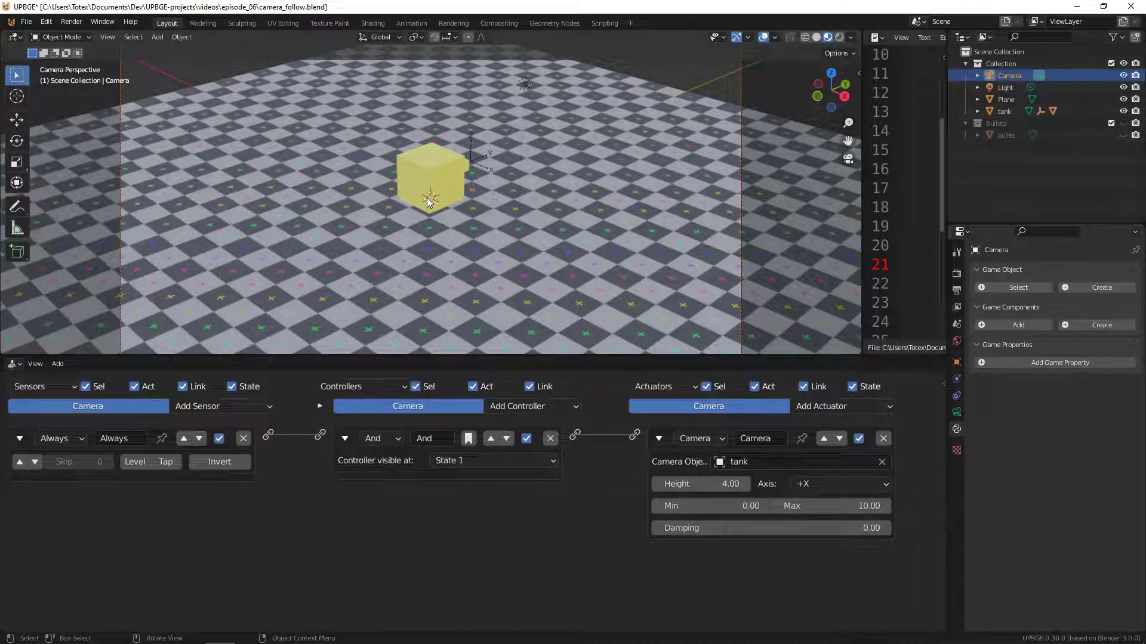
{"action": "key", "text": "p"}
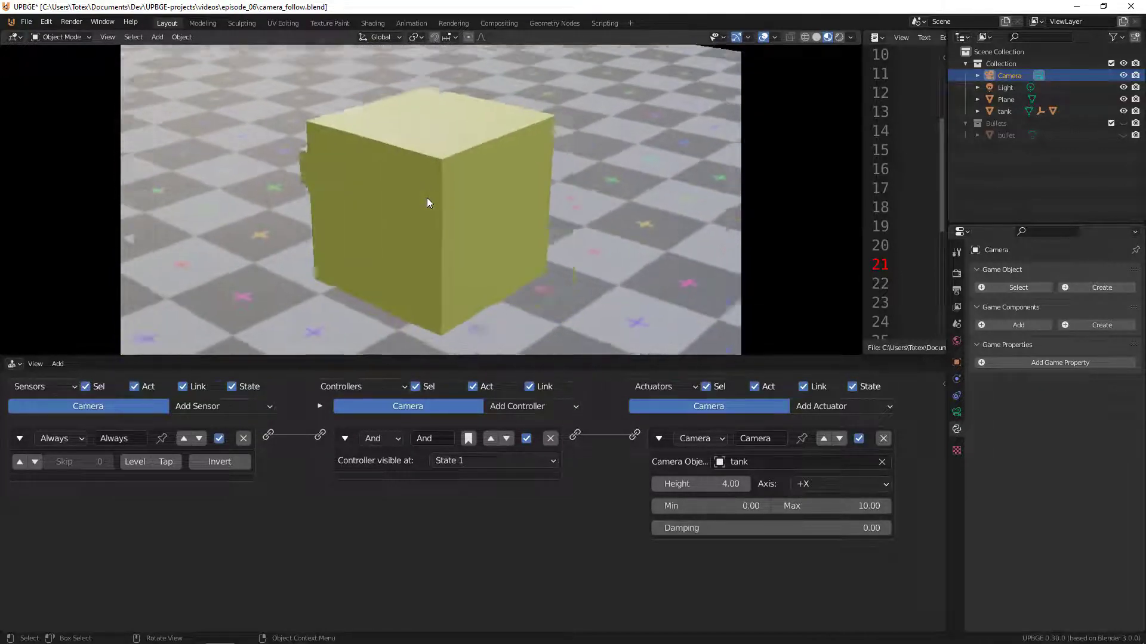
{"action": "key", "text": "Escape"}
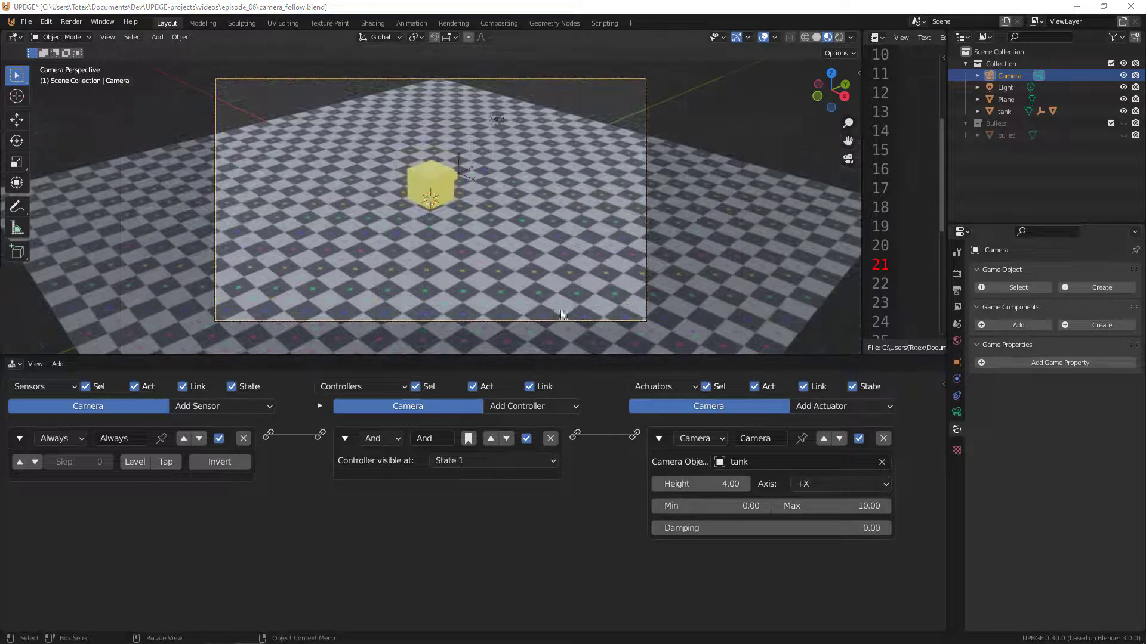
Give the bullet a new material and set its base color to red.
{"action": "left_click", "coordinate": [1005, 136]}
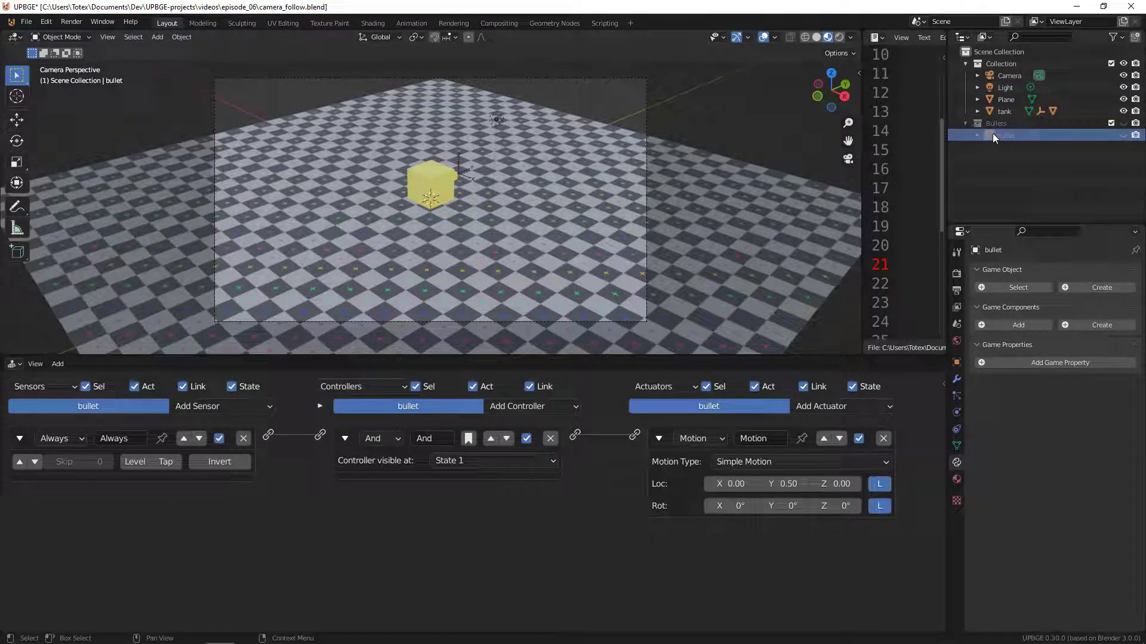
{"action": "left_click", "coordinate": [957, 479]}
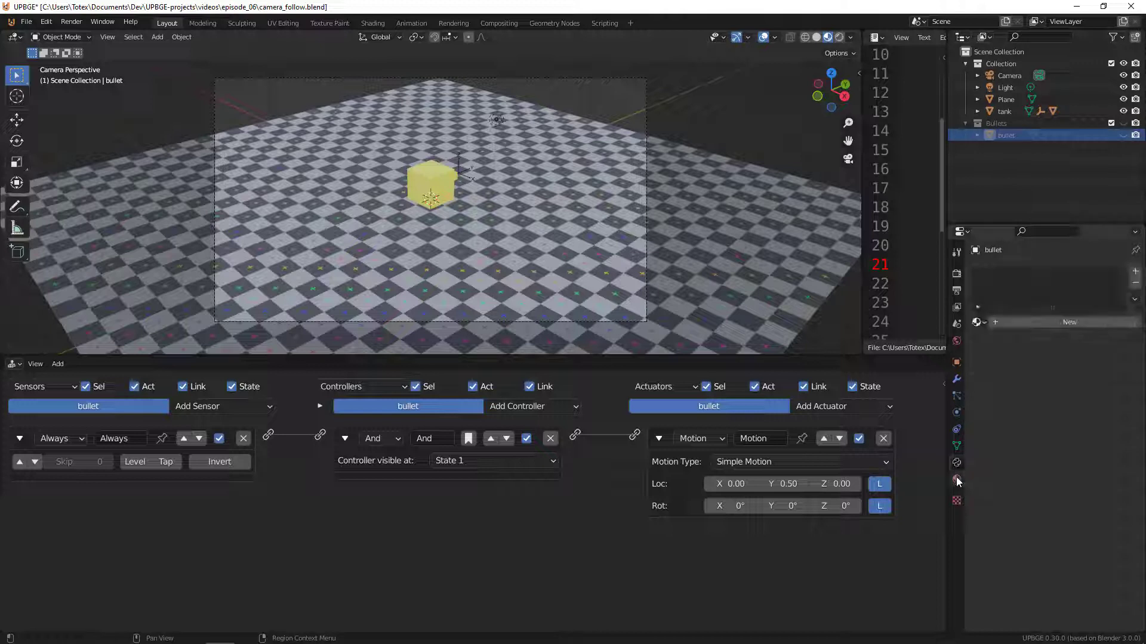
{"action": "left_click", "coordinate": [1026, 324]}
{"action": "left_click", "coordinate": [1070, 448]}
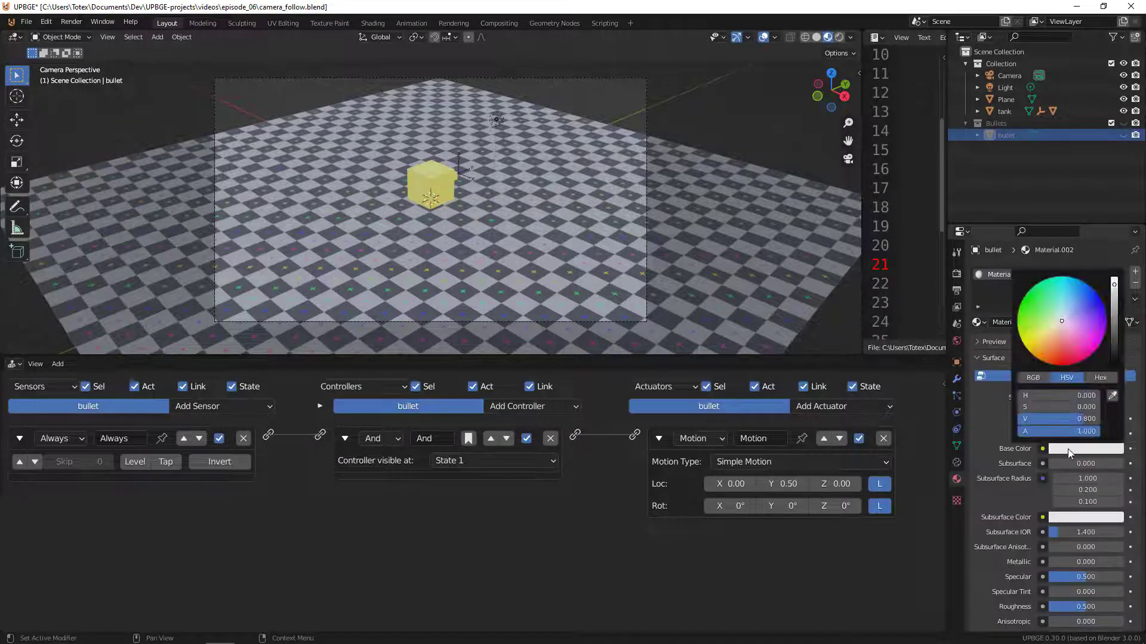
{"action": "left_click", "coordinate": [1061, 360]}
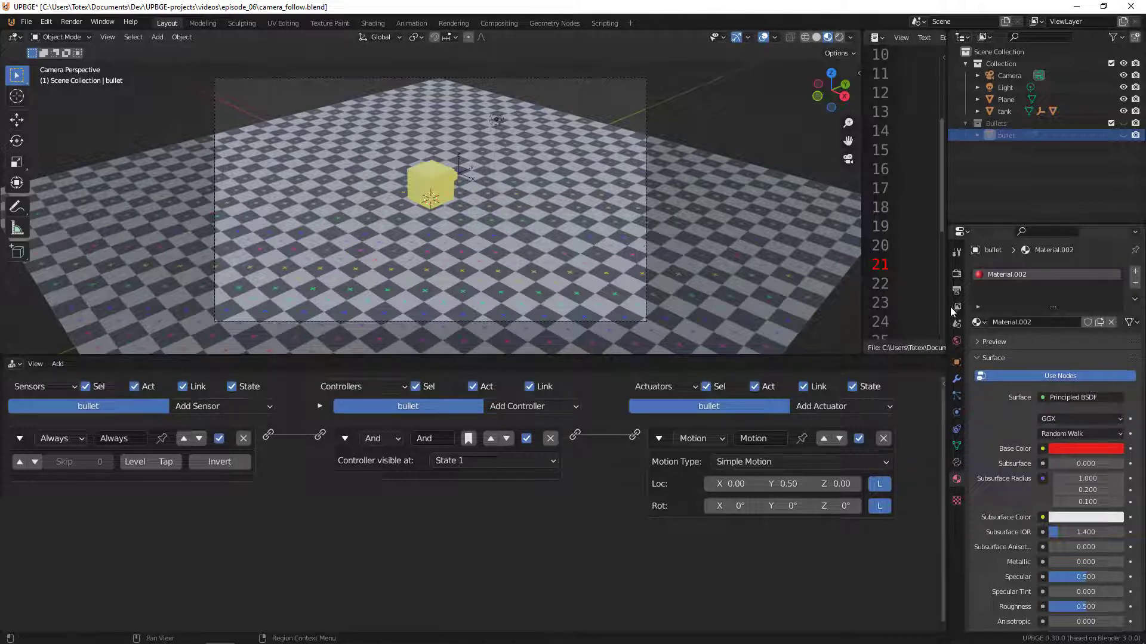
Launch the game in a standalone window, test the red bullet, and close the window.
{"action": "left_click", "coordinate": [956, 274]}
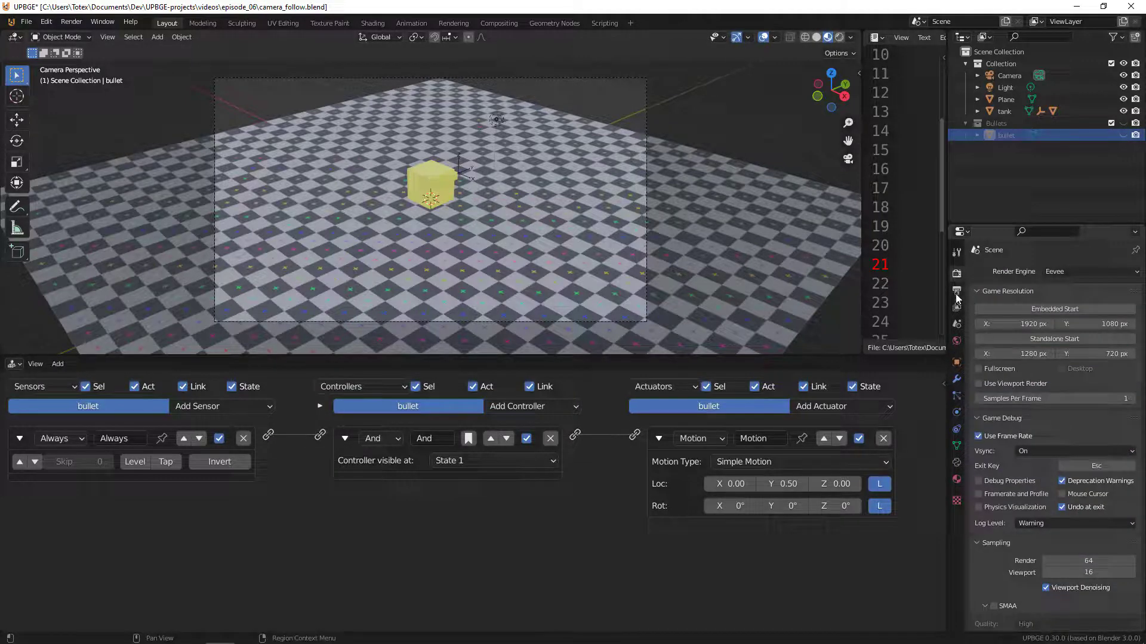
{"action": "left_click", "coordinate": [956, 291]}
{"action": "left_click", "coordinate": [956, 275]}
{"action": "left_click", "coordinate": [1056, 339]}
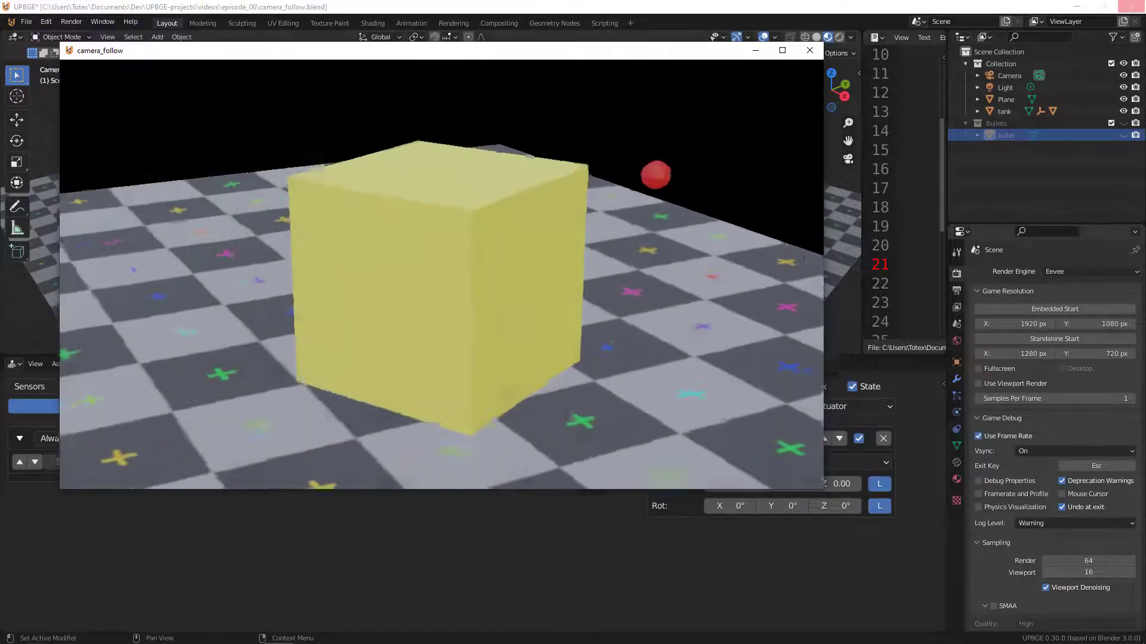
{"action": "key", "text": "Escape"}
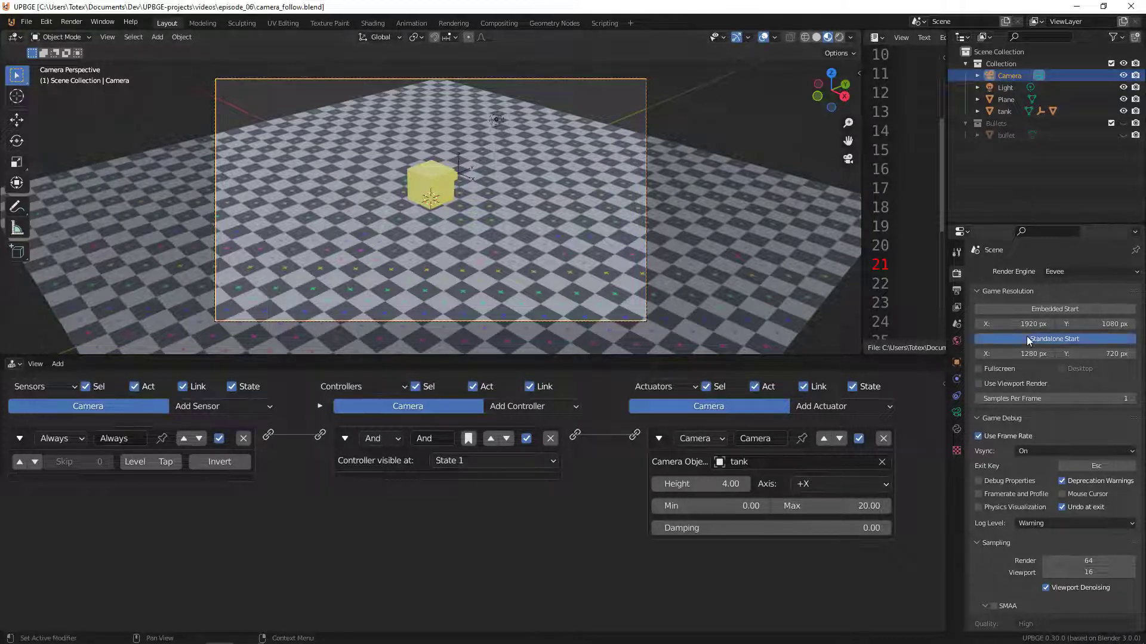
Start the standalone game again, turn the tank while firing bullets, and exit the game.
{"action": "left_click", "coordinate": [1054, 338]}
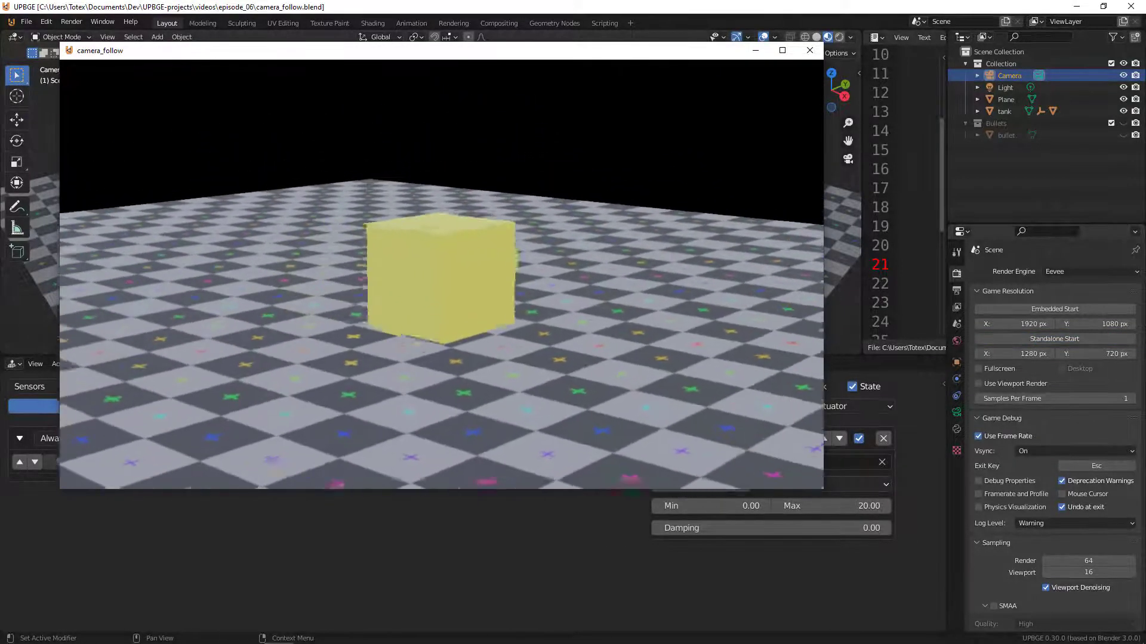
{"action": "key", "text": "d"}
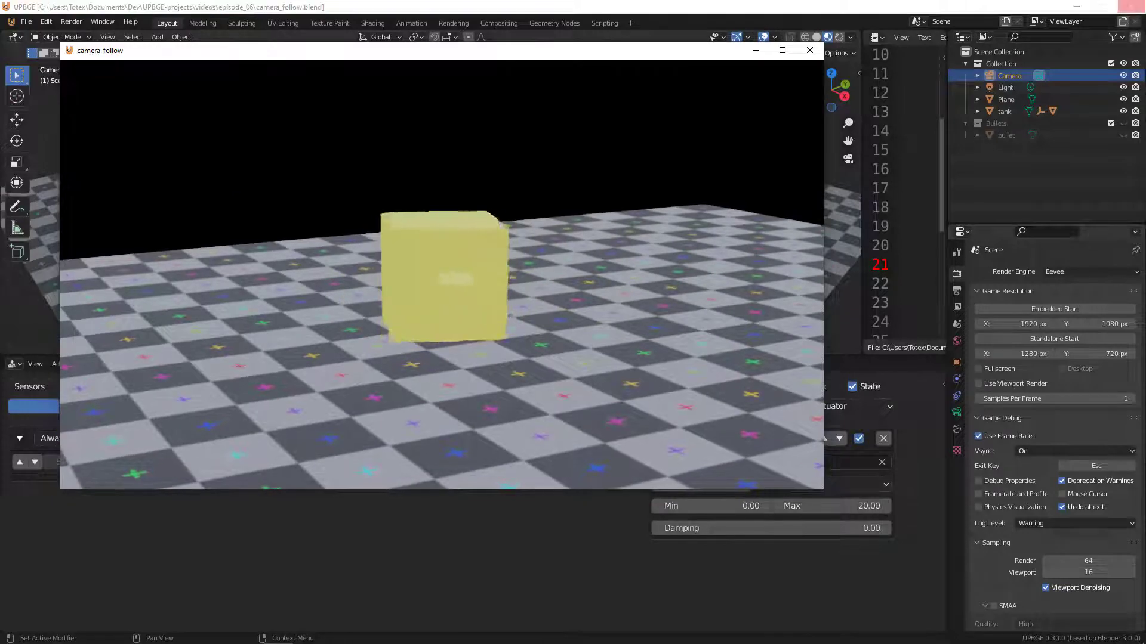
{"action": "key", "text": "space"}
{"action": "key", "text": "a"}
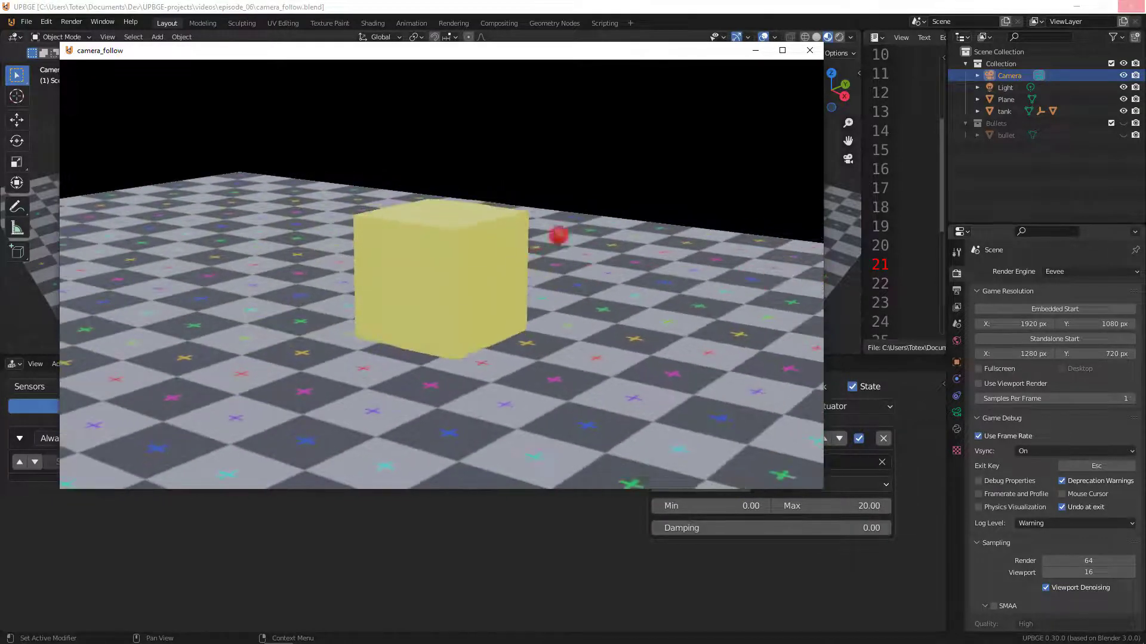
{"action": "key", "text": "Escape"}
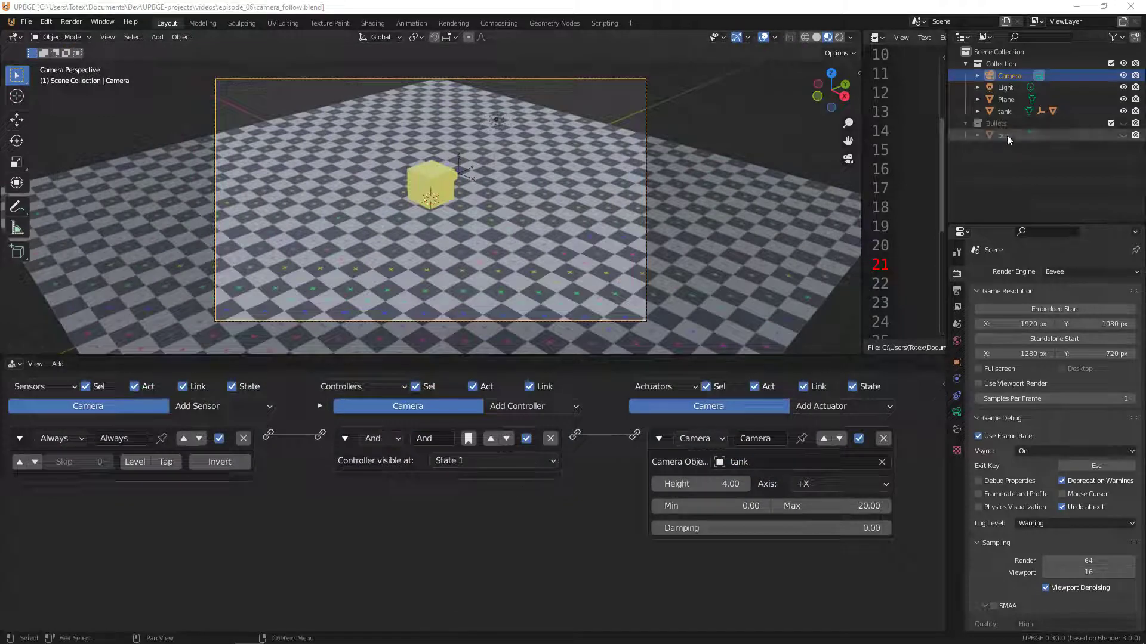
Select the bullet in the Bullets collection and set its game physics type to Dynamic.
{"action": "left_click", "coordinate": [1003, 134]}
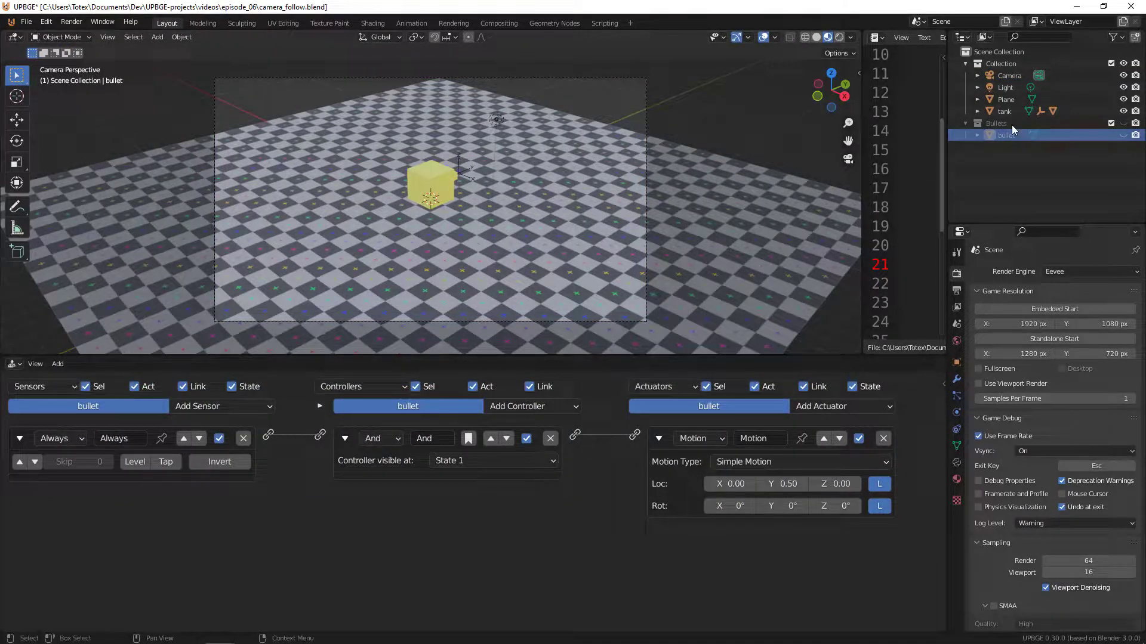
{"action": "left_click", "coordinate": [956, 414]}
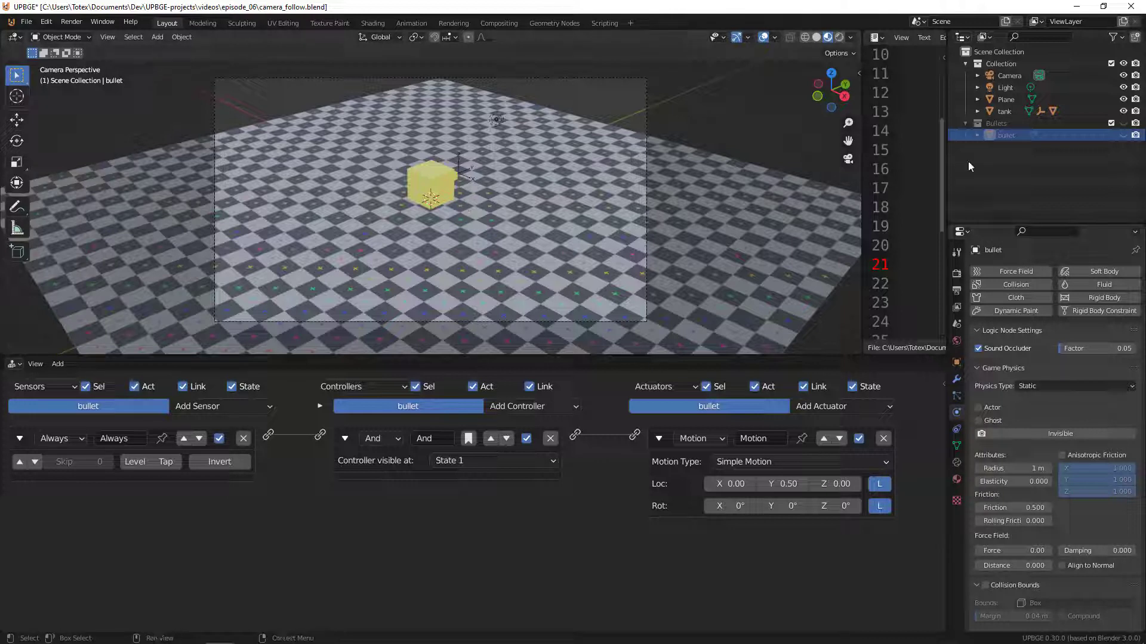
{"action": "left_click", "coordinate": [1043, 385]}
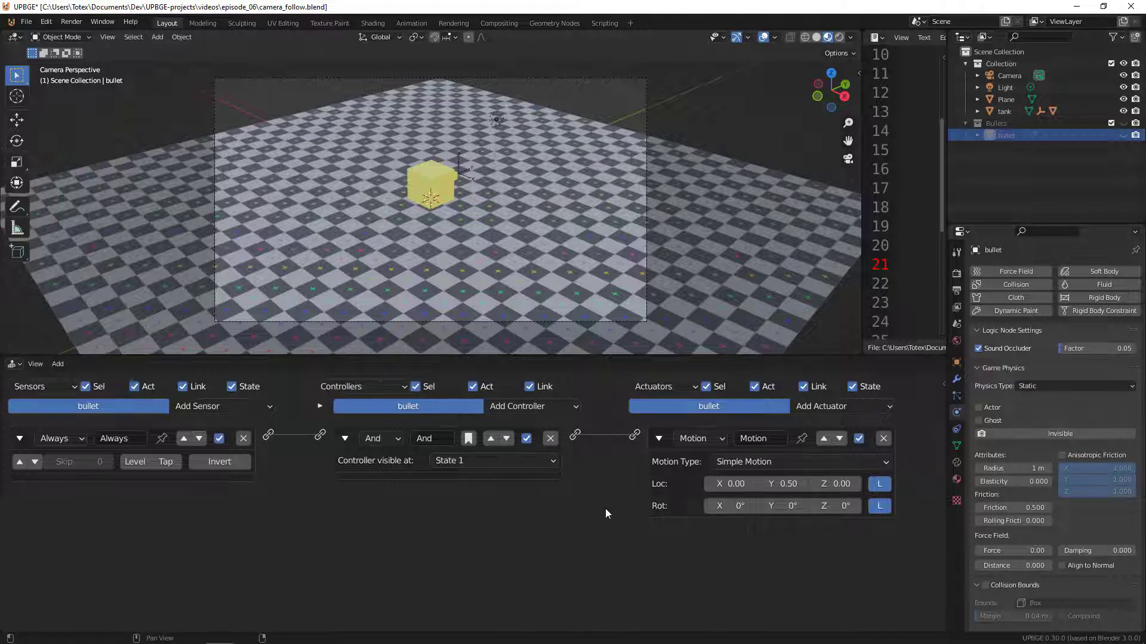
{"action": "scroll", "coordinate": [603, 505], "scroll_direction": "down", "scroll_amount": 1}
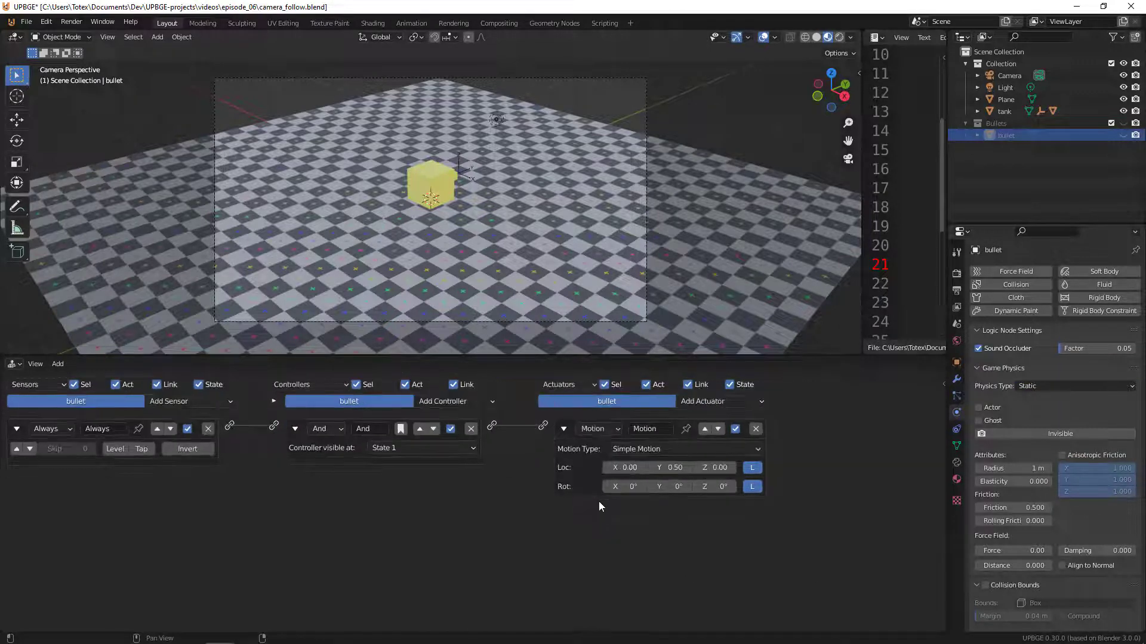
{"action": "left_click", "coordinate": [1033, 386]}
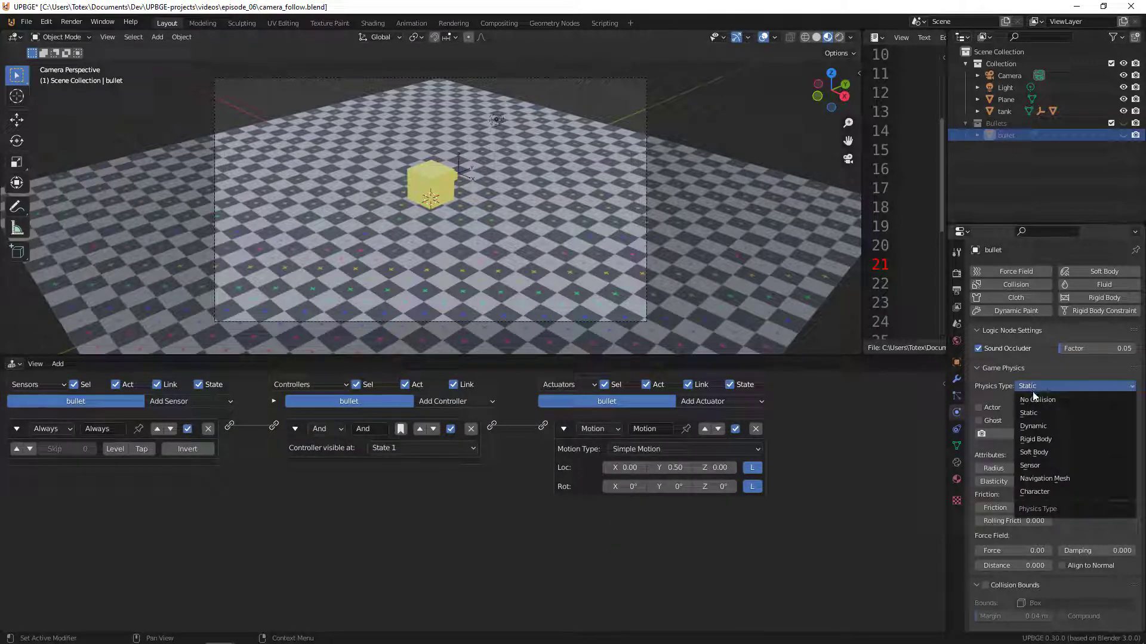
{"action": "left_click", "coordinate": [1033, 426]}
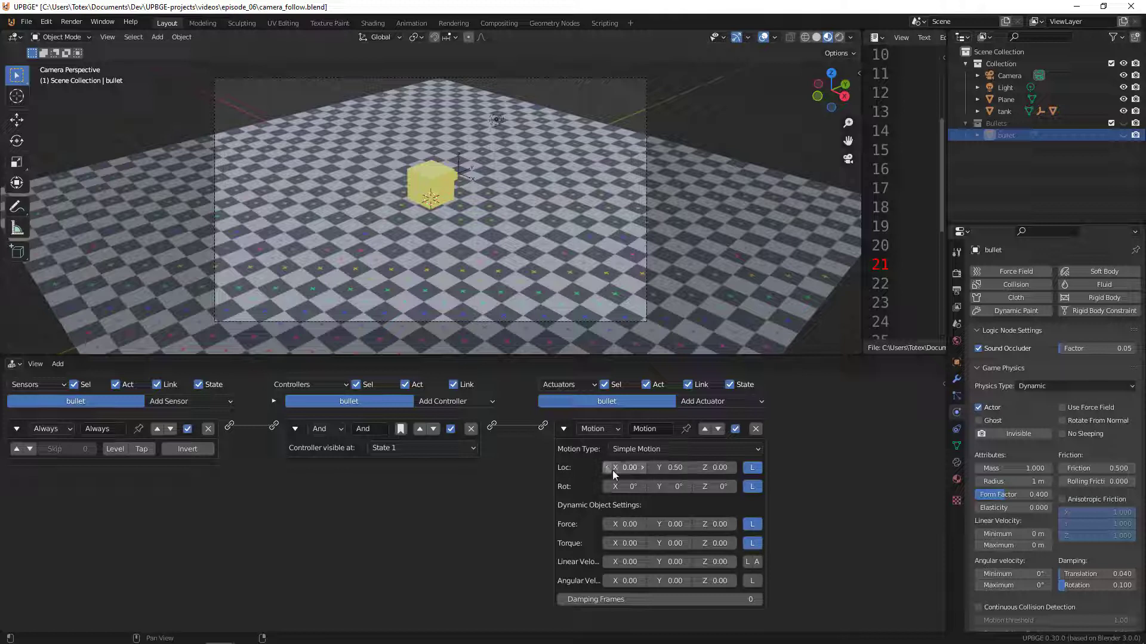
In the bullet's Motion actuator, set the Y location to 0 and the Y linear velocity to 2.
{"action": "left_click", "coordinate": [672, 467]}
{"action": "type", "text": "0"}
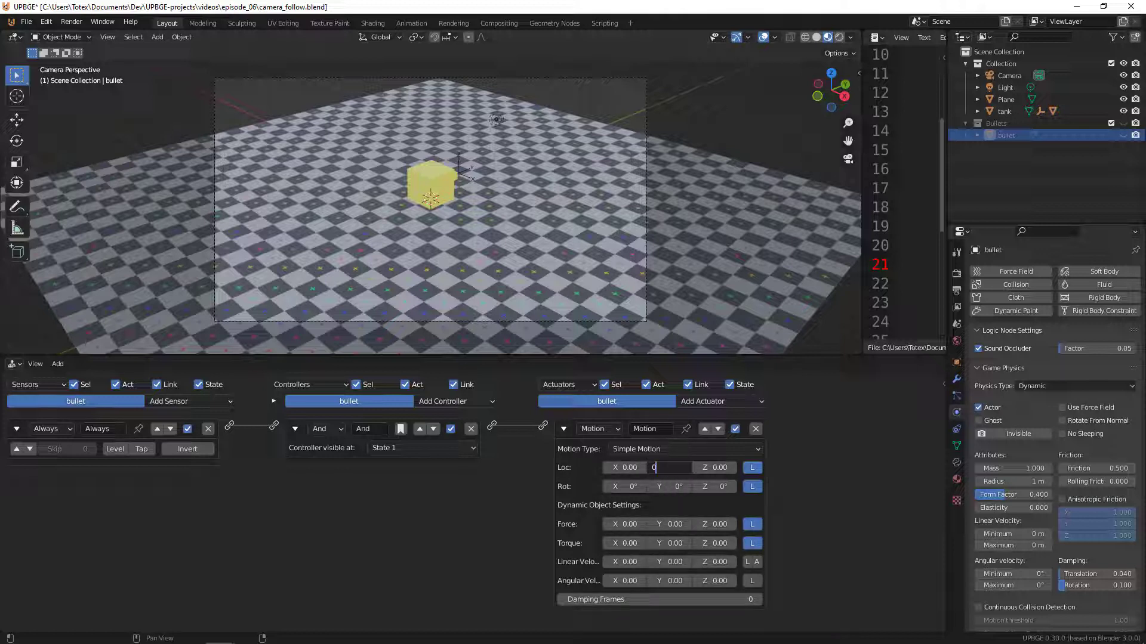
{"action": "key", "text": "Return"}
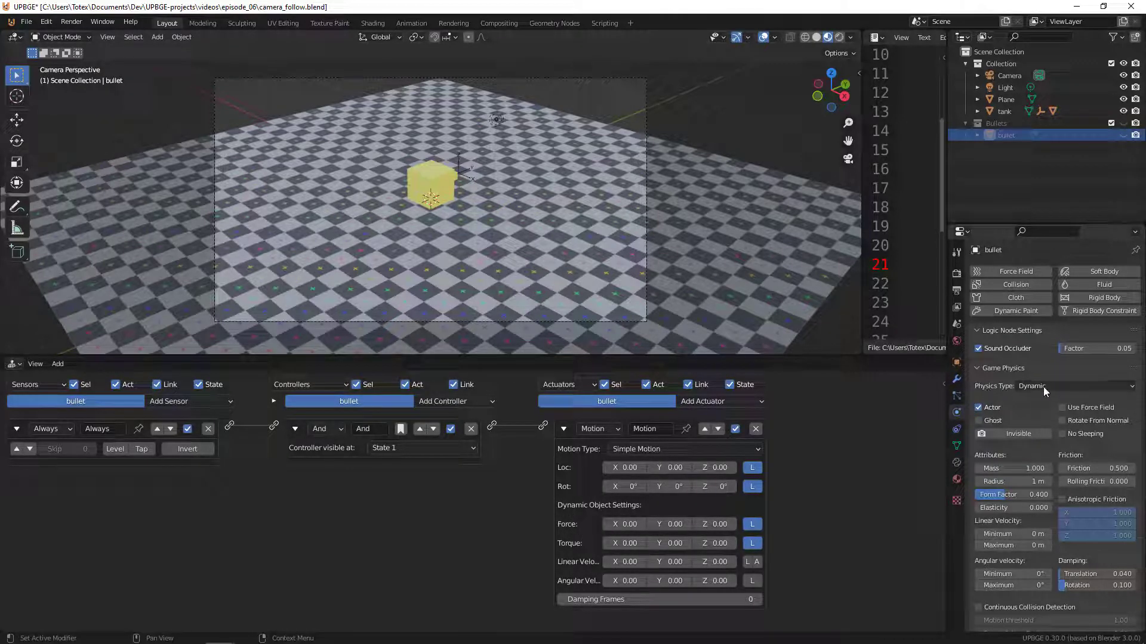
{"action": "left_click", "coordinate": [674, 562]}
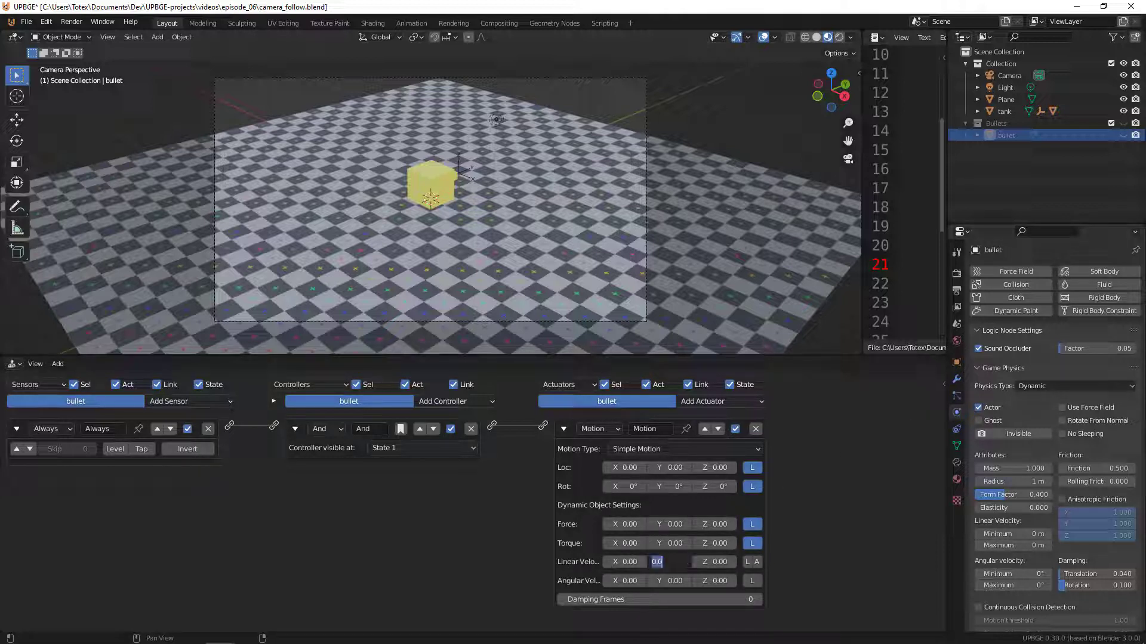
{"action": "type", "text": "2"}
{"action": "key", "text": "Return"}
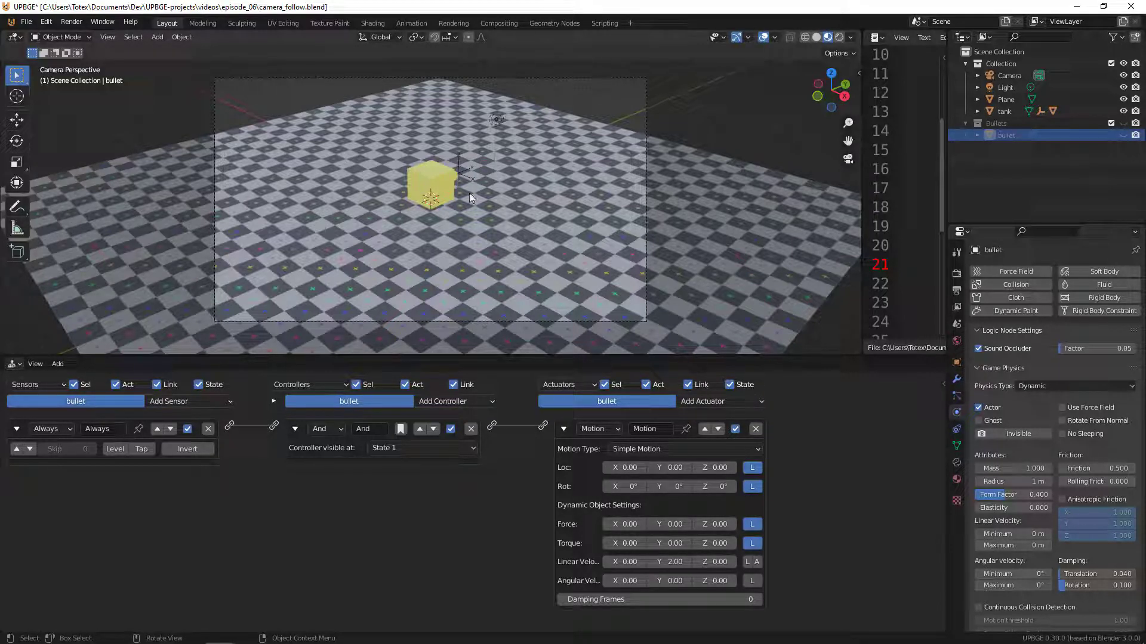
Save the file, run the game to test the bullet's velocity-driven motion, and stop the run.
{"action": "key", "text": "ctrl+s"}
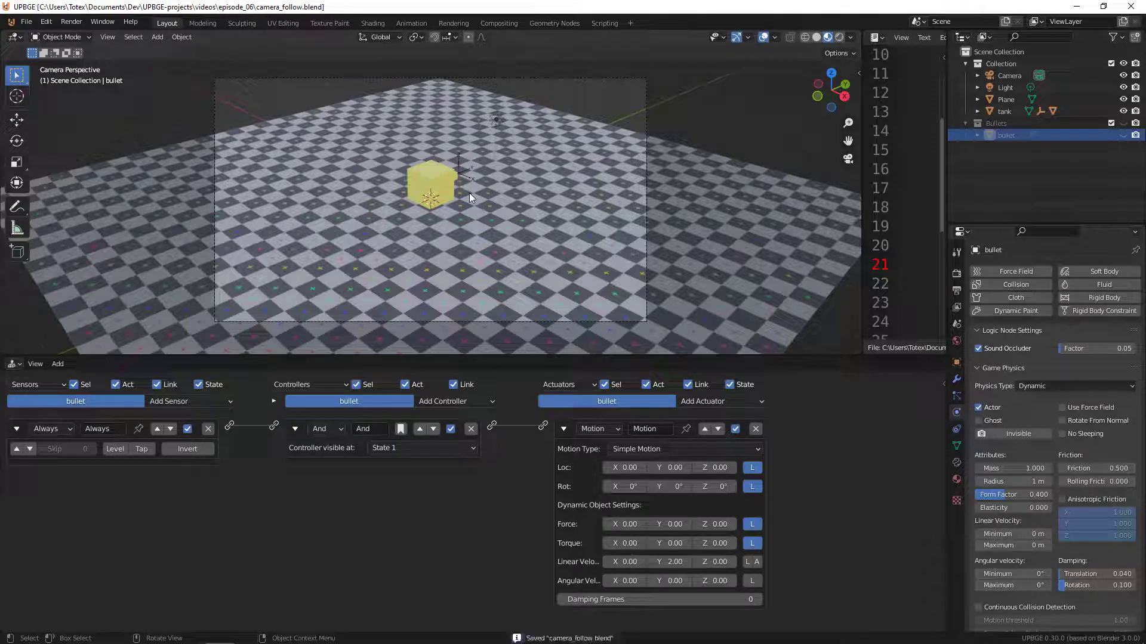
{"action": "key", "text": "p"}
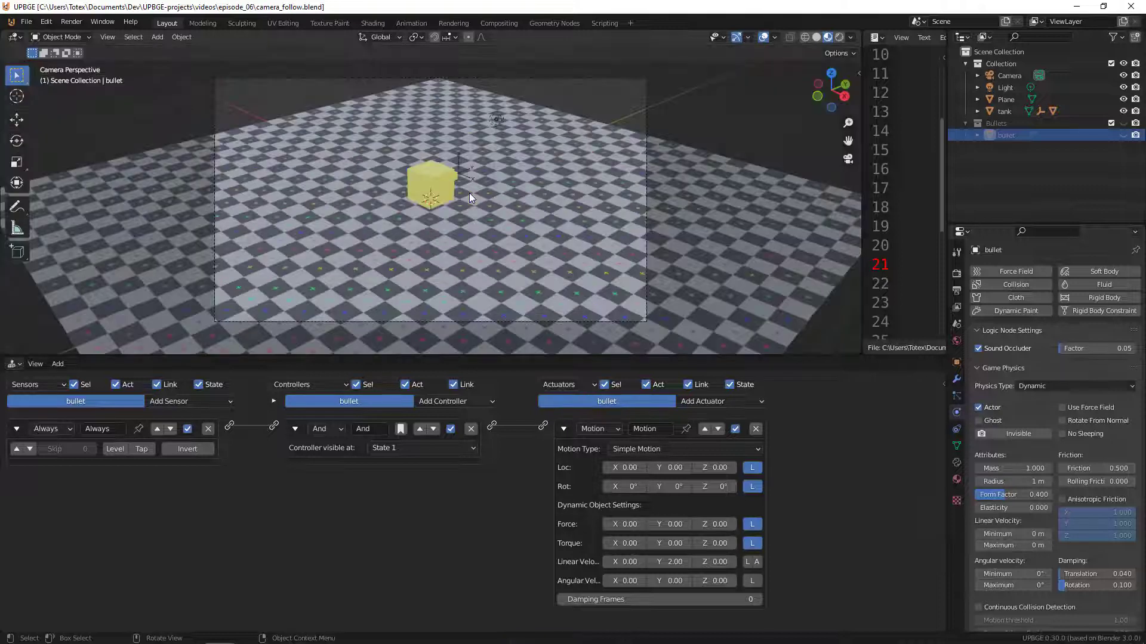
{"action": "key", "text": "Escape"}
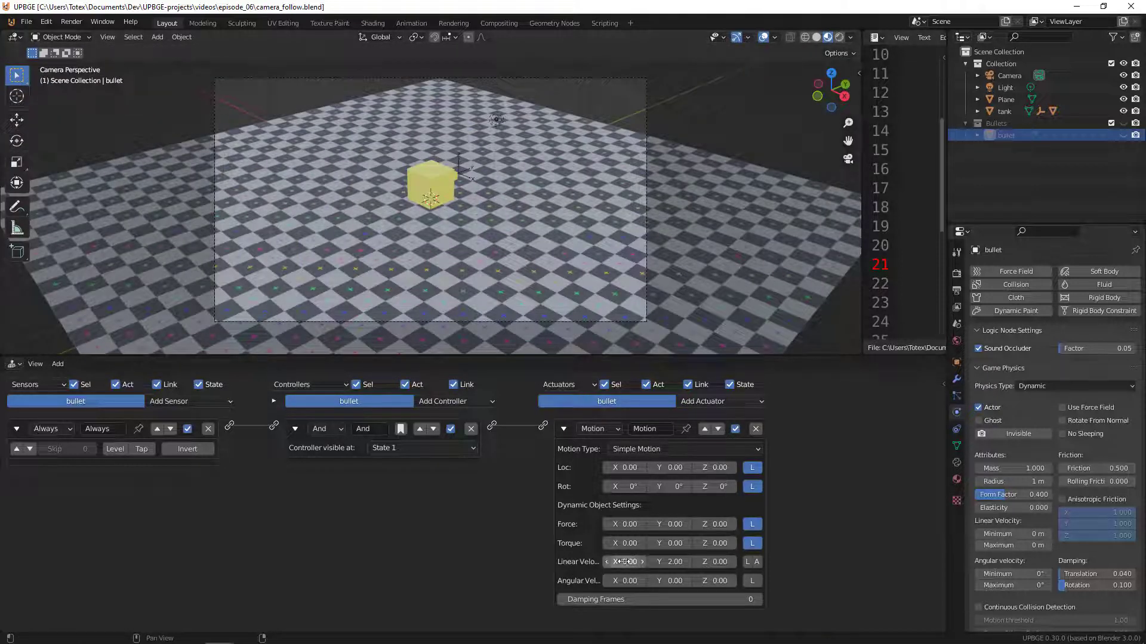
Make the bullet's linear velocity local with a Y value of 20, and test the game.
{"action": "left_click", "coordinate": [746, 564]}
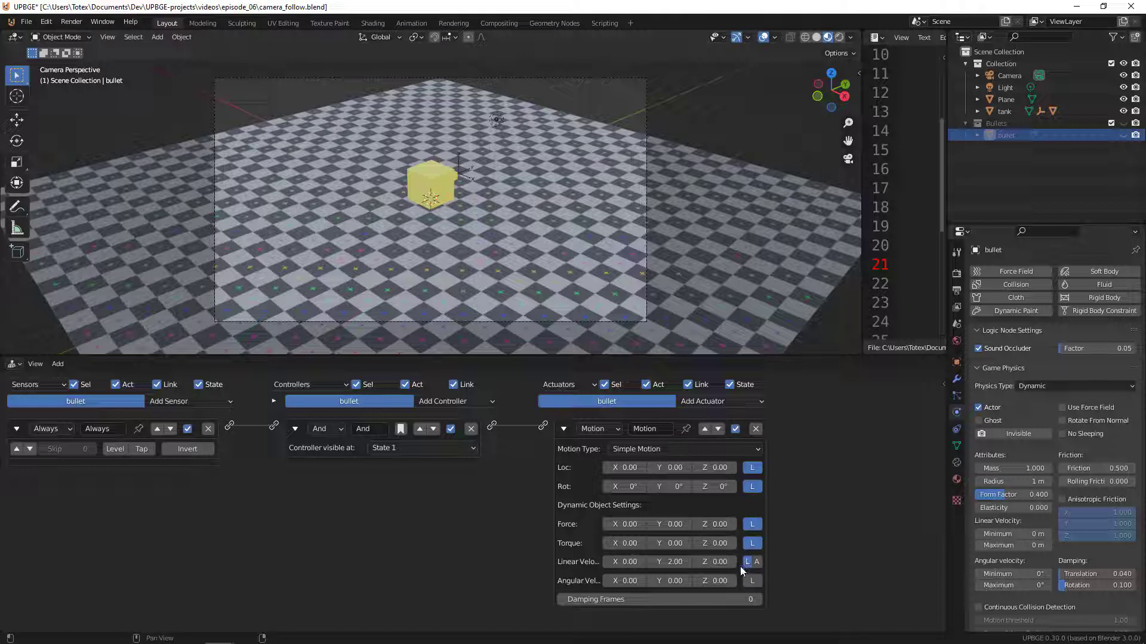
{"action": "left_click", "coordinate": [685, 561]}
{"action": "type", "text": "20"}
{"action": "key", "text": "Return"}
{"action": "key", "text": "p"}
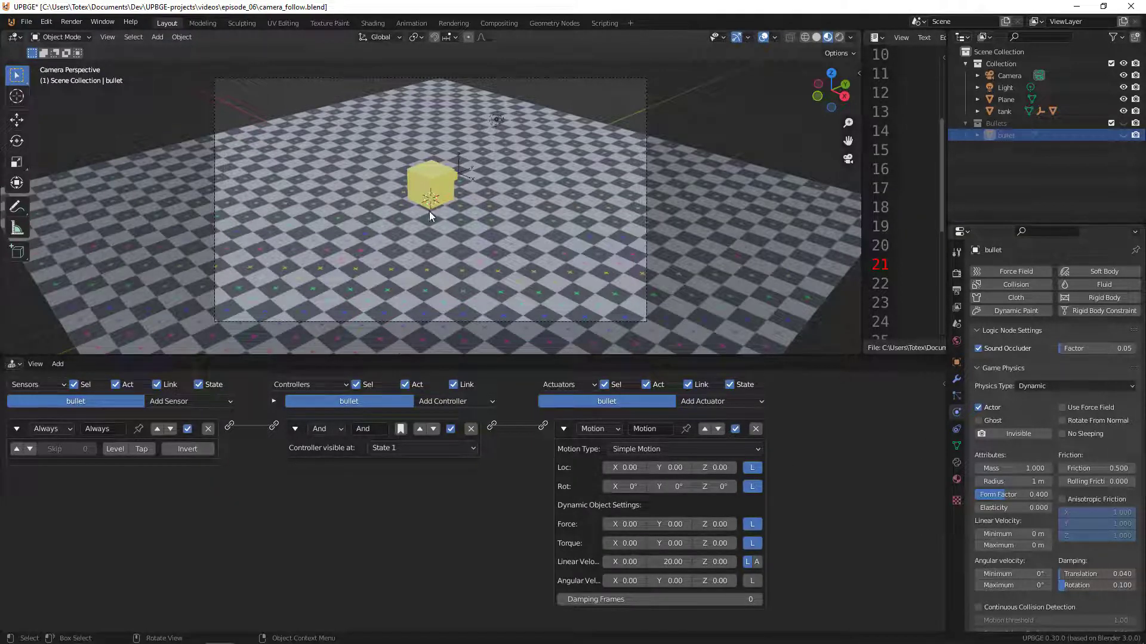
{"action": "left_click", "coordinate": [1046, 387]}
{"action": "left_click", "coordinate": [1033, 386]}
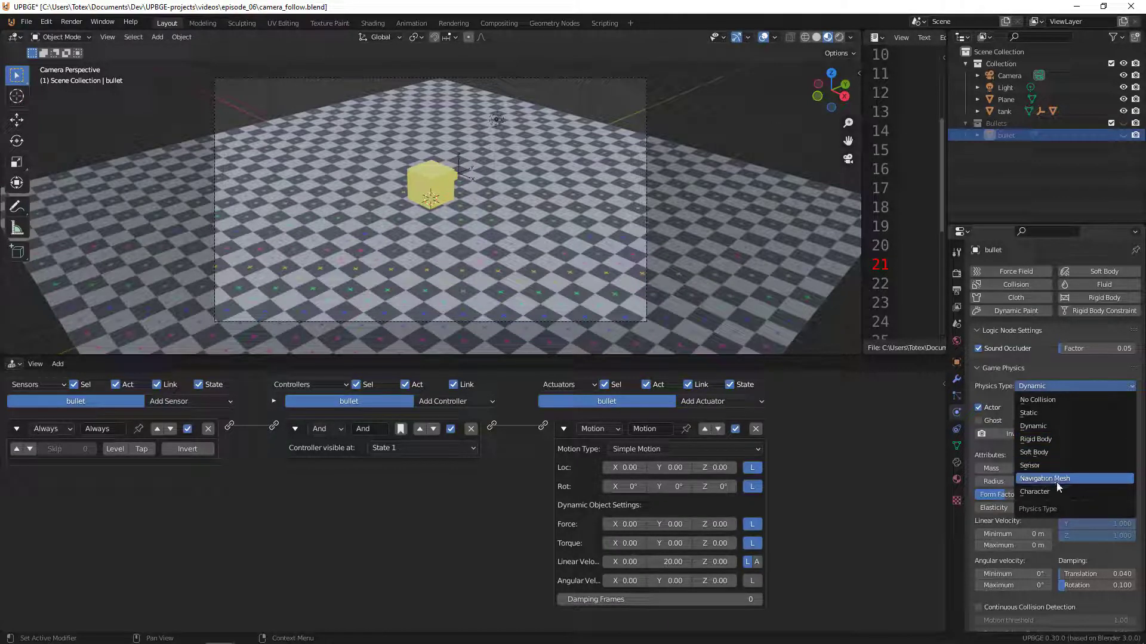
{"action": "left_click", "coordinate": [1007, 398]}
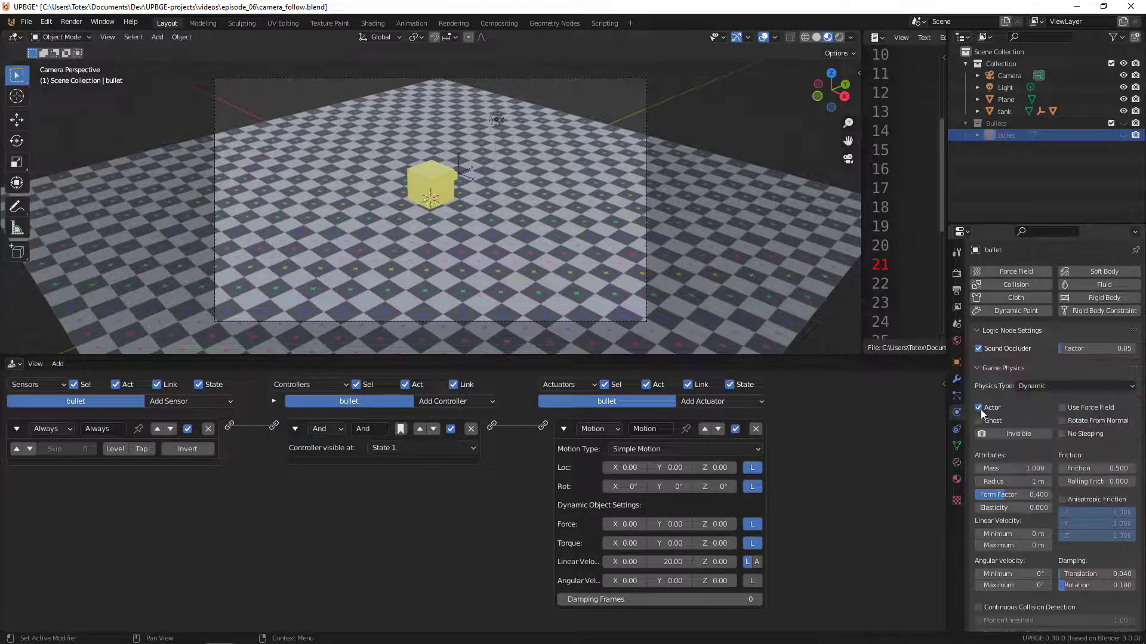